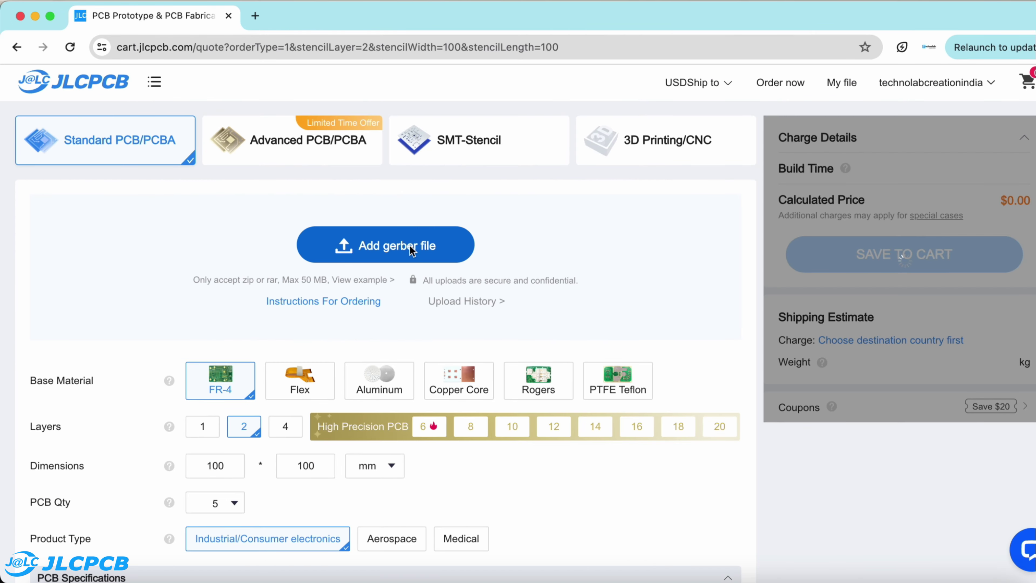
Step: Upload the gerber for the 95.23 × 66 mm two-layer board, add 5 pieces to the cart and check out
{"action": "left_click", "coordinate": [411, 246]}
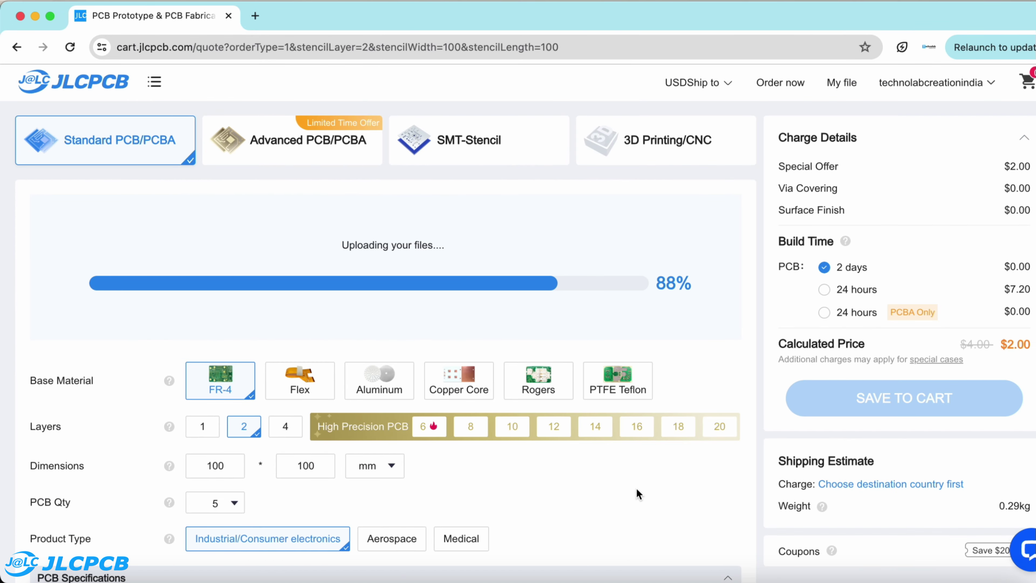
{"action": "scroll", "coordinate": [282, 280], "scroll_direction": "down", "scroll_amount": 6}
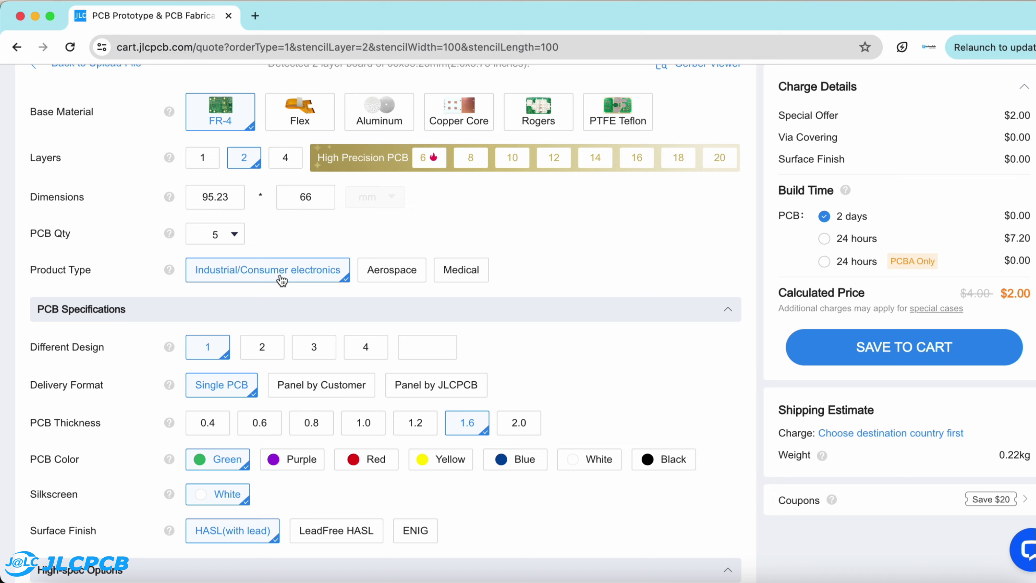
{"action": "scroll", "coordinate": [285, 355], "scroll_direction": "down", "scroll_amount": 2}
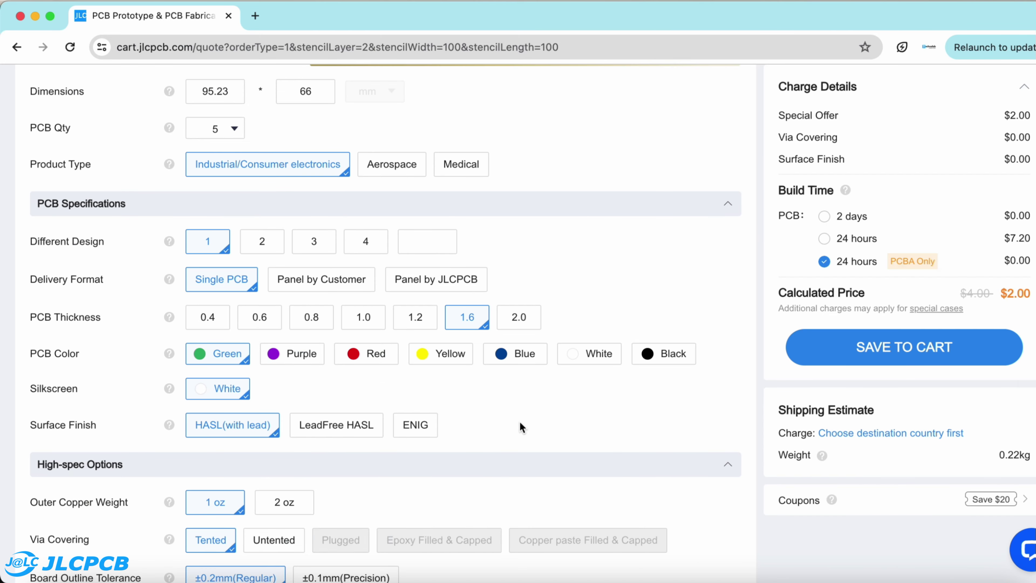
{"action": "scroll", "coordinate": [520, 421], "scroll_direction": "down", "scroll_amount": 3}
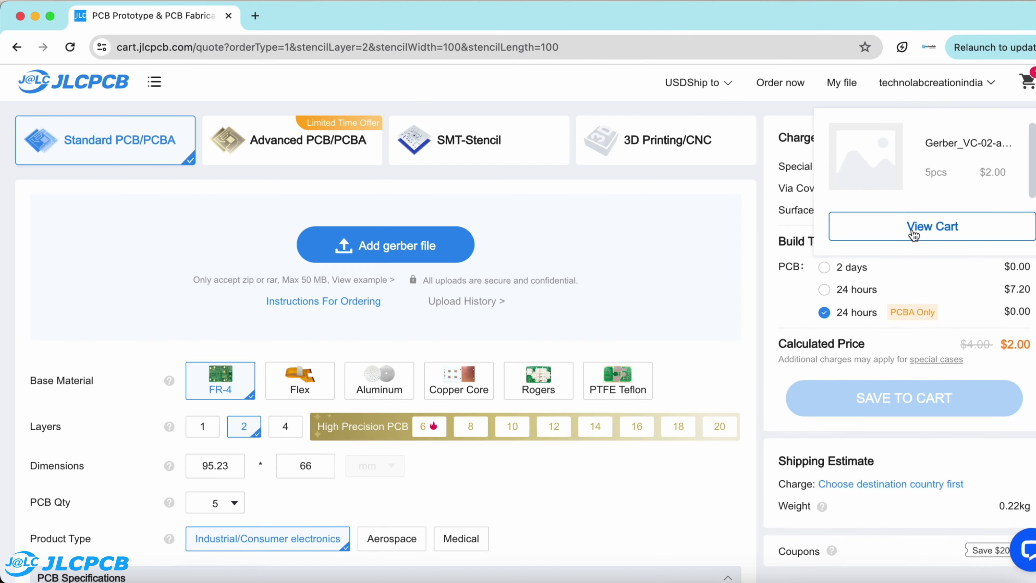
{"action": "left_click", "coordinate": [897, 226]}
{"action": "left_click", "coordinate": [885, 348]}
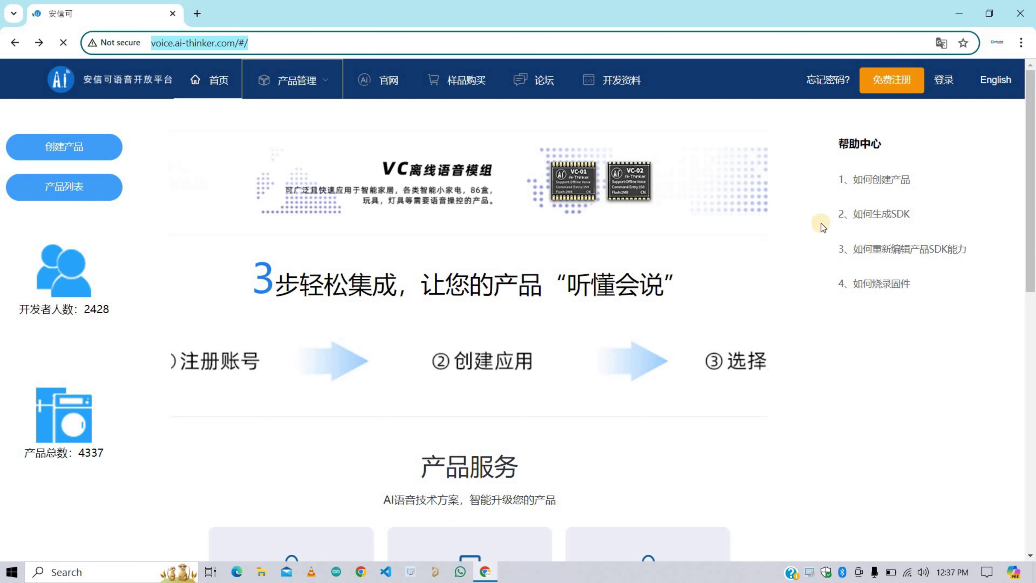
Step: Switch the site to English and log in with the saved e-mail and password
{"action": "left_click", "coordinate": [992, 82]}
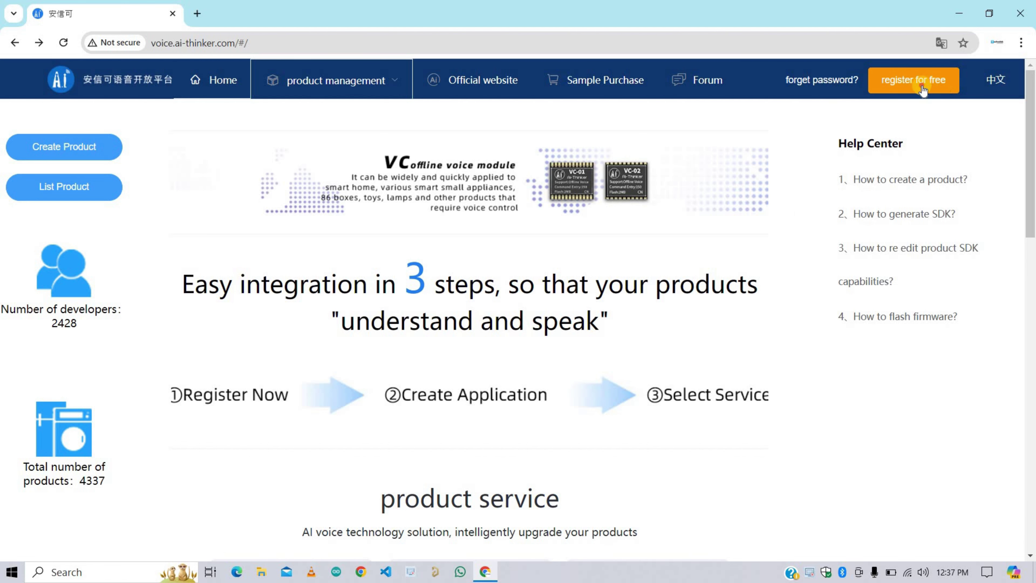
{"action": "left_click", "coordinate": [922, 86]}
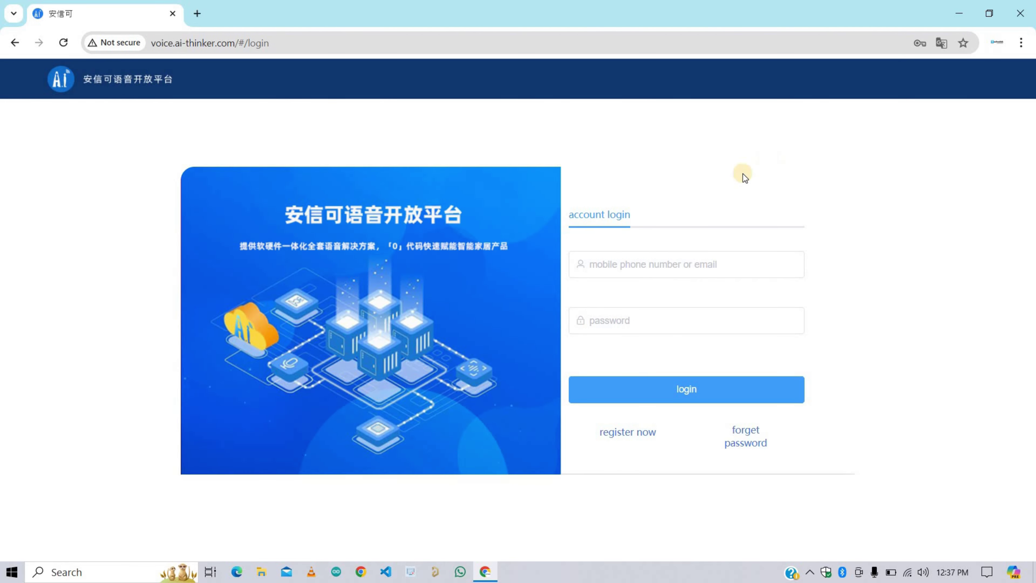
{"action": "left_click", "coordinate": [615, 264]}
{"action": "left_click", "coordinate": [653, 294]}
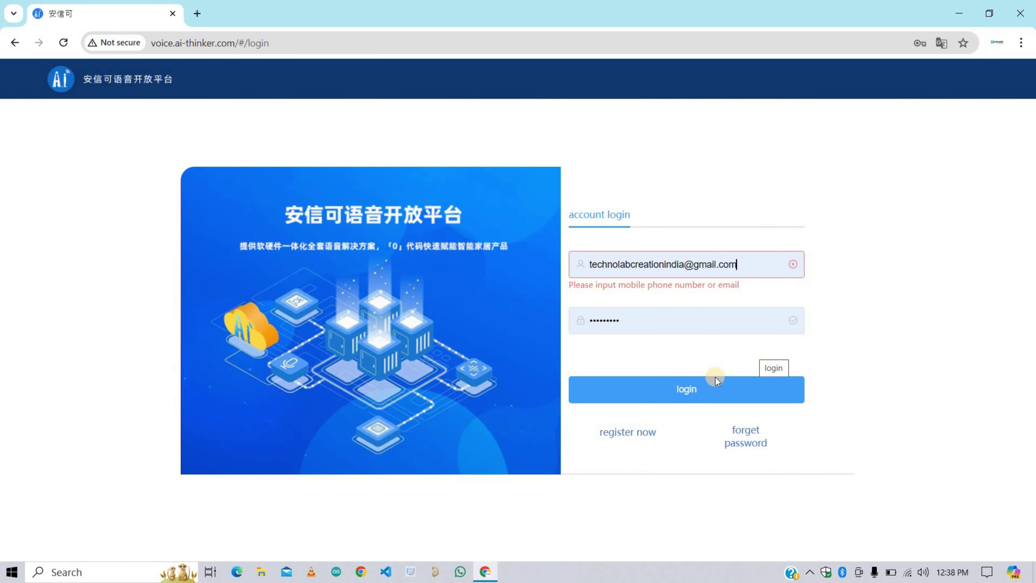
{"action": "left_click", "coordinate": [702, 393]}
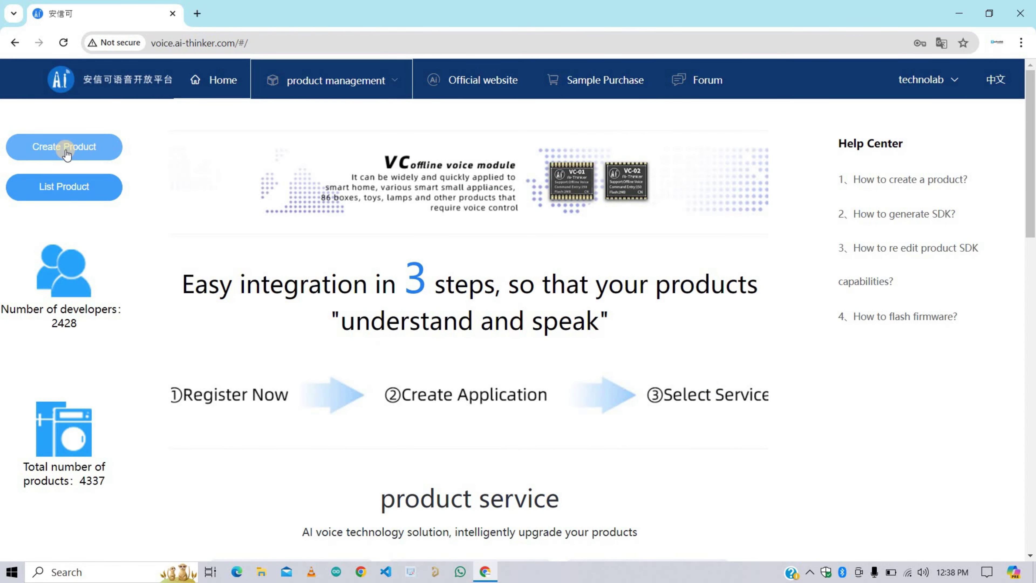
Step: Start a new product of type Lamps > Ceiling Lamp, Offline scene, on the VC-02 module
{"action": "left_click", "coordinate": [66, 150]}
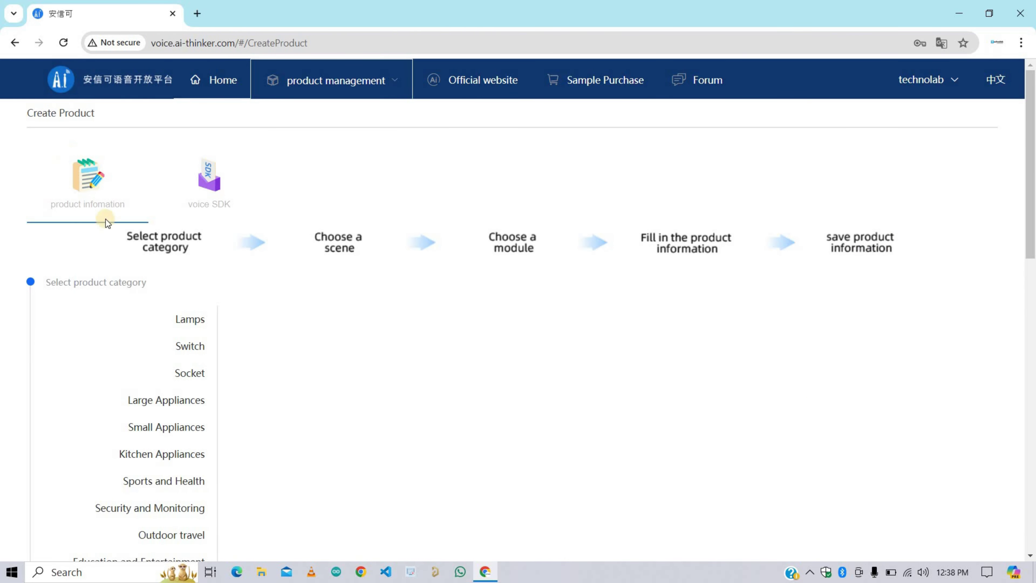
{"action": "scroll", "coordinate": [193, 191], "scroll_direction": "down", "scroll_amount": 3}
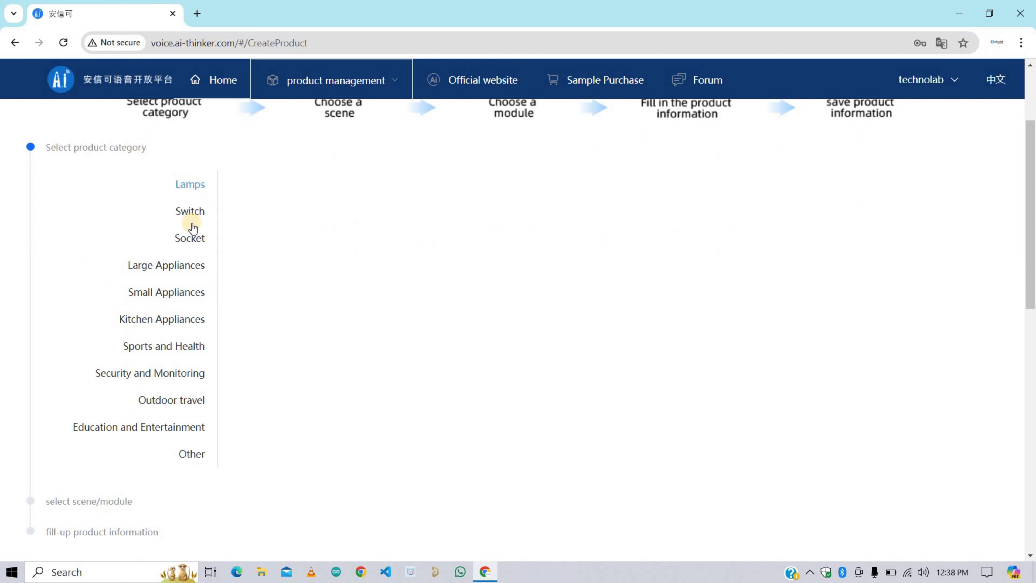
{"action": "left_click", "coordinate": [181, 193]}
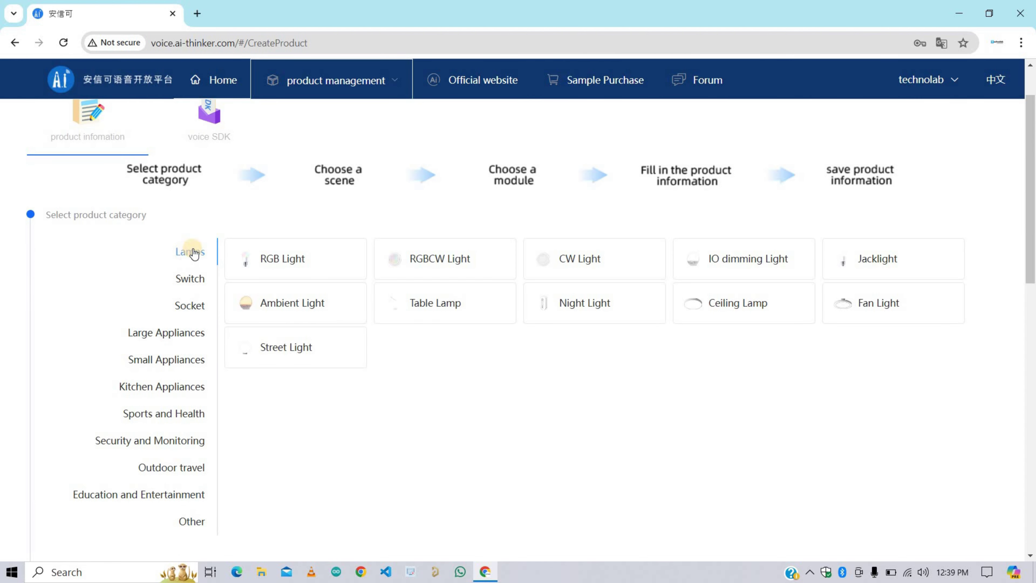
{"action": "left_click", "coordinate": [760, 311]}
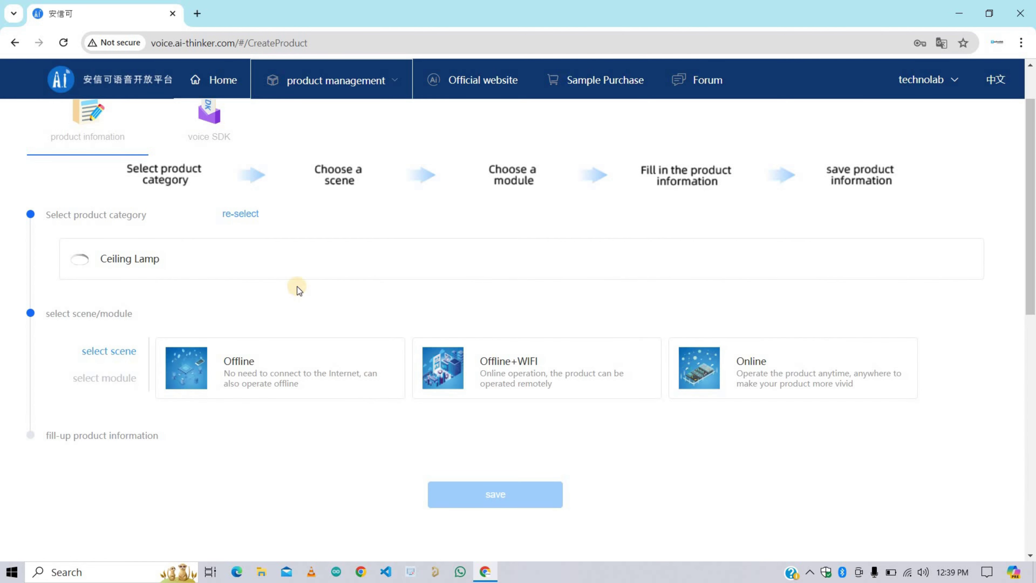
{"action": "scroll", "coordinate": [297, 287], "scroll_direction": "down", "scroll_amount": 2}
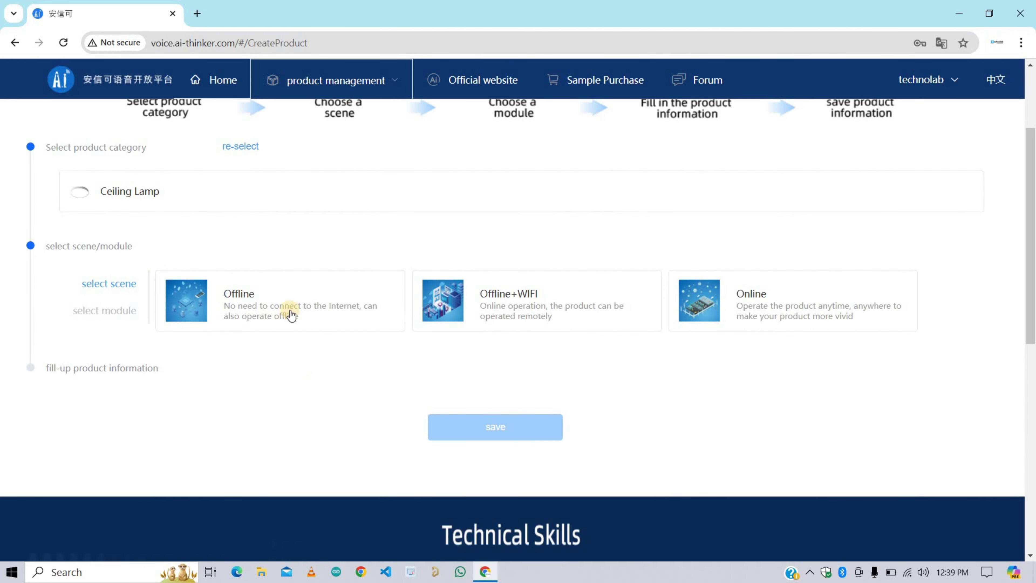
{"action": "left_click", "coordinate": [305, 287]}
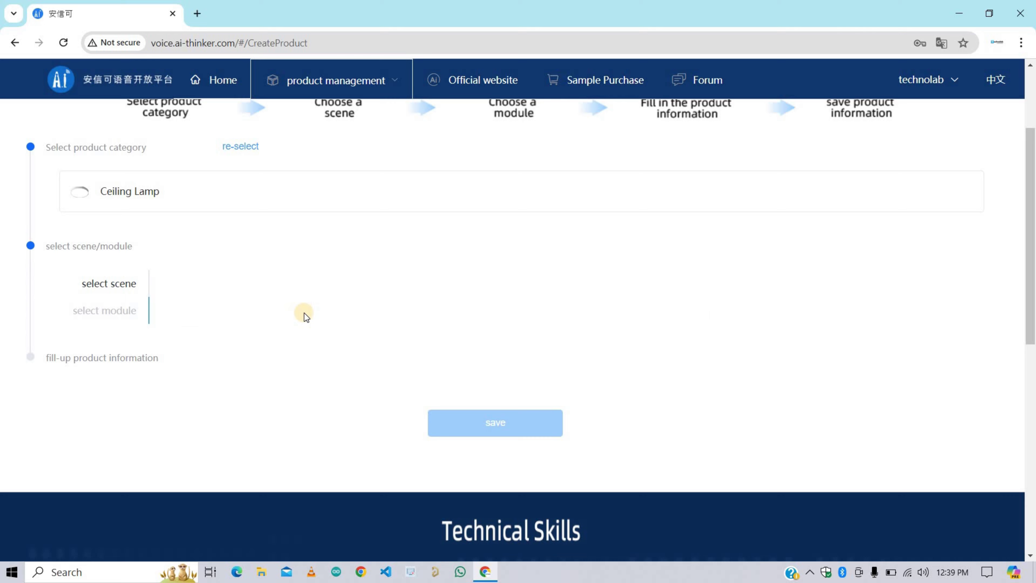
{"action": "scroll", "coordinate": [304, 313], "scroll_direction": "down", "scroll_amount": 2}
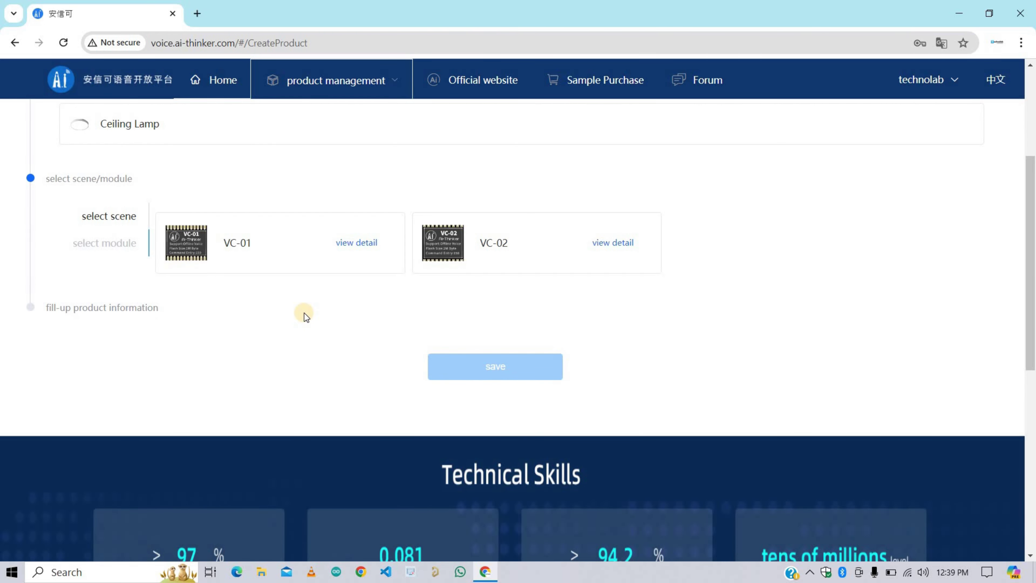
{"action": "scroll", "coordinate": [546, 322], "scroll_direction": "up", "scroll_amount": 2}
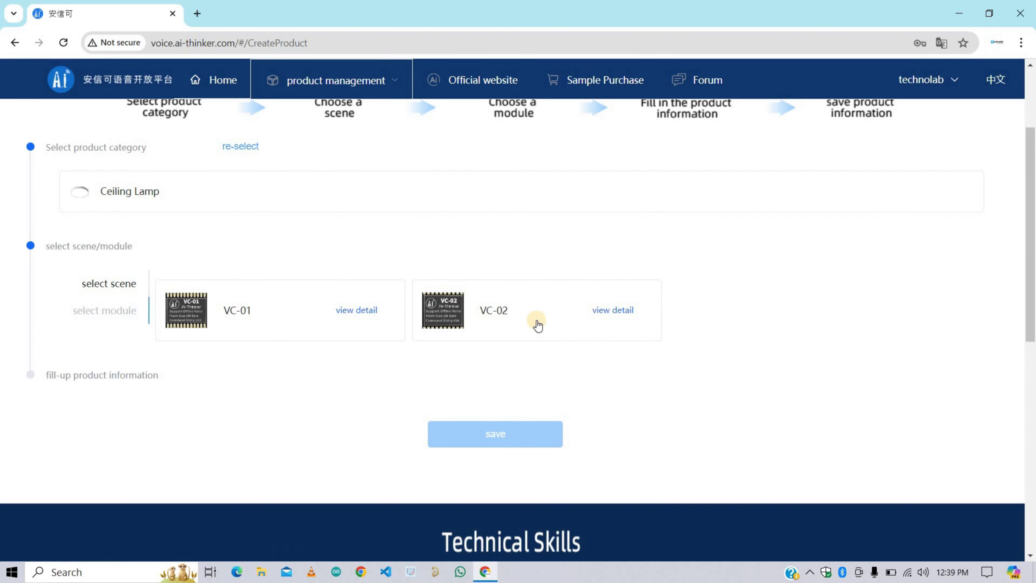
{"action": "left_click", "coordinate": [537, 321]}
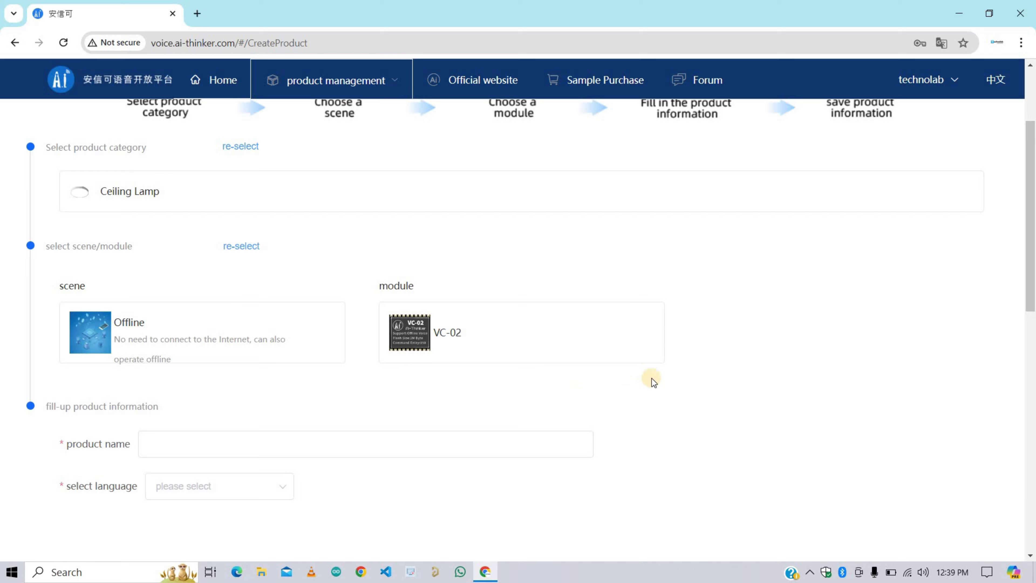
Step: Name the product 'technolab Automation', set its language to english, and save it
{"action": "scroll", "coordinate": [651, 378], "scroll_direction": "down", "scroll_amount": 4}
{"action": "scroll", "coordinate": [293, 355], "scroll_direction": "down", "scroll_amount": 2}
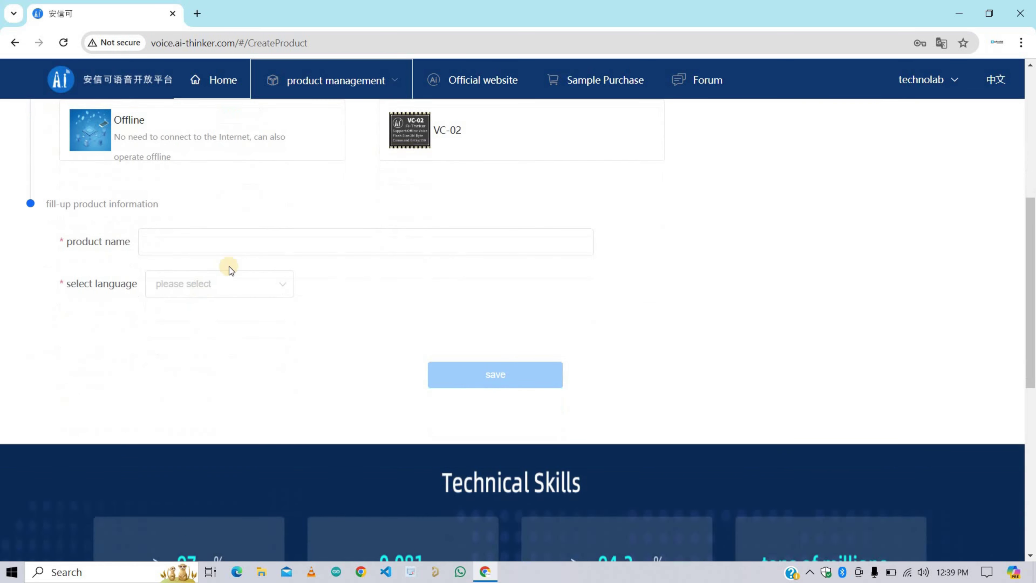
{"action": "left_click", "coordinate": [164, 246]}
{"action": "type", "text": "tec"}
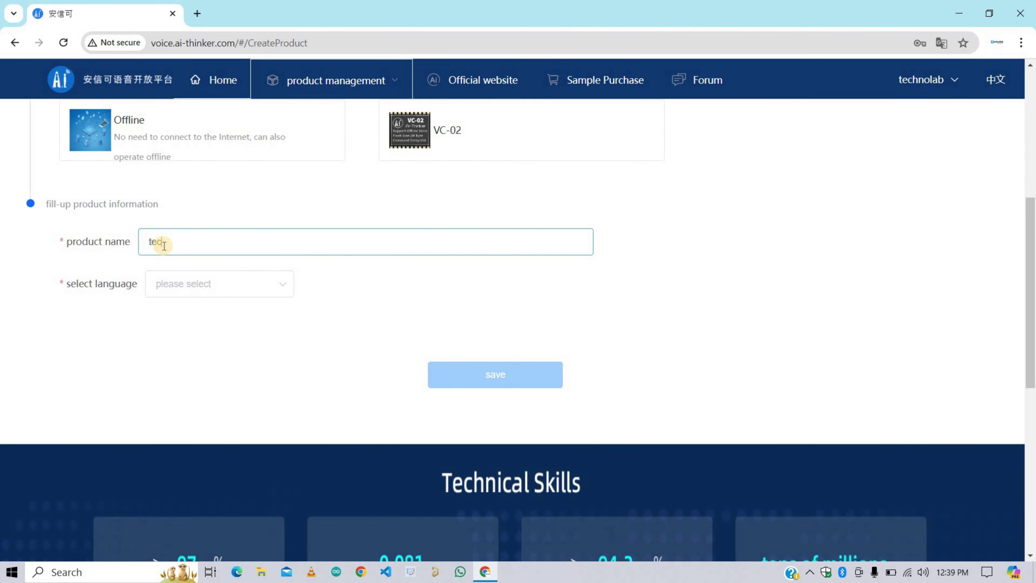
{"action": "type", "text": "hnolab Automation"}
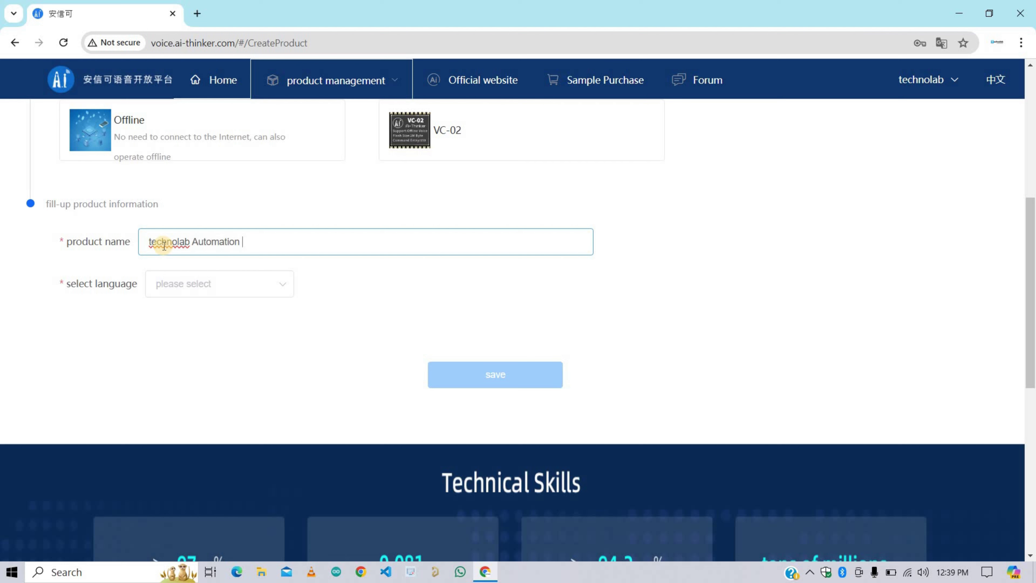
{"action": "left_click", "coordinate": [185, 286]}
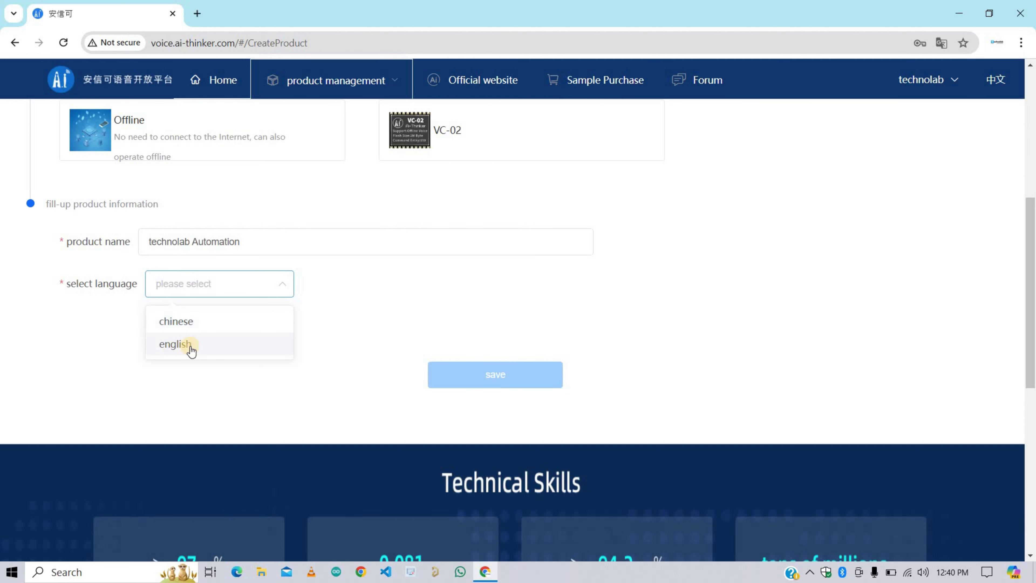
{"action": "left_click", "coordinate": [166, 345]}
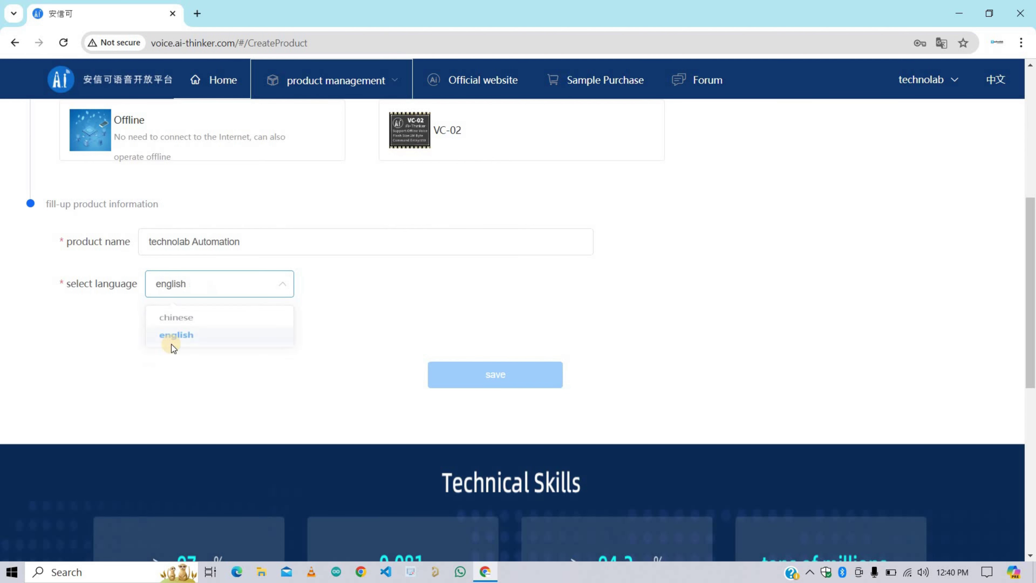
{"action": "left_click", "coordinate": [479, 381]}
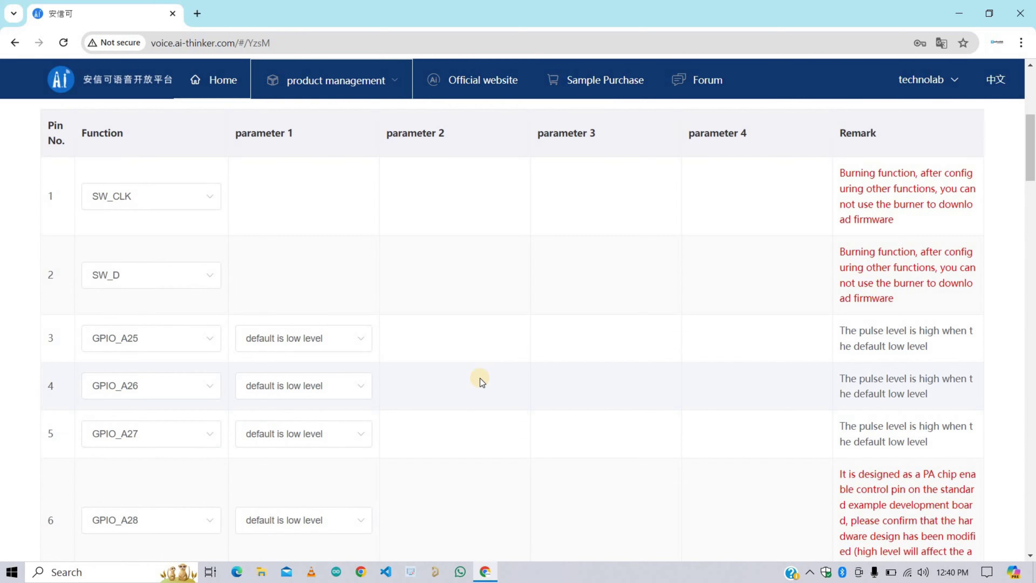
Step: Turn on steady-state noise reduction under front-end signal processing
{"action": "scroll", "coordinate": [480, 378], "scroll_direction": "up", "scroll_amount": 6}
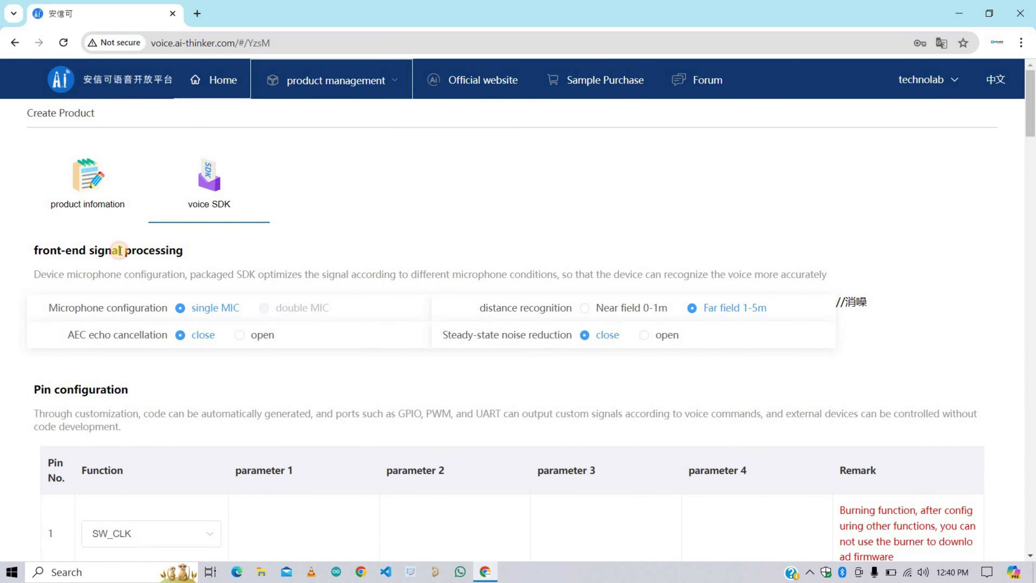
{"action": "left_click_drag", "start_coordinate": [184, 249], "coordinate": [30, 249]}
{"action": "left_click", "coordinate": [231, 227]}
{"action": "left_click", "coordinate": [643, 334]}
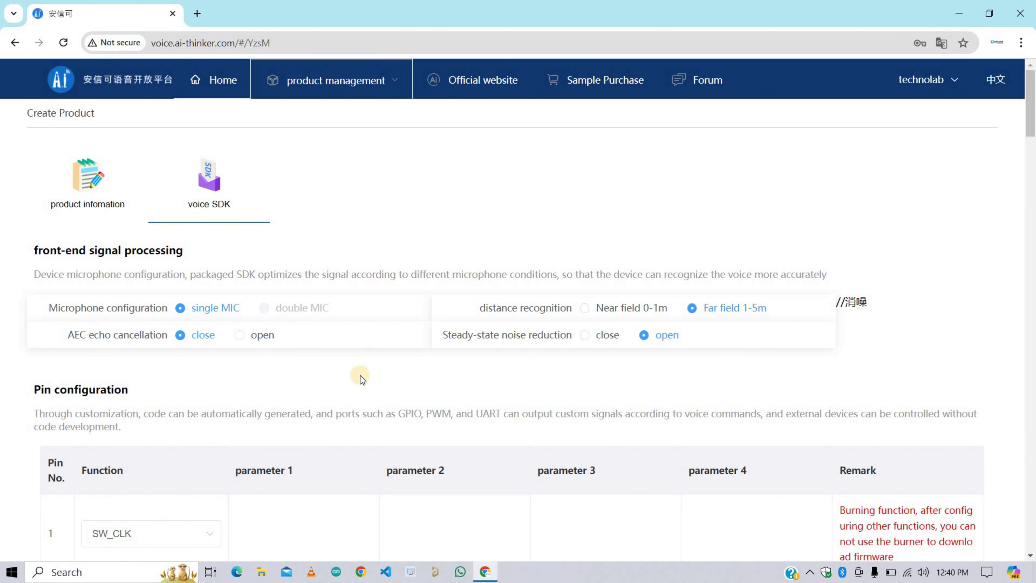
Step: Review the function options for pins 3 and 2, leaving them unchanged
{"action": "scroll", "coordinate": [396, 354], "scroll_direction": "down", "scroll_amount": 5}
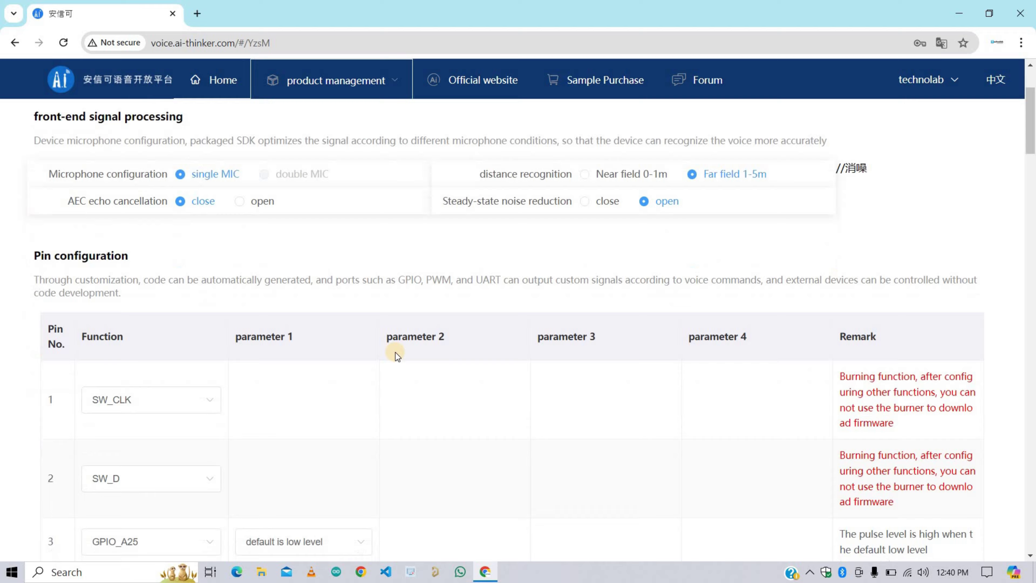
{"action": "scroll", "coordinate": [344, 299], "scroll_direction": "down", "scroll_amount": 9}
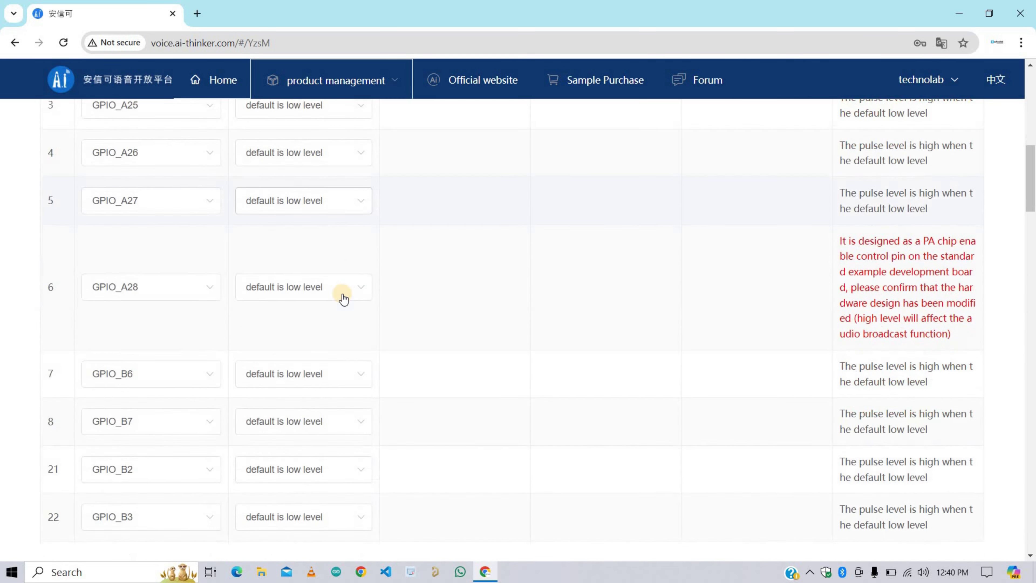
{"action": "scroll", "coordinate": [344, 299], "scroll_direction": "up", "scroll_amount": 4}
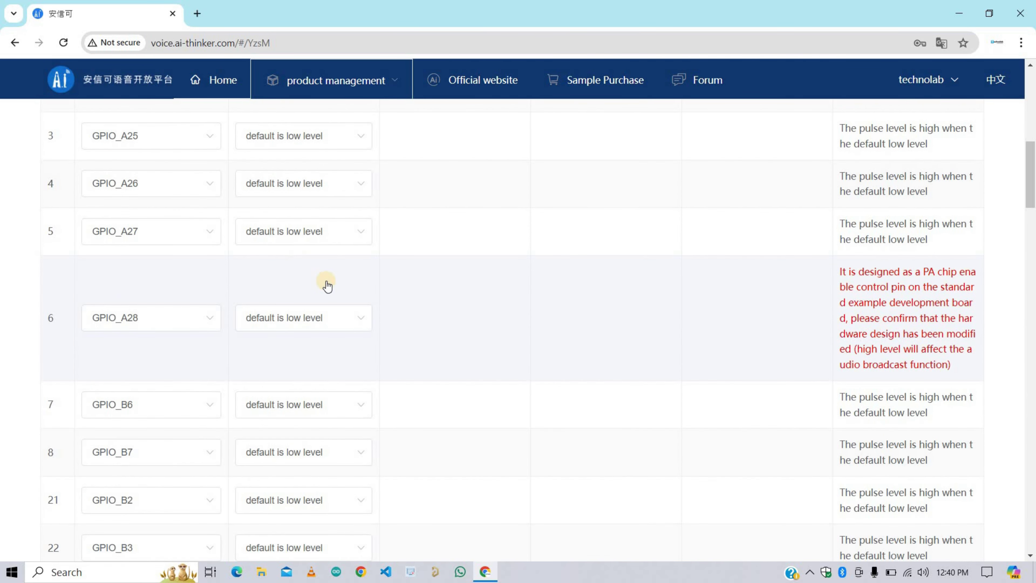
{"action": "scroll", "coordinate": [327, 282], "scroll_direction": "up", "scroll_amount": 3}
{"action": "scroll", "coordinate": [280, 351], "scroll_direction": "up", "scroll_amount": 1}
{"action": "left_click", "coordinate": [192, 345]}
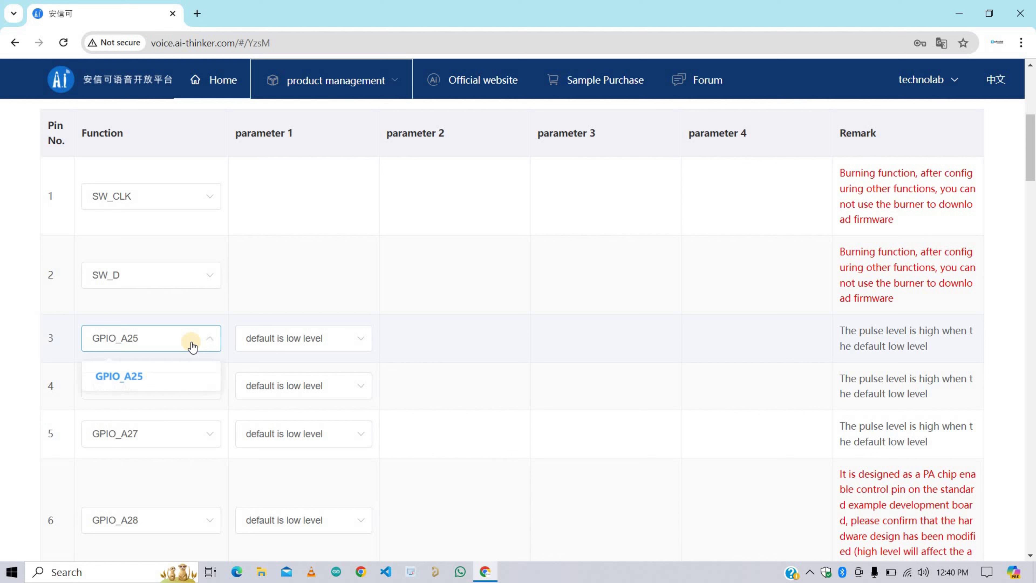
{"action": "left_click", "coordinate": [192, 343]}
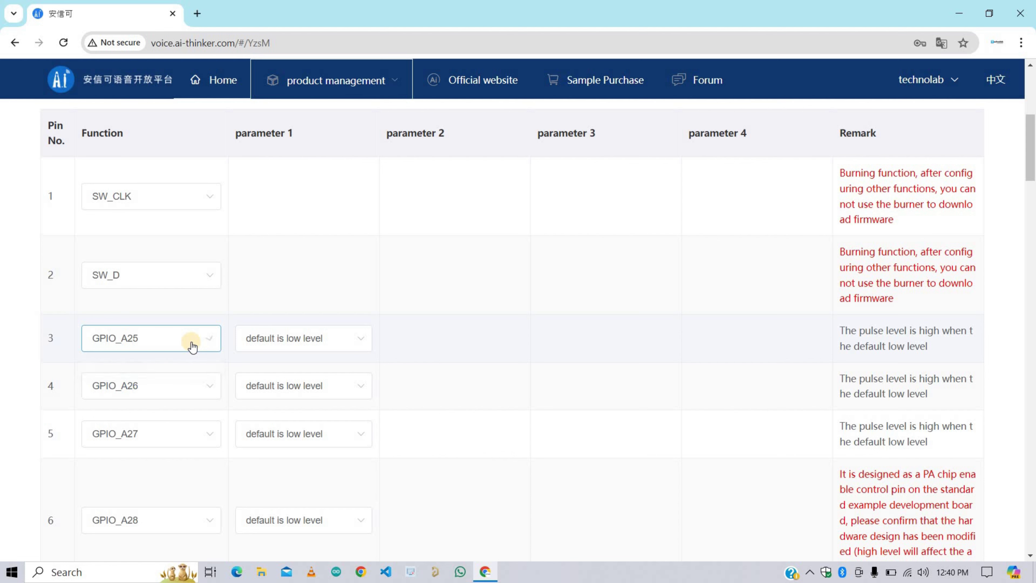
{"action": "left_click", "coordinate": [201, 278]}
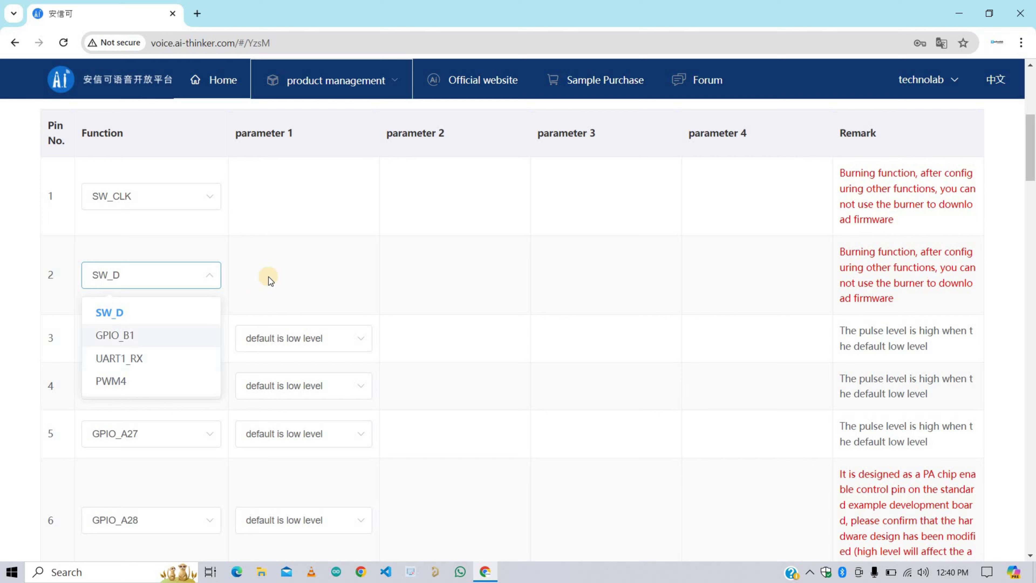
{"action": "left_click", "coordinate": [274, 267]}
{"action": "scroll", "coordinate": [244, 287], "scroll_direction": "up", "scroll_amount": 3}
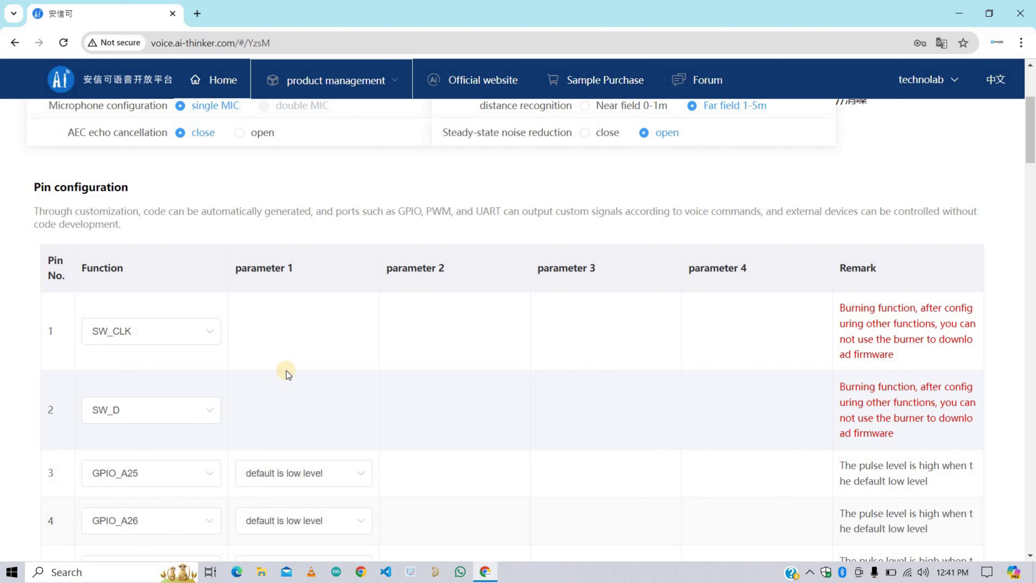
Step: Set pin 1's function to GPIO_B0 and pin 2's function to GPIO_B1
{"action": "left_click", "coordinate": [198, 337]}
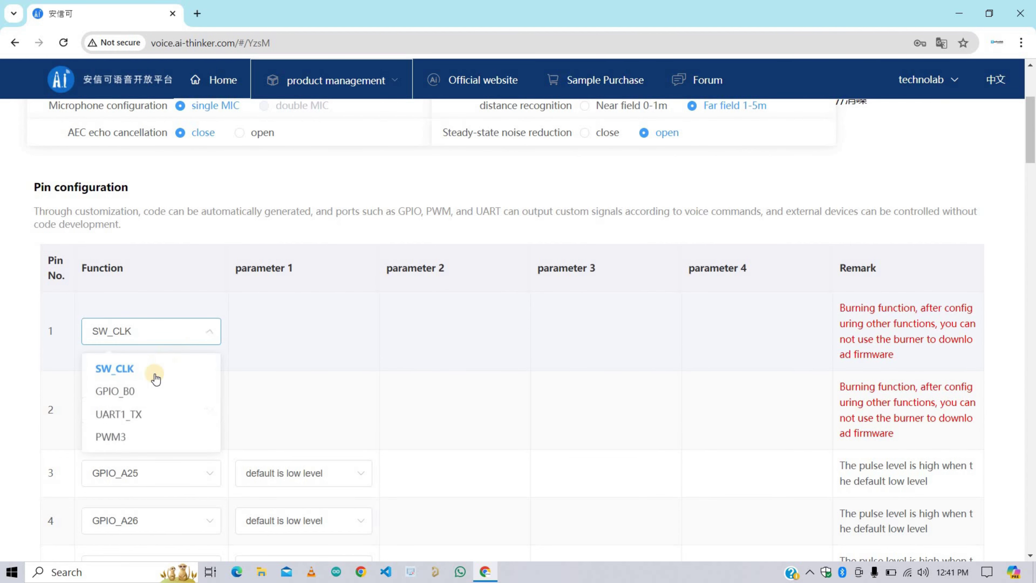
{"action": "left_click", "coordinate": [131, 394]}
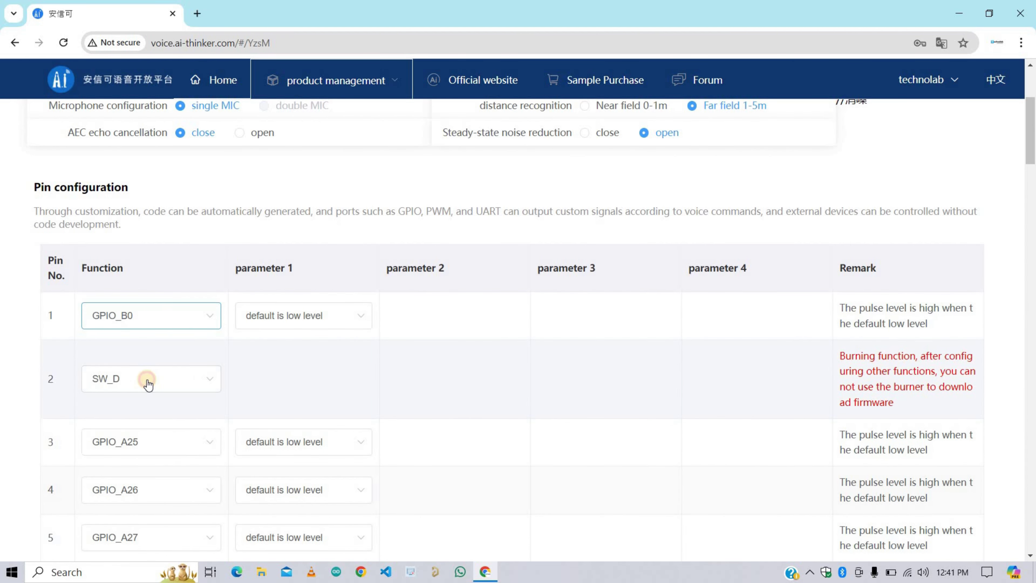
{"action": "left_click", "coordinate": [165, 381]}
{"action": "left_click", "coordinate": [159, 428]}
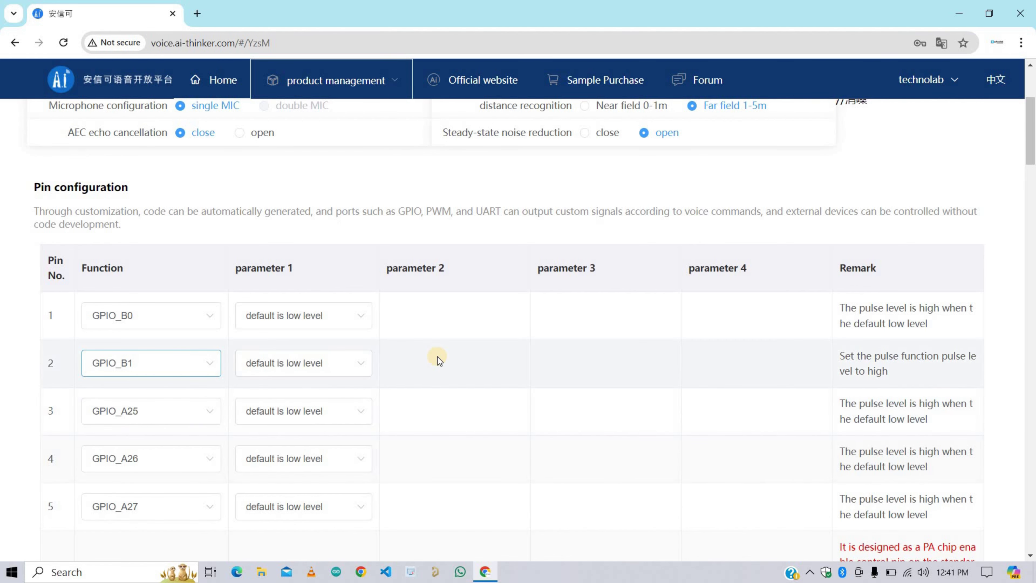
{"action": "scroll", "coordinate": [438, 356], "scroll_direction": "down", "scroll_amount": 5}
Step: Review the wake-up word rules, such as the 3–6 Chinese character limit
{"action": "scroll", "coordinate": [437, 356], "scroll_direction": "down", "scroll_amount": 8}
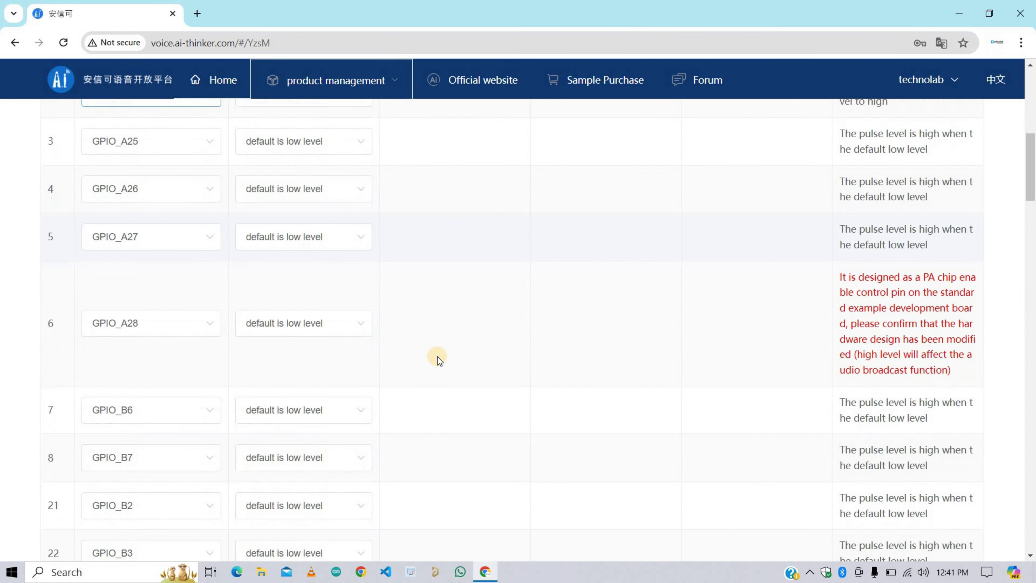
{"action": "scroll", "coordinate": [437, 356], "scroll_direction": "down", "scroll_amount": 3}
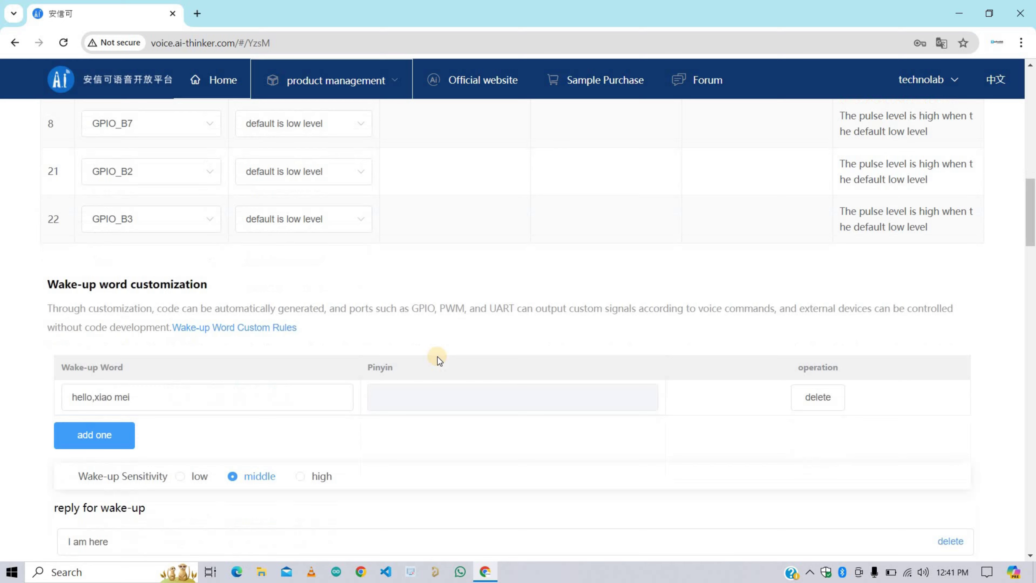
{"action": "left_click_drag", "start_coordinate": [208, 213], "coordinate": [45, 213]}
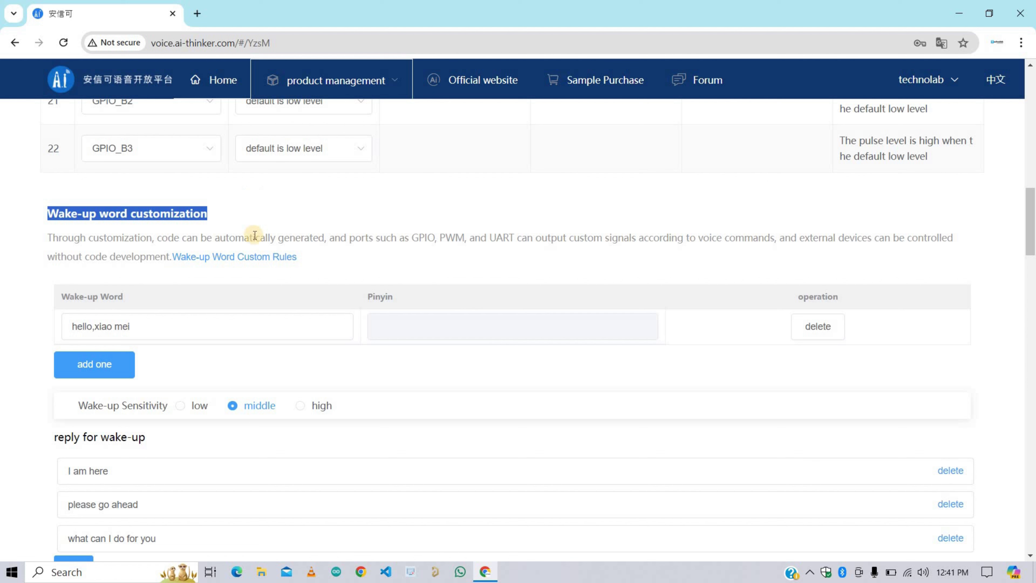
{"action": "mouse_move", "coordinate": [249, 260]}
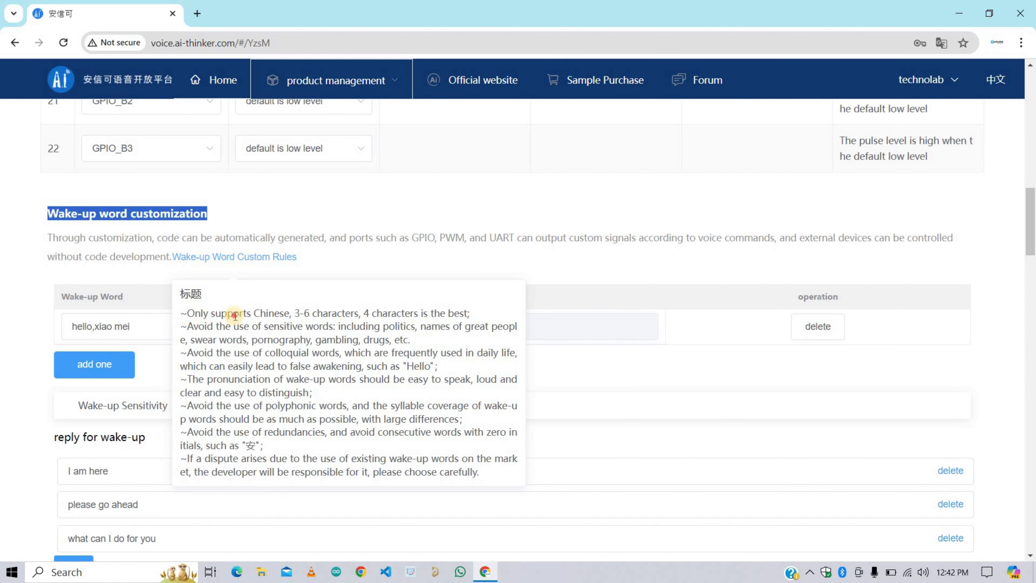
{"action": "left_click_drag", "start_coordinate": [182, 314], "coordinate": [473, 315]}
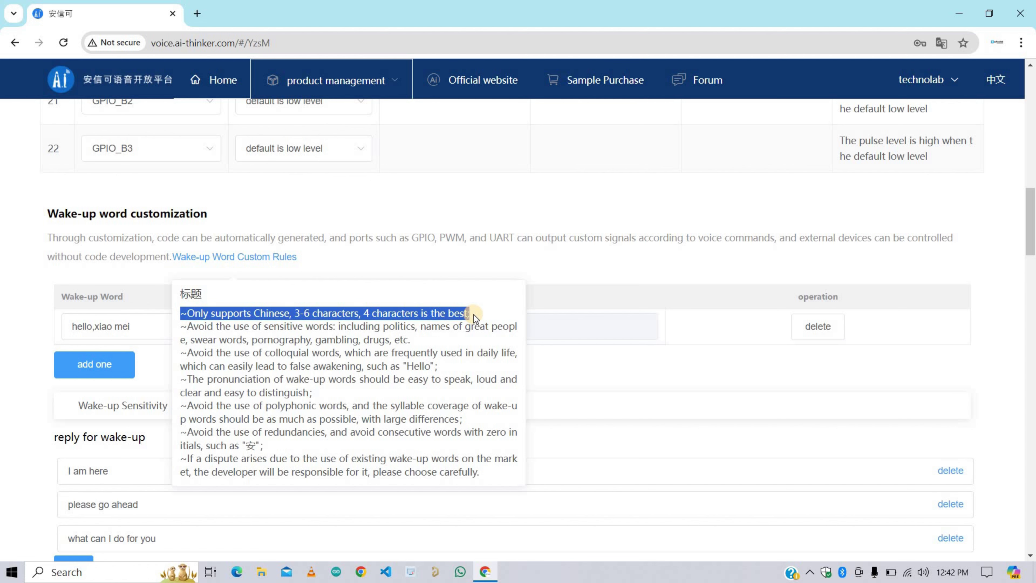
{"action": "left_click", "coordinate": [541, 260]}
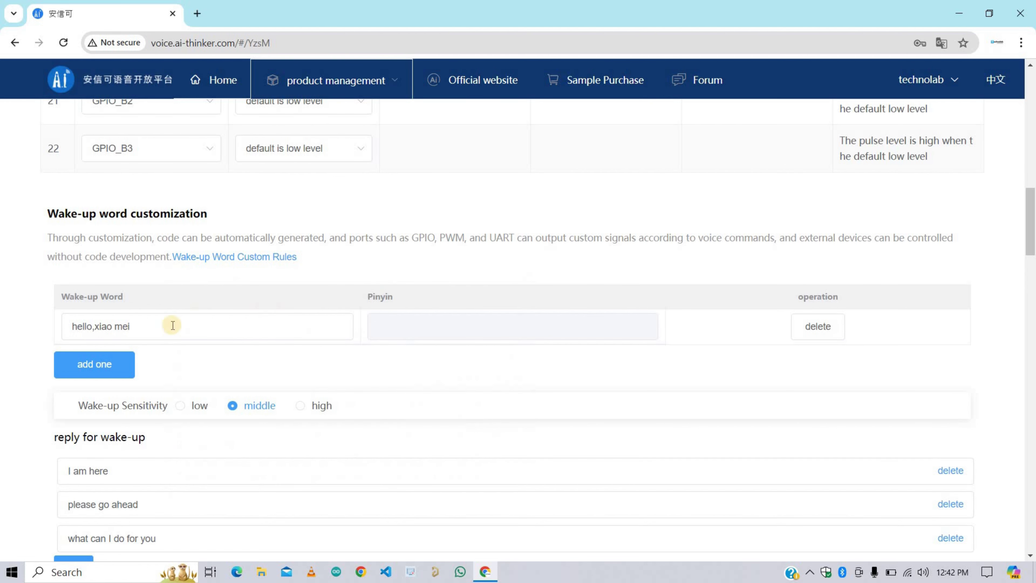
Step: Replace the first wake-up word 'hello,xiao mei' with 'Hello Li Na'
{"action": "triple_click", "coordinate": [163, 326]}
{"action": "type", "text": "hell"}
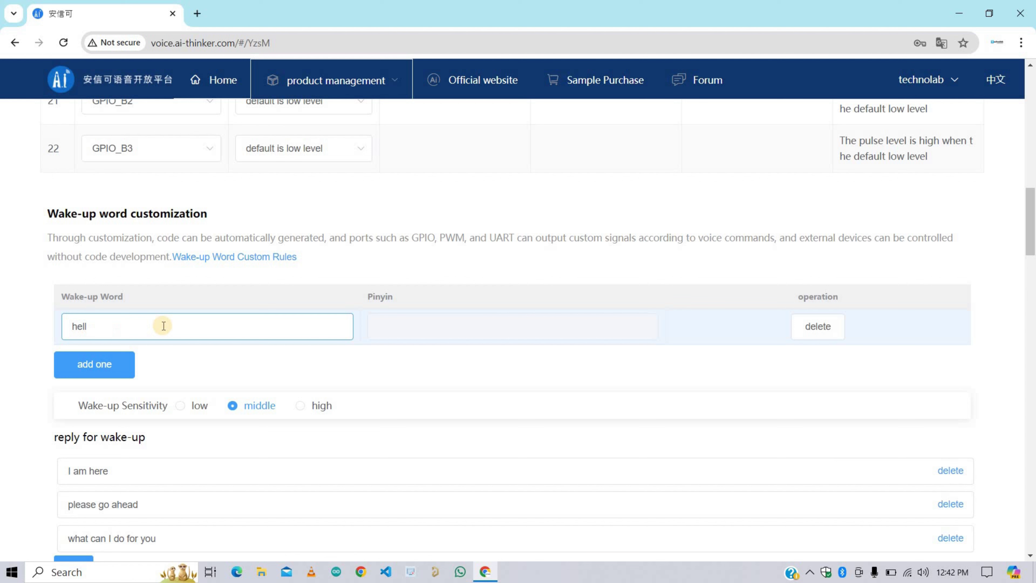
{"action": "key", "text": "BackSpace"}
{"action": "key", "text": "BackSpace"}
{"action": "key", "text": "BackSpace"}
{"action": "key", "text": "BackSpace"}
{"action": "type", "text": "Hello"}
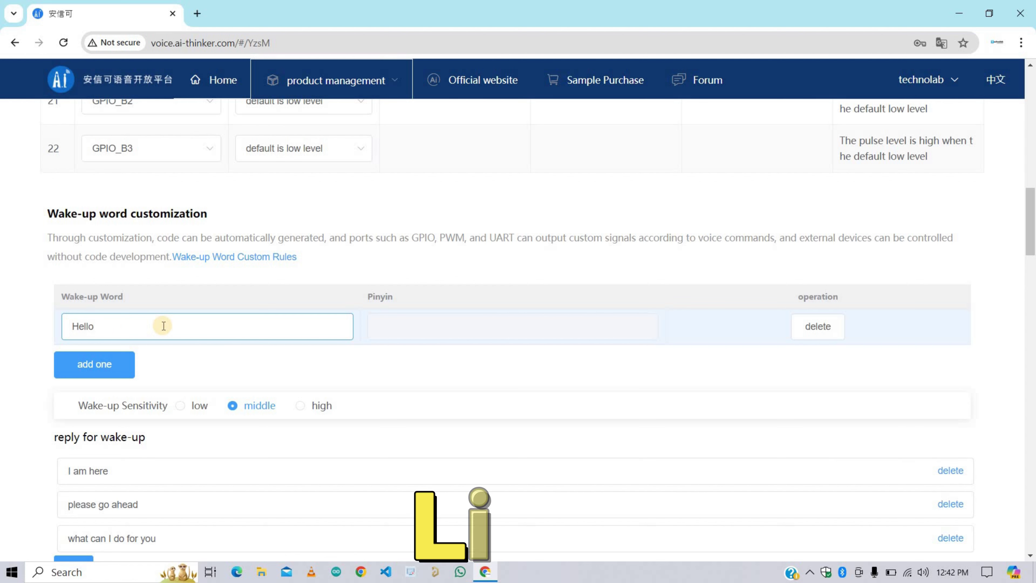
{"action": "type", "text": " Li Na"}
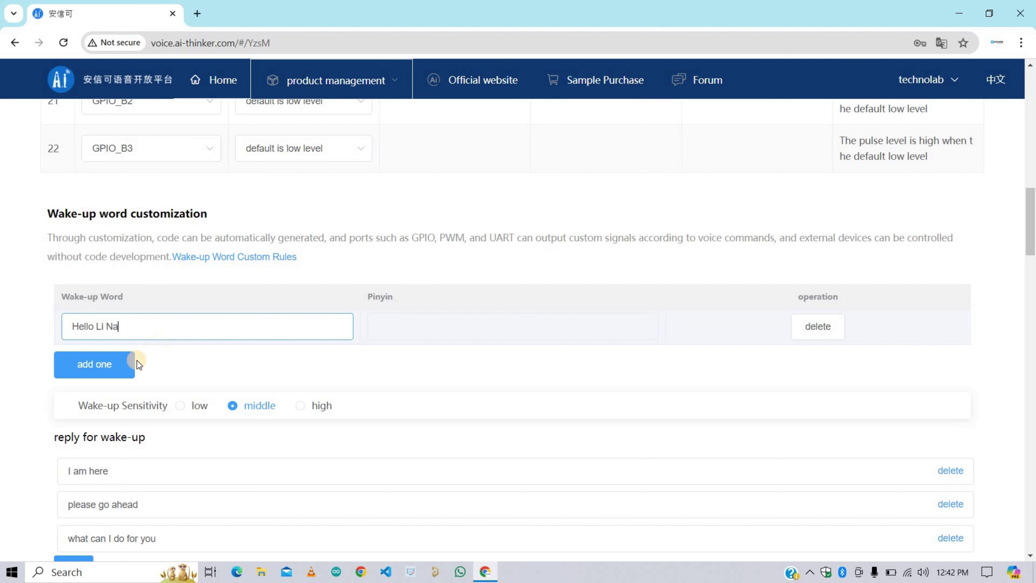
Step: Add second and third wake-up word rows, entering 'Hey Li Na' as the second
{"action": "left_click", "coordinate": [96, 364]}
{"action": "left_click", "coordinate": [93, 362]}
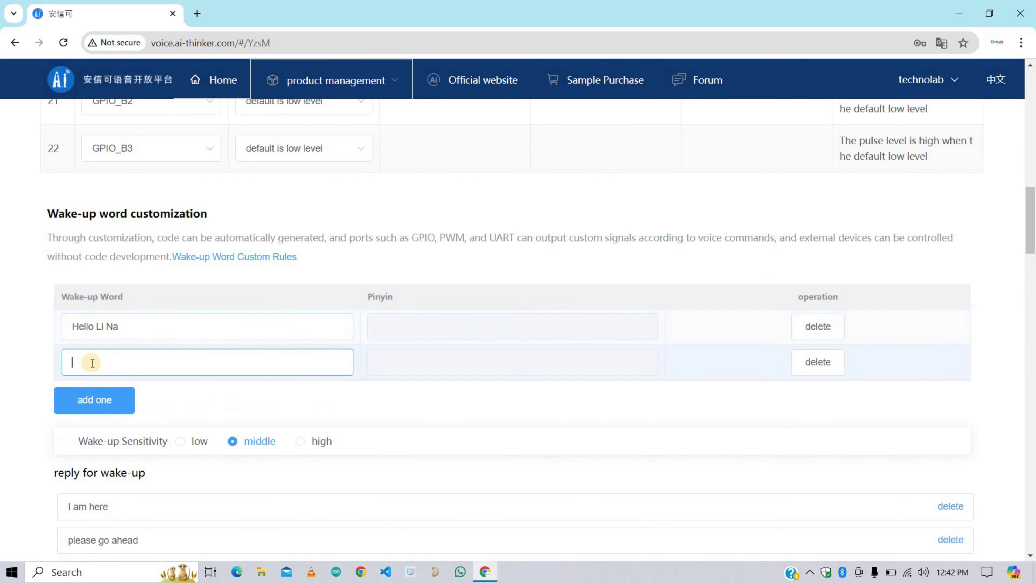
{"action": "type", "text": "Hey Li Na"}
{"action": "left_click", "coordinate": [92, 399]}
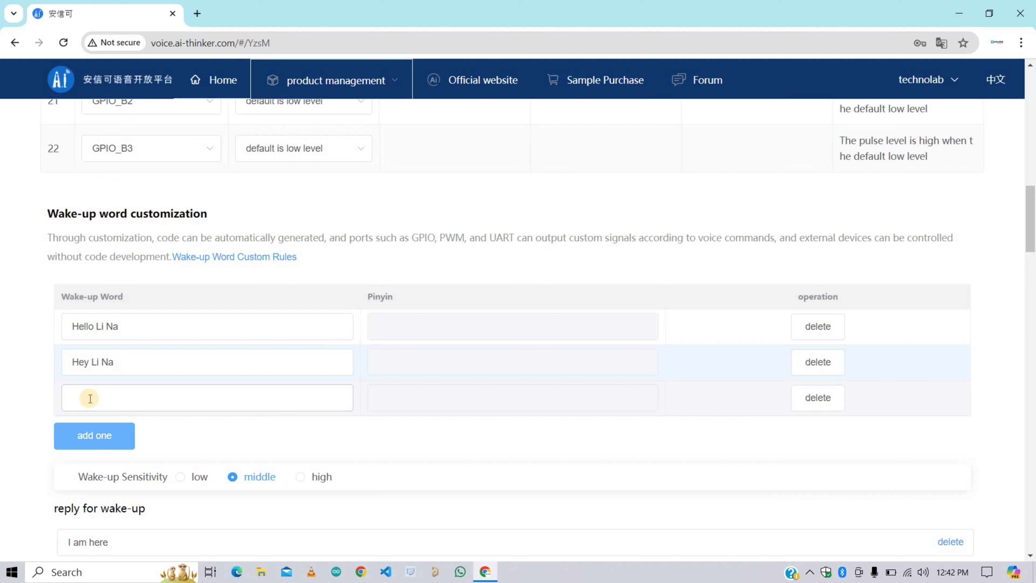
{"action": "left_click", "coordinate": [90, 399]}
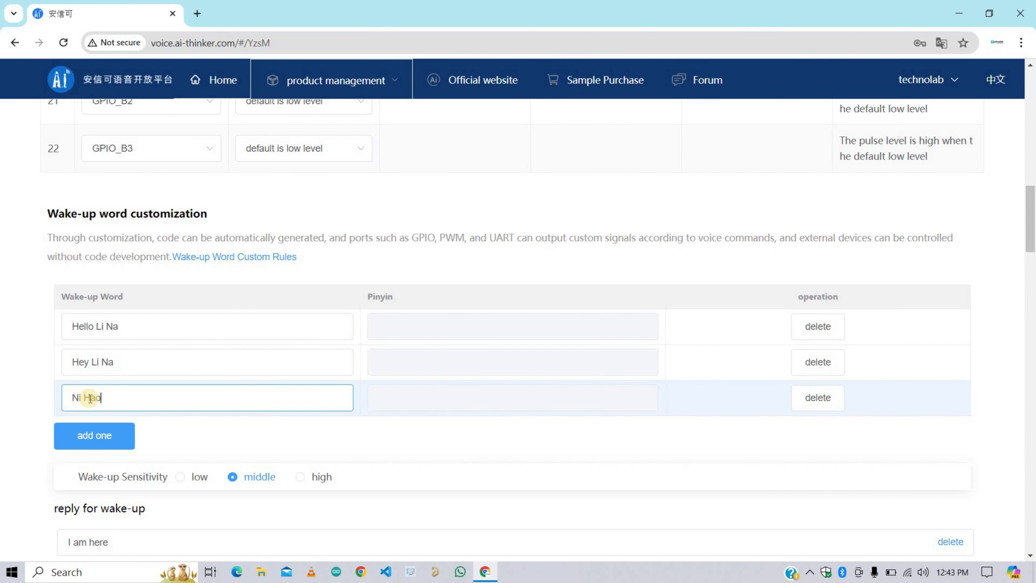
Step: Enter 'Ni Hao' as the third wake-up word and set wake-up sensitivity to high
{"action": "type", "text": "Ni Hao"}
{"action": "left_click", "coordinate": [301, 417]}
{"action": "scroll", "coordinate": [277, 421], "scroll_direction": "down", "scroll_amount": 4}
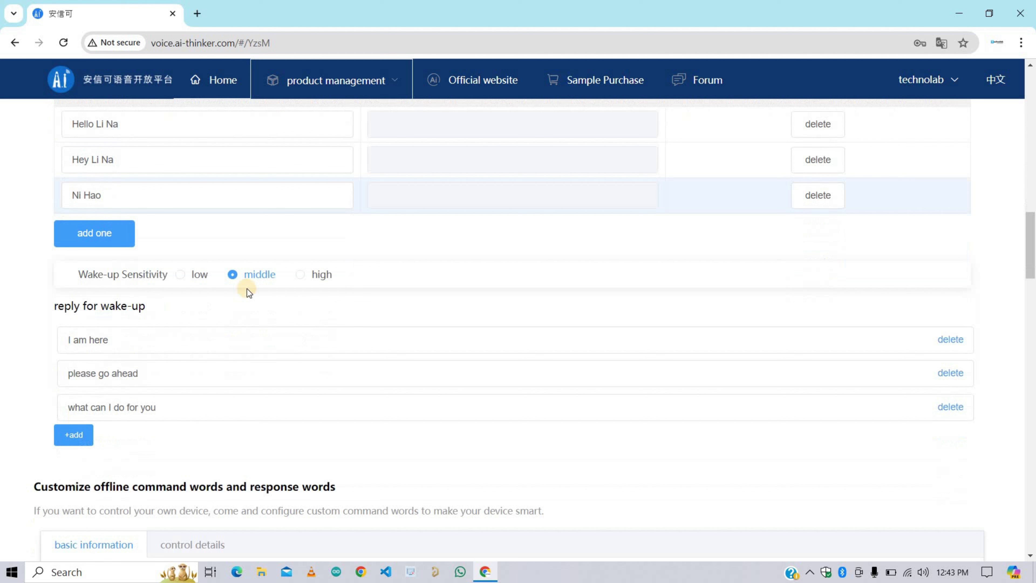
{"action": "left_click", "coordinate": [301, 275]}
Step: Review the existing wake-up replies and add a fourth reply, 'Yes Sir, I am Listening'
{"action": "scroll", "coordinate": [280, 317], "scroll_direction": "down", "scroll_amount": 2}
{"action": "left_click_drag", "start_coordinate": [145, 239], "coordinate": [39, 241]}
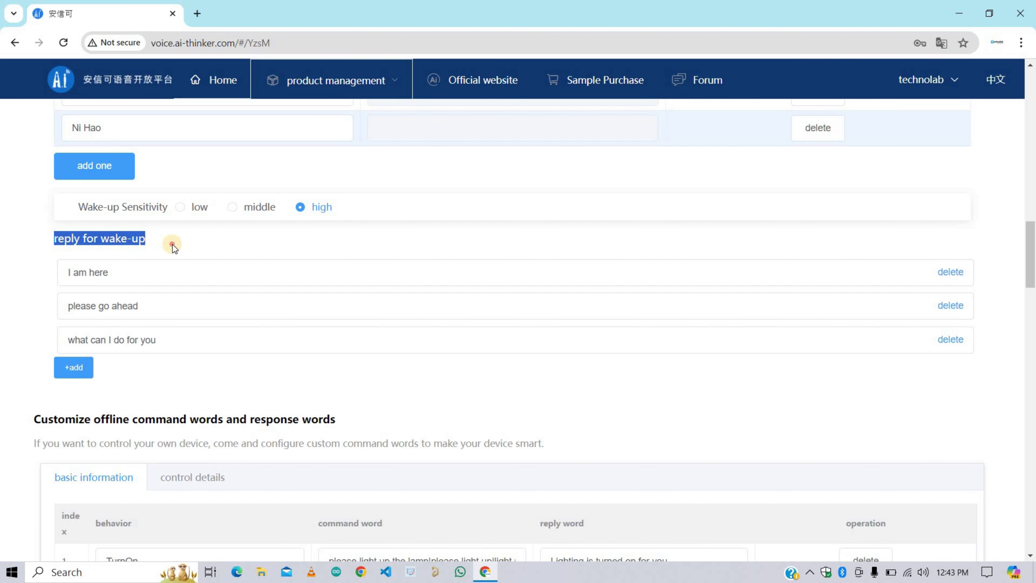
{"action": "left_click_drag", "start_coordinate": [157, 271], "coordinate": [50, 274]}
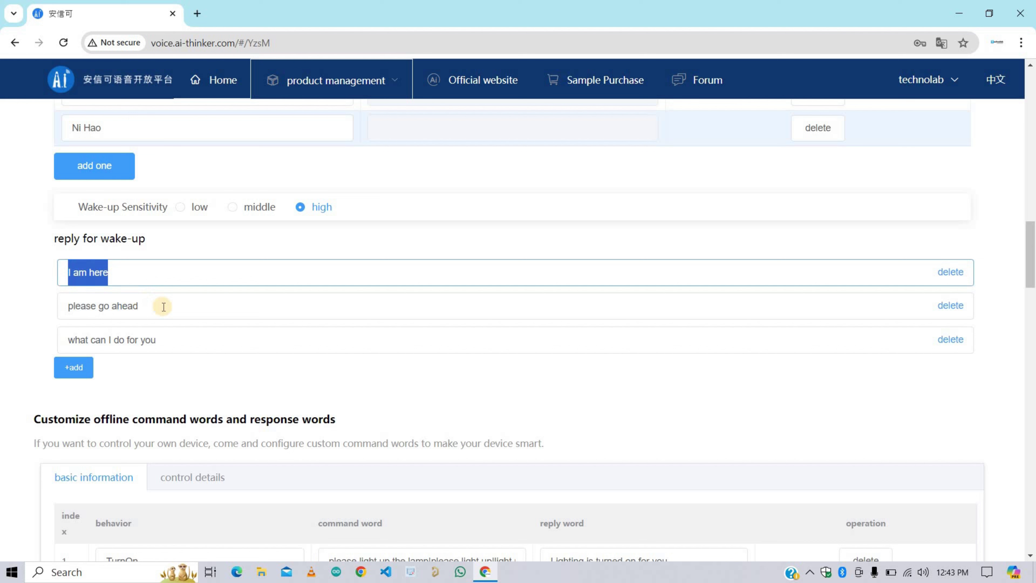
{"action": "left_click_drag", "start_coordinate": [164, 307], "coordinate": [40, 306]}
{"action": "left_click_drag", "start_coordinate": [167, 340], "coordinate": [85, 341]}
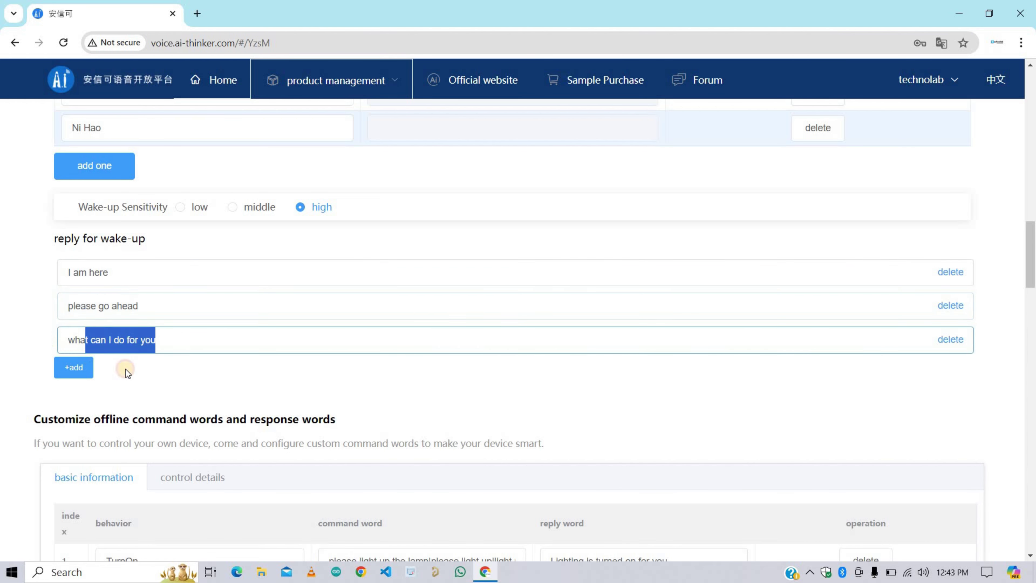
{"action": "key", "text": "ctrl+a"}
{"action": "left_click", "coordinate": [181, 290]}
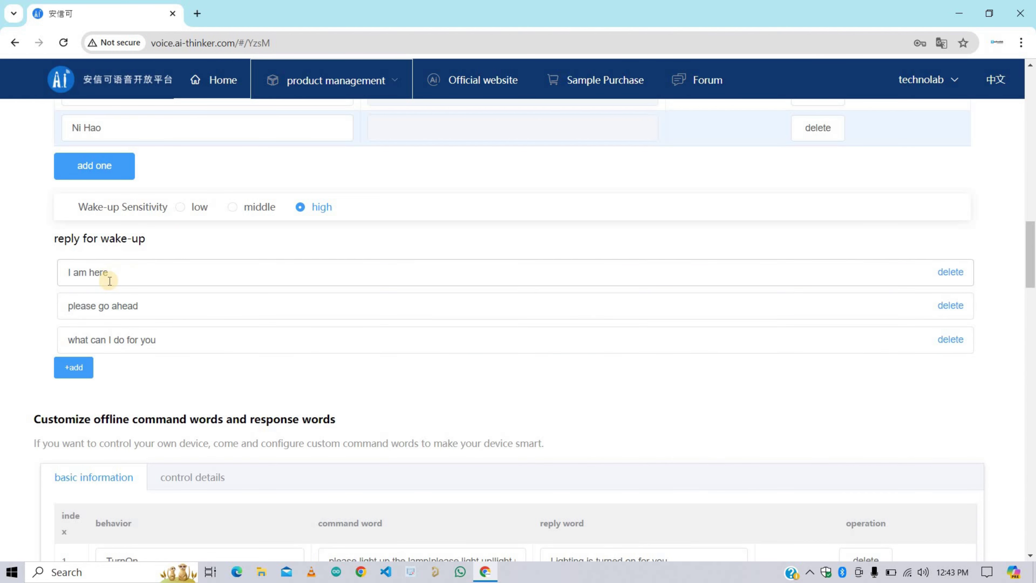
{"action": "left_click", "coordinate": [76, 366]}
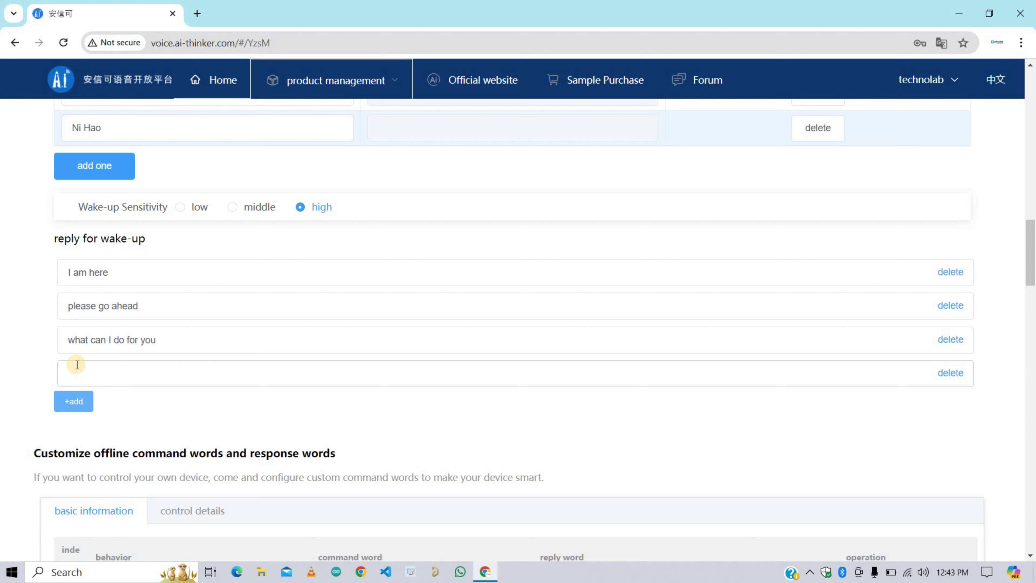
{"action": "left_click", "coordinate": [77, 365]}
{"action": "type", "text": "Yes"}
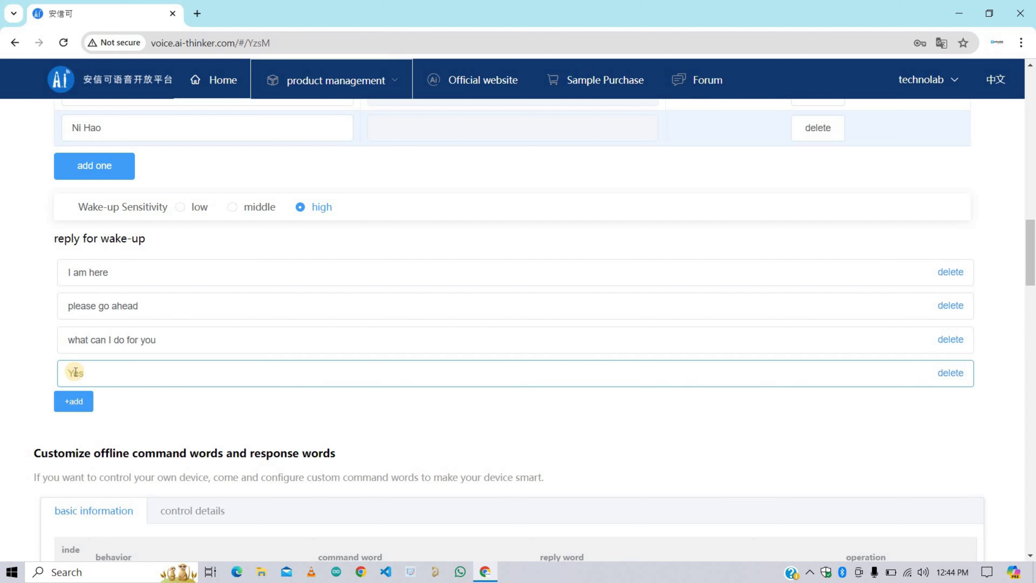
{"action": "type", "text": " Sir, I am Listening"}
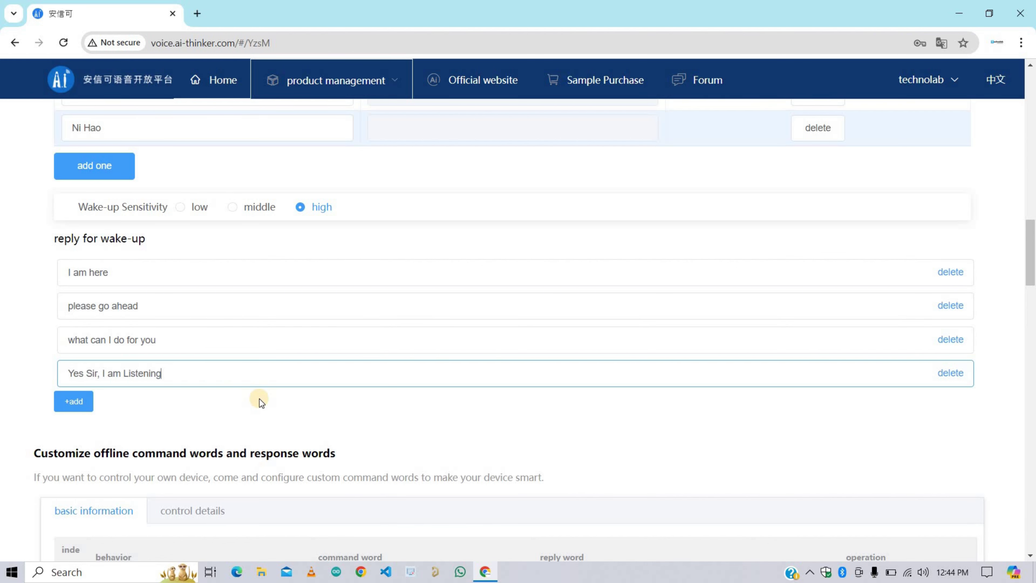
Step: Rename command row 1's behavior from TurnOn to FirstLightOn
{"action": "scroll", "coordinate": [259, 398], "scroll_direction": "down", "scroll_amount": 5}
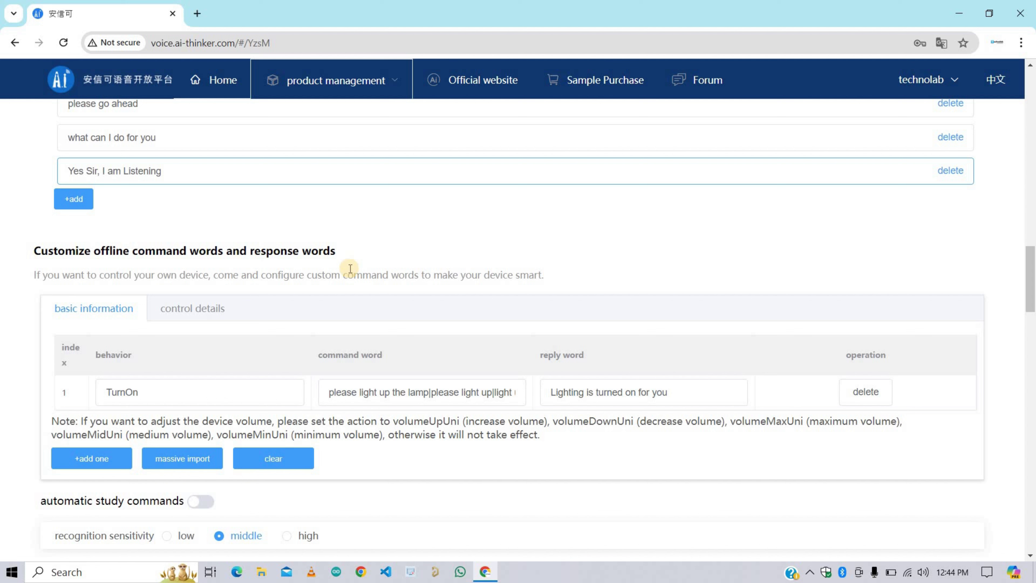
{"action": "left_click_drag", "start_coordinate": [29, 250], "coordinate": [326, 256]}
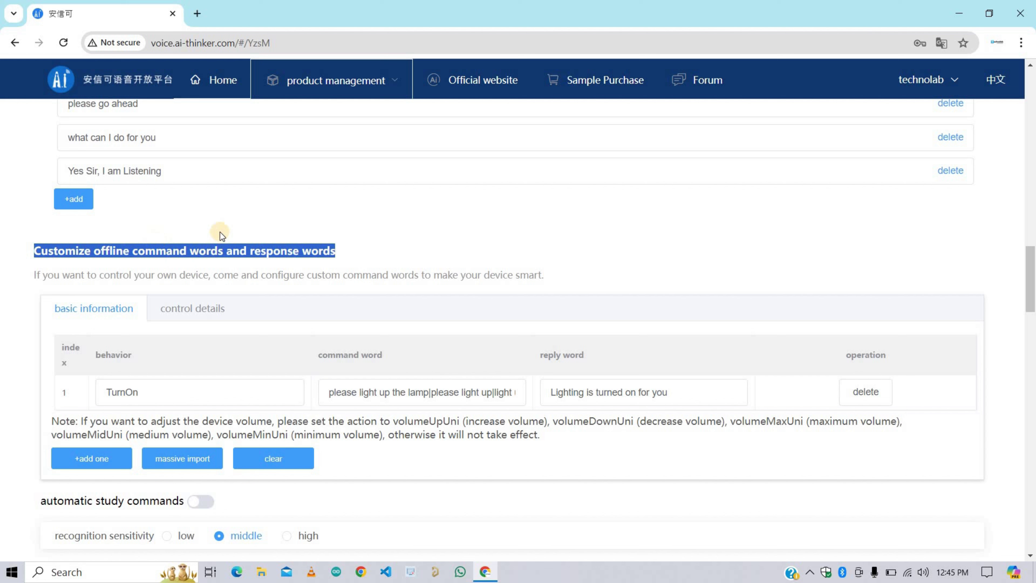
{"action": "left_click", "coordinate": [293, 208]}
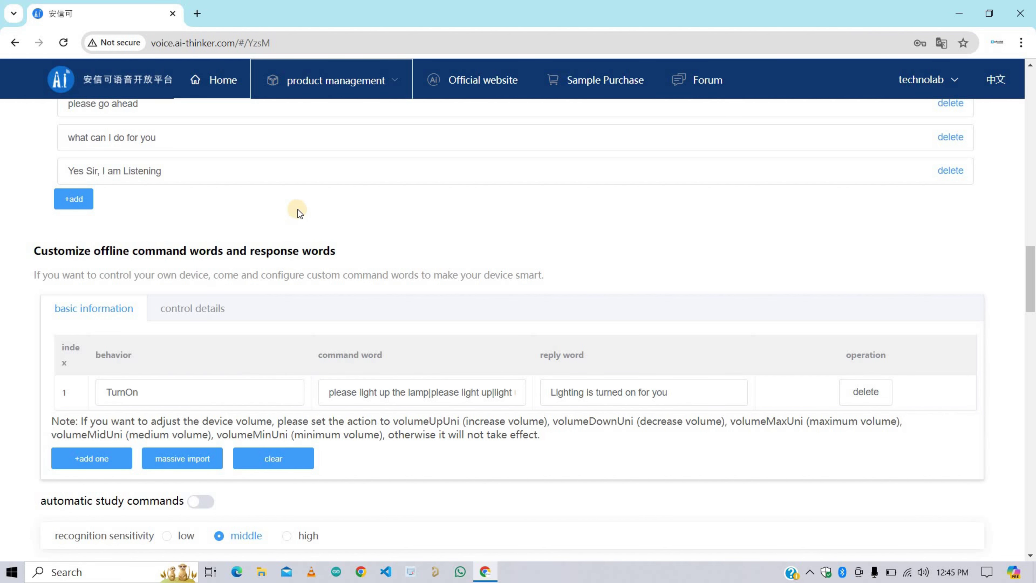
{"action": "scroll", "coordinate": [171, 252], "scroll_direction": "down", "scroll_amount": 3}
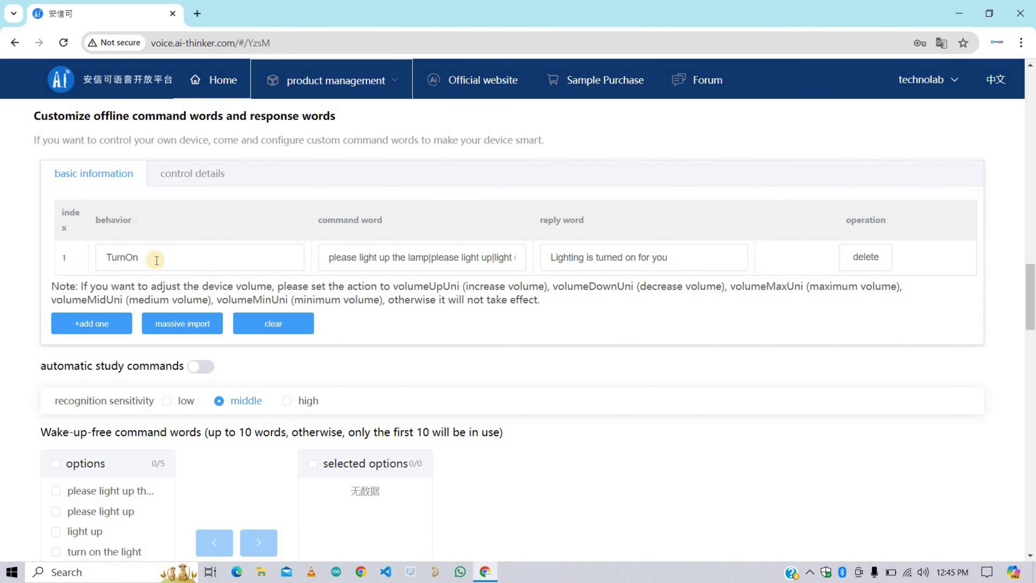
{"action": "left_click_drag", "start_coordinate": [138, 257], "coordinate": [88, 259]}
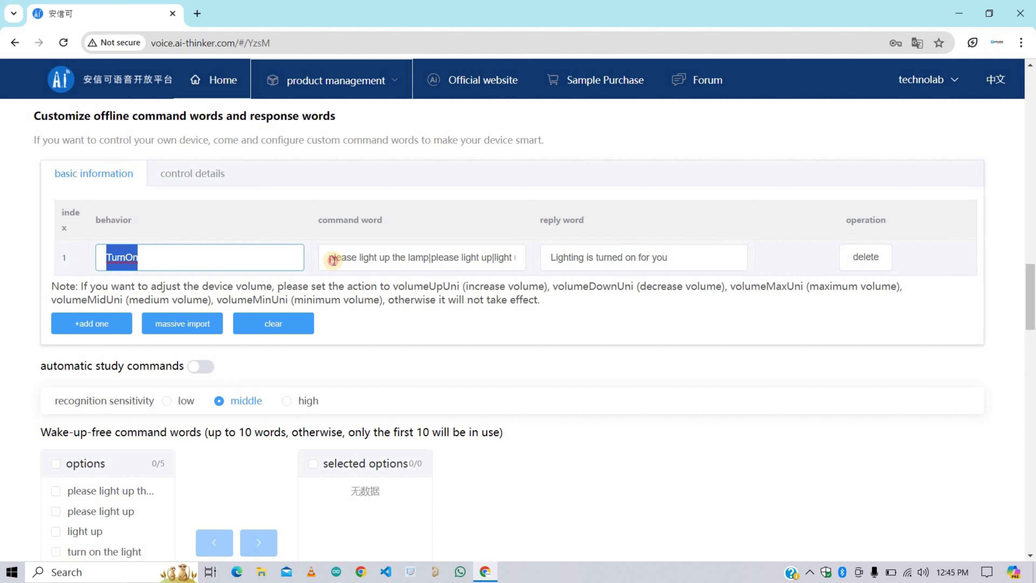
{"action": "left_click", "coordinate": [455, 254]}
{"action": "left_click_drag", "start_coordinate": [329, 258], "coordinate": [452, 263]}
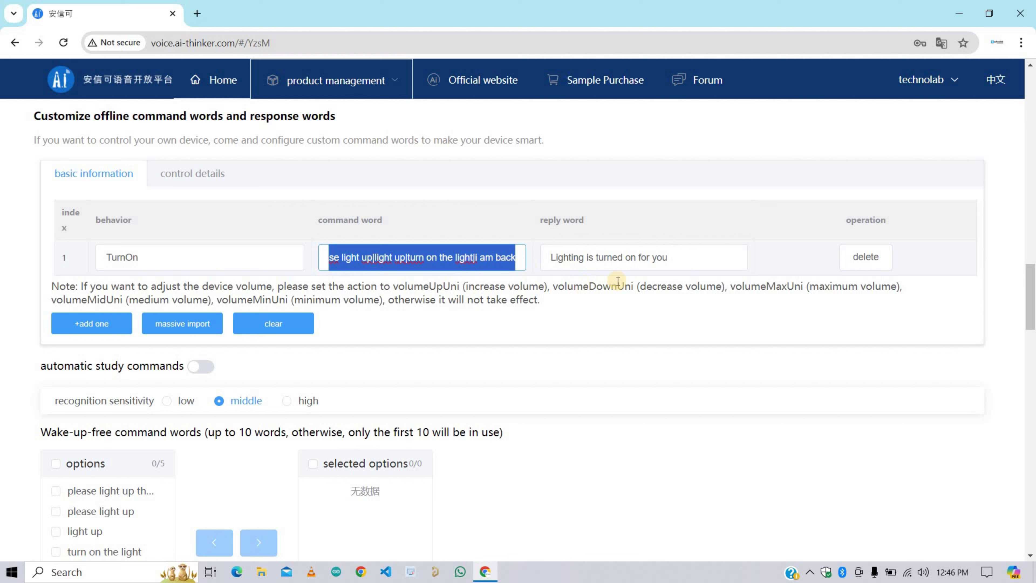
{"action": "left_click", "coordinate": [190, 256]}
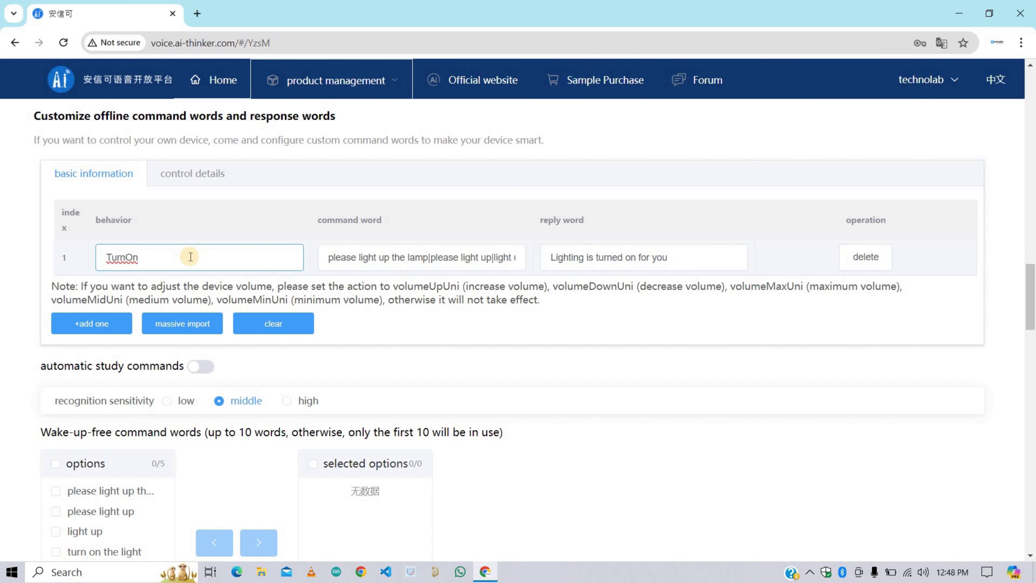
{"action": "double_click", "coordinate": [190, 257]}
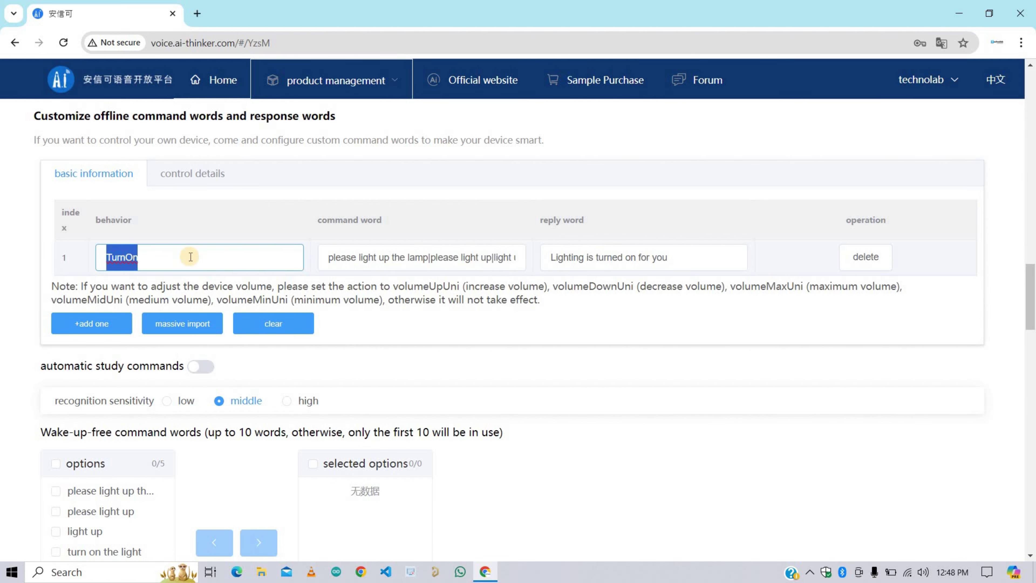
{"action": "type", "text": "Firs"}
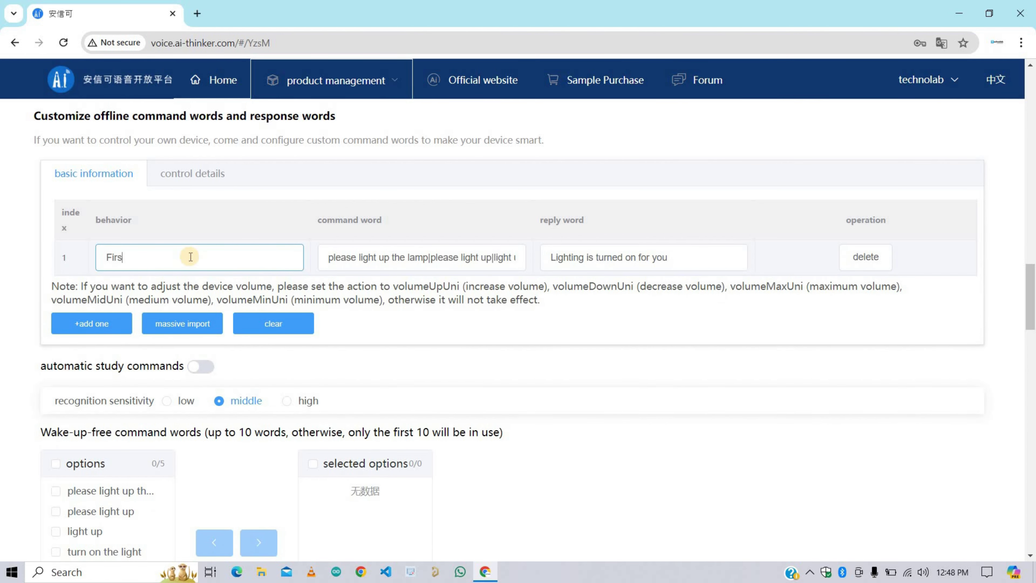
{"action": "type", "text": "tLight"}
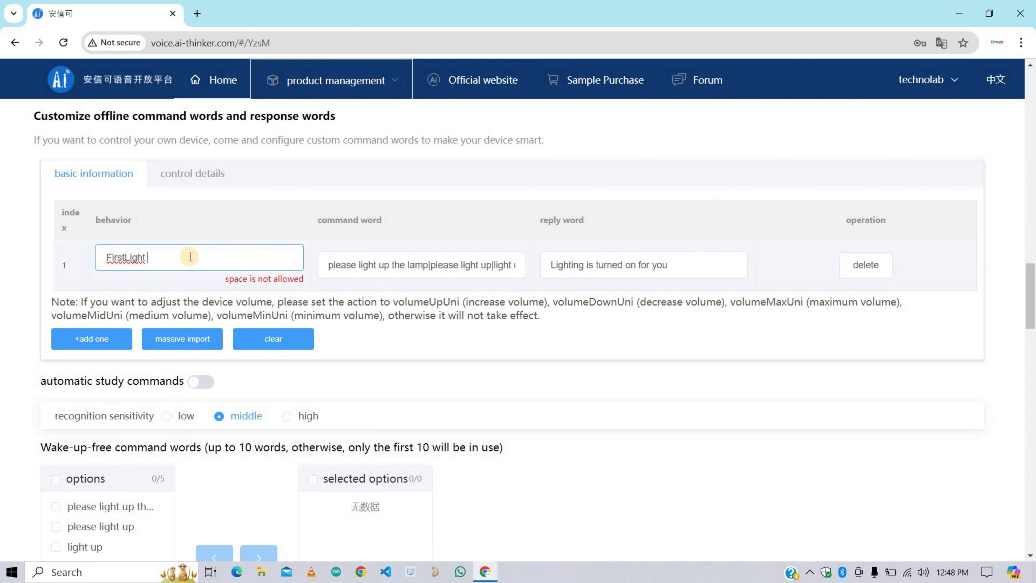
{"action": "key", "text": "BackSpace"}
{"action": "type", "text": "On"}
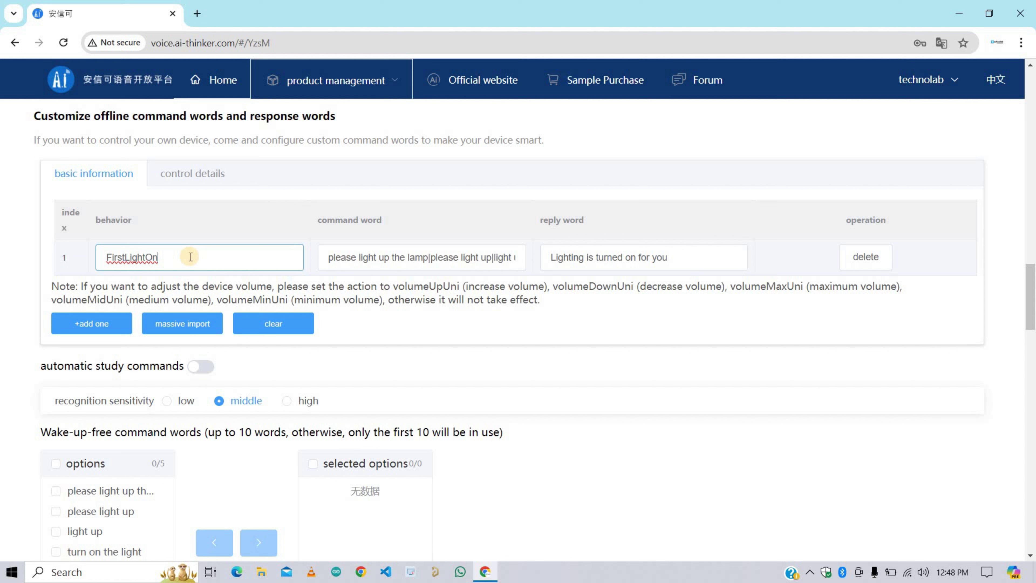
Step: Replace row 1's command words with four turn-on phrases, e.g. 'Turn on first light | First light on'
{"action": "left_click", "coordinate": [347, 259]}
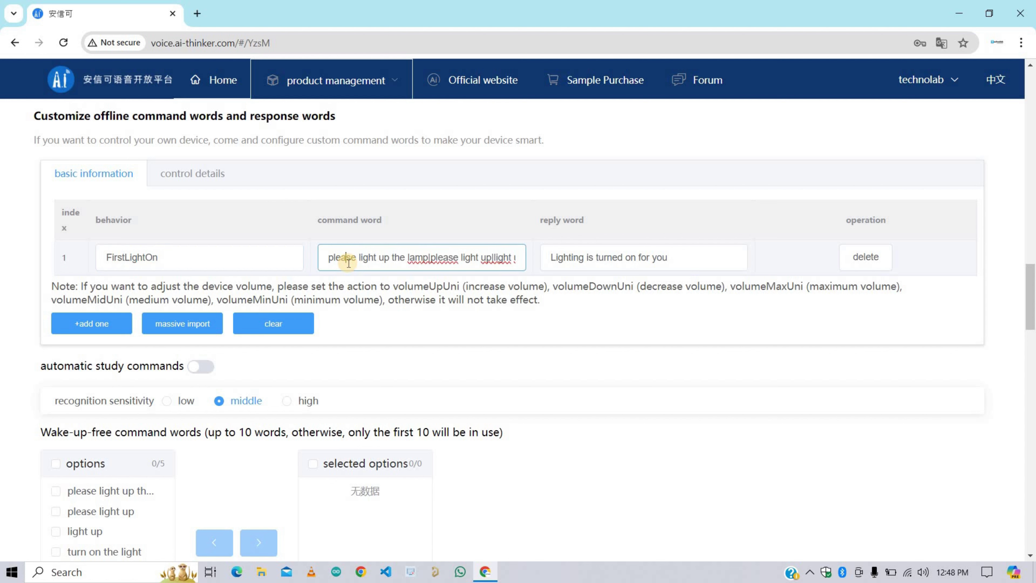
{"action": "key", "text": "ctrl+a"}
{"action": "type", "text": "Tur"}
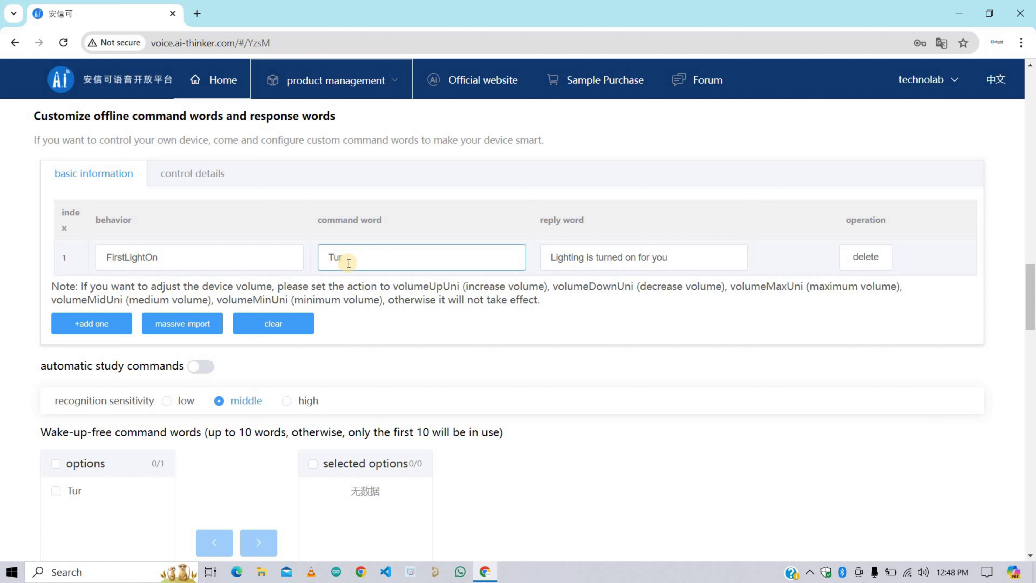
{"action": "type", "text": "n on first light"}
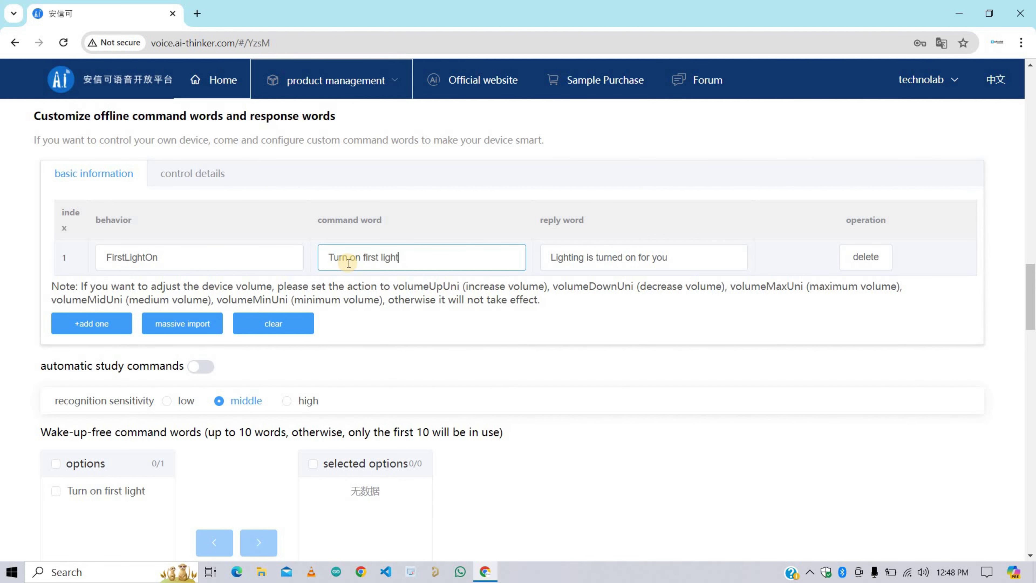
{"action": "type", "text": " | First light "}
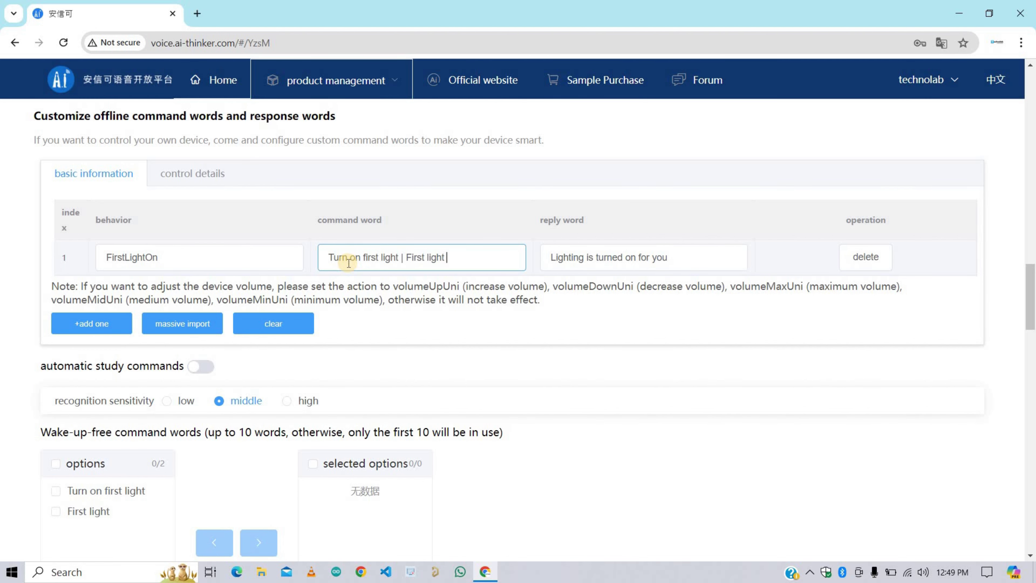
{"action": "type", "text": "on | Light One ON"}
{"action": "key", "text": "BackSpace"}
{"action": "key", "text": "BackSpace"}
{"action": "type", "text": "on"}
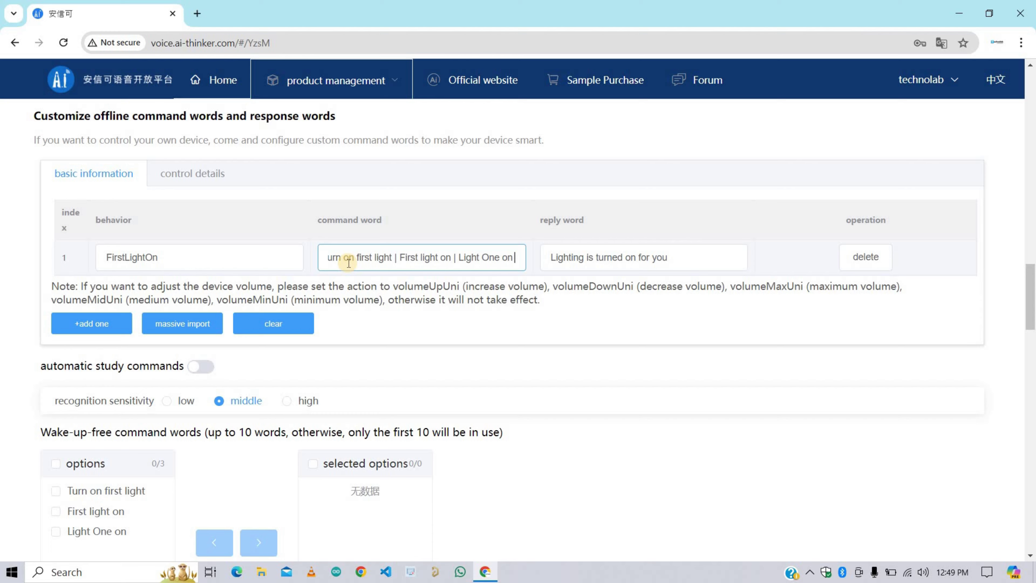
{"action": "type", "text": " | One Light On"}
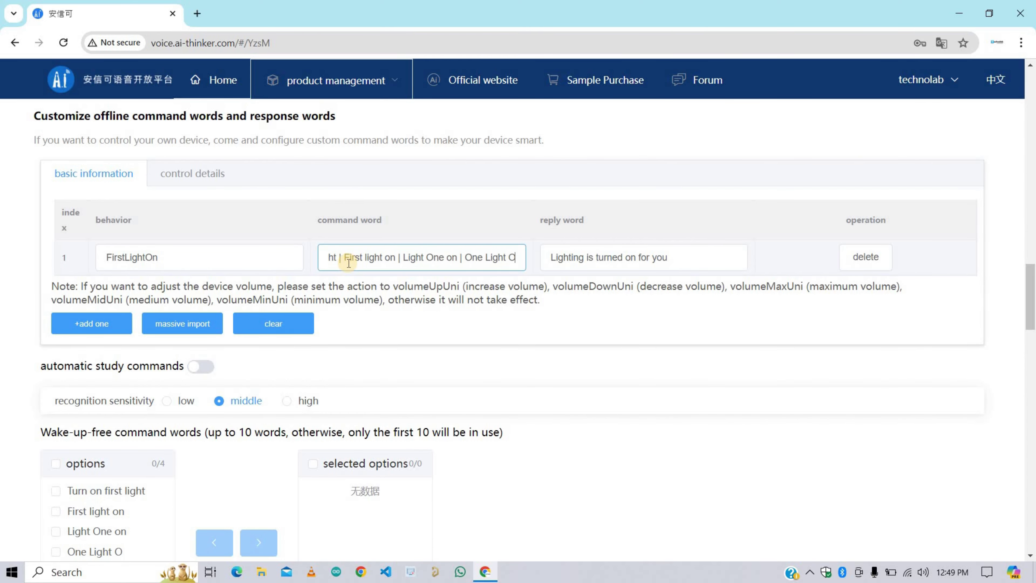
Step: Set row 1's reply word to 'First Light Turned On'
{"action": "left_click", "coordinate": [680, 258]}
{"action": "key", "text": "ctrl+a"}
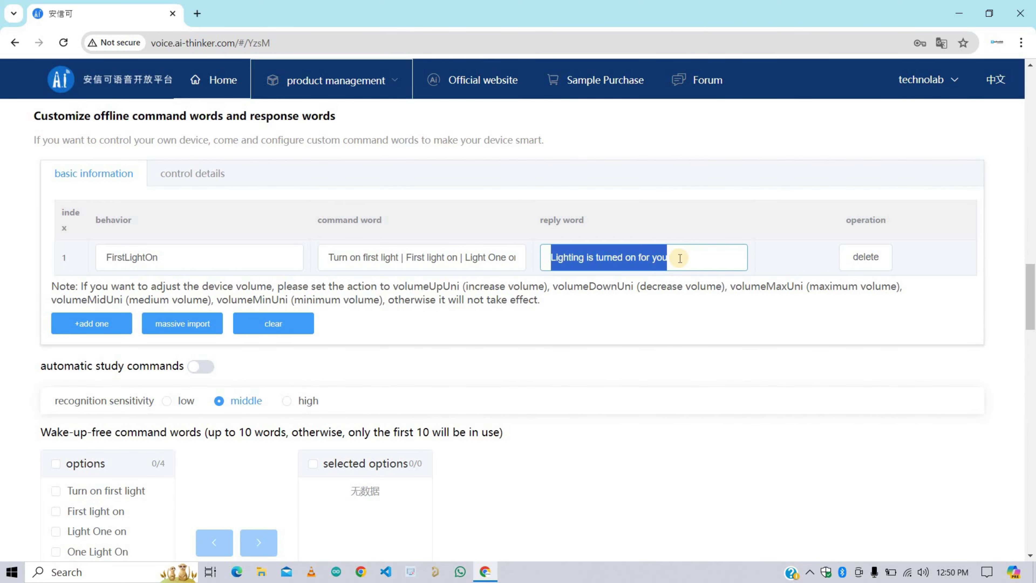
{"action": "type", "text": "Light"}
{"action": "key", "text": "BackSpace"}
{"action": "key", "text": "BackSpace"}
{"action": "key", "text": "BackSpace"}
{"action": "key", "text": "BackSpace"}
{"action": "key", "text": "BackSpace"}
{"action": "key", "text": "ctrl+z"}
{"action": "key", "text": "ctrl+z"}
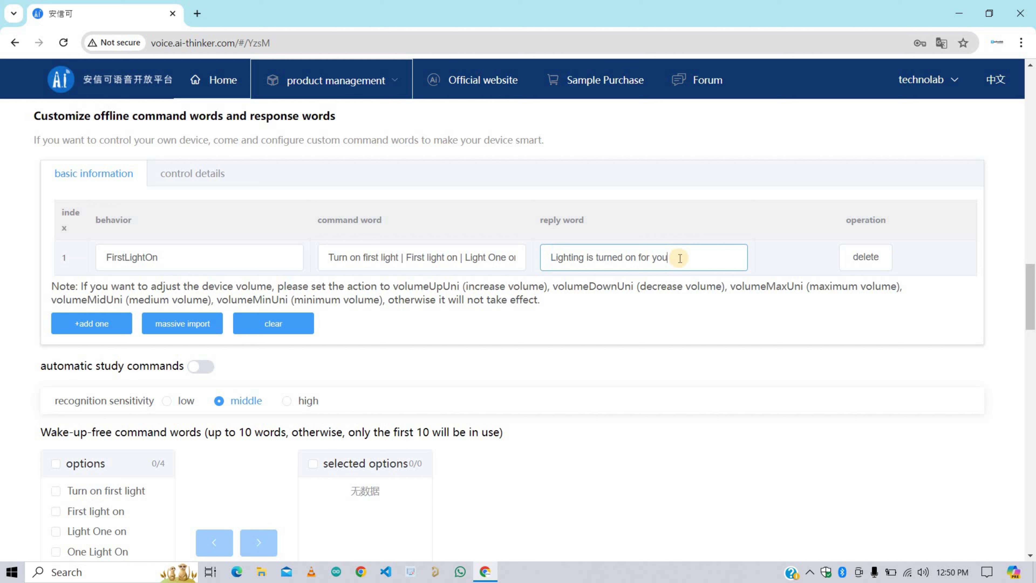
{"action": "key", "text": "ctrl+a"}
{"action": "type", "text": "First Light"}
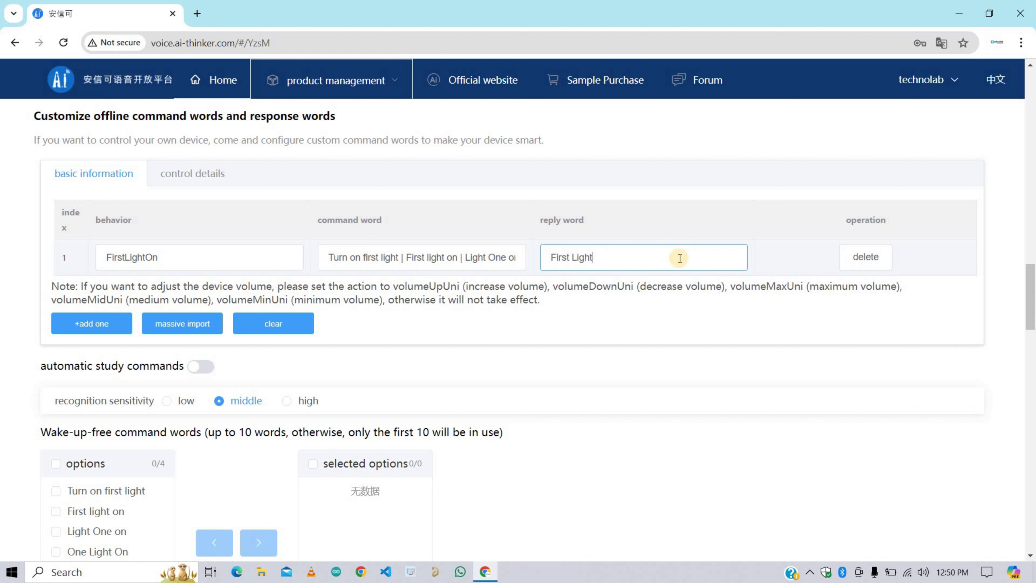
{"action": "type", "text": " Turned On"}
{"action": "left_click", "coordinate": [495, 339]}
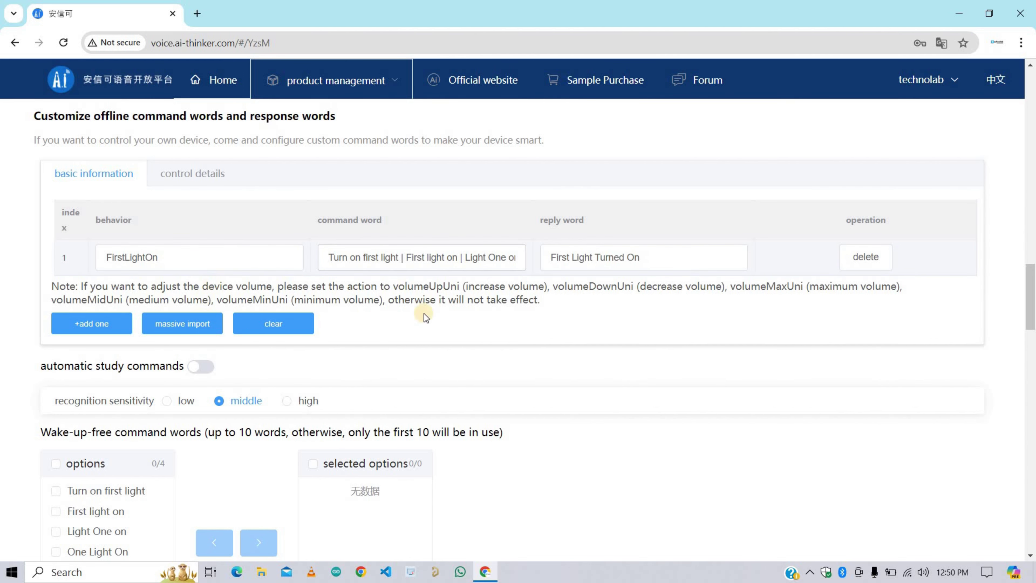
Step: Add row 2 as FirstLightOff, with row 1's command words changed from on to off
{"action": "left_click", "coordinate": [113, 320]}
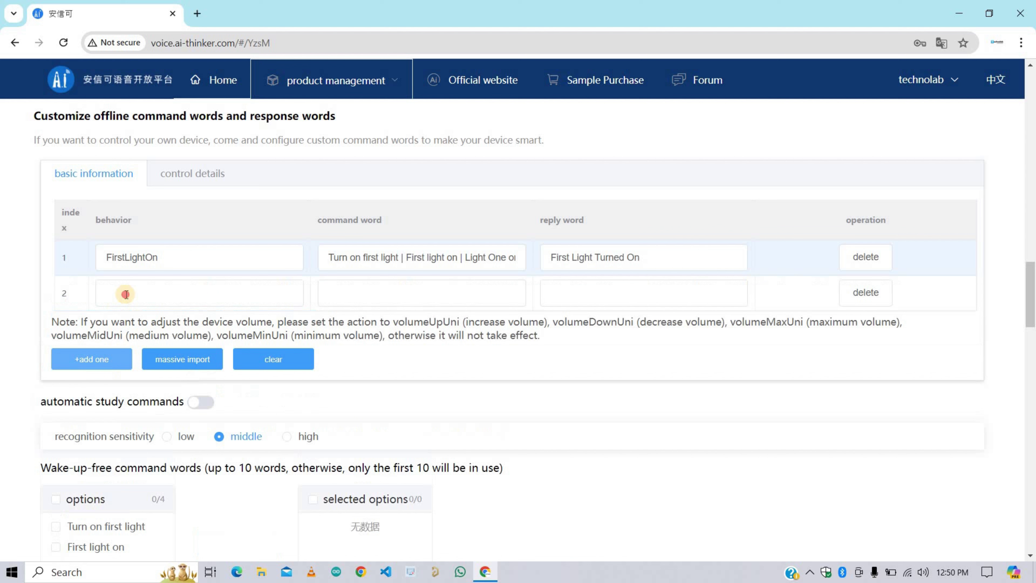
{"action": "left_click", "coordinate": [127, 294]}
{"action": "type", "text": "FirstLightOff"}
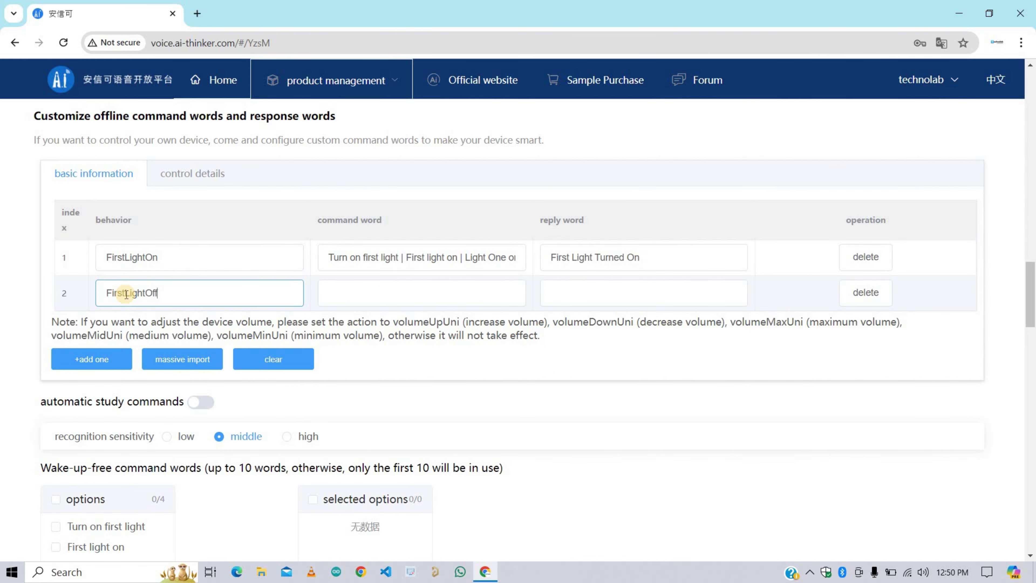
{"action": "left_click", "coordinate": [353, 293]}
{"action": "triple_click", "coordinate": [393, 257]}
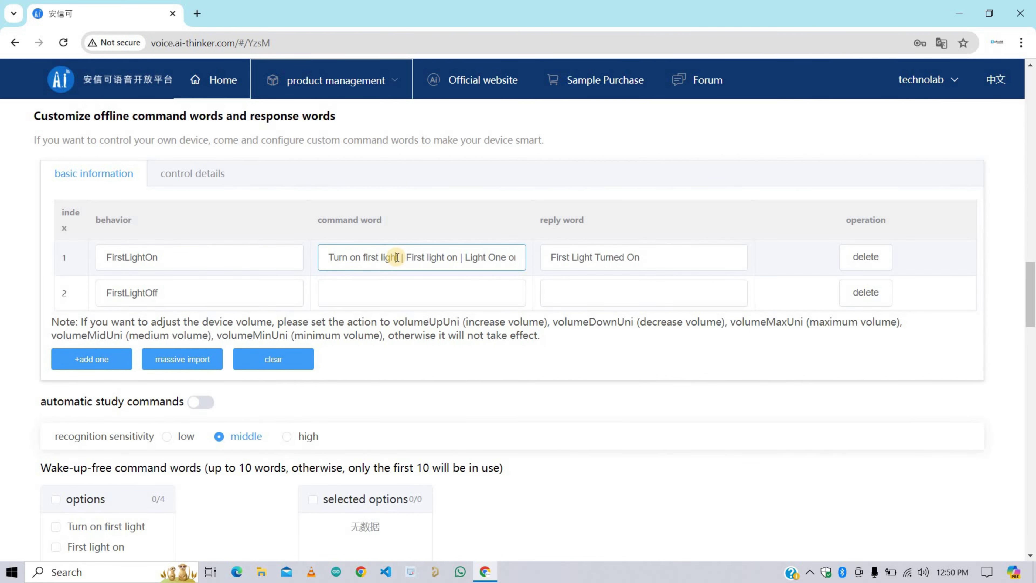
{"action": "left_click", "coordinate": [385, 297]}
{"action": "type", "text": "Turn on first light | First light on | Light One on | One Light On"}
{"action": "key", "text": "BackSpace"}
{"action": "type", "text": "ff"}
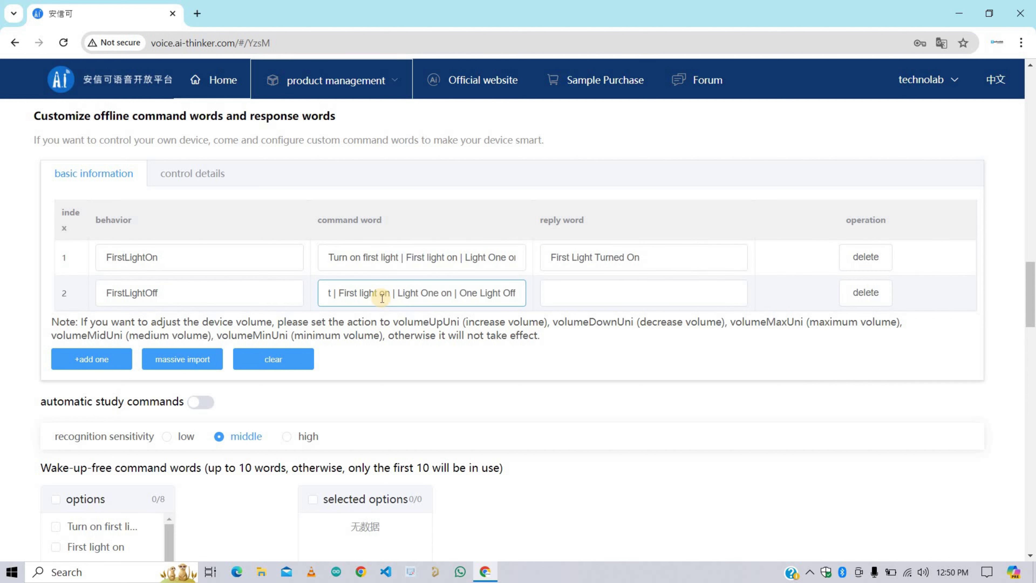
{"action": "key", "text": "Delete"}
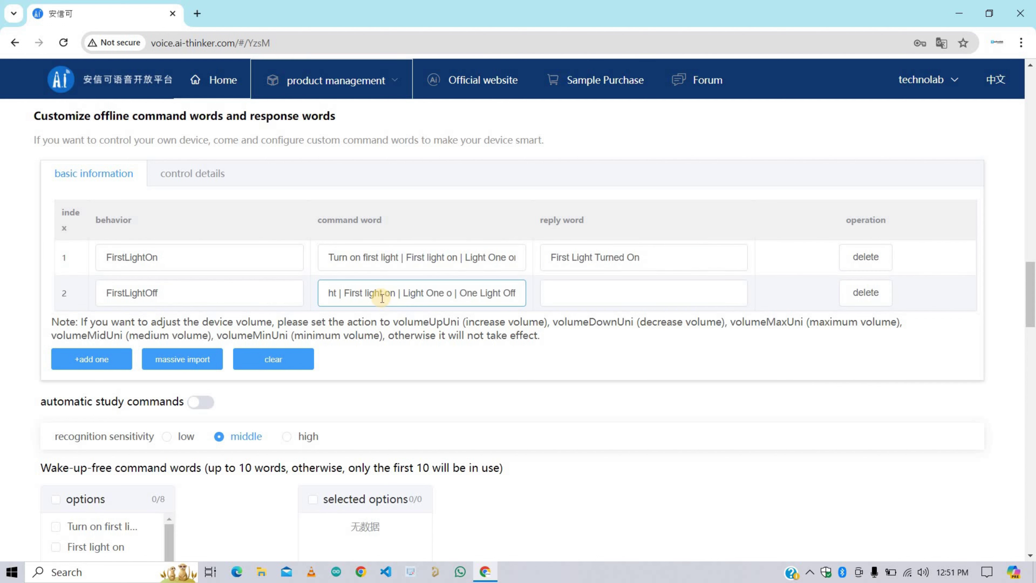
{"action": "key", "text": "BackSpace"}
{"action": "key", "text": "BackSpace"}
{"action": "type", "text": "off"}
{"action": "key", "text": "ctrl+Left"}
{"action": "key", "text": "ctrl+Left"}
{"action": "key", "text": "ctrl+Left"}
{"action": "key", "text": "ctrl+Left"}
{"action": "key", "text": "ctrl+Left"}
{"action": "key", "text": "ctrl+Left"}
{"action": "key", "text": "ctrl+Left"}
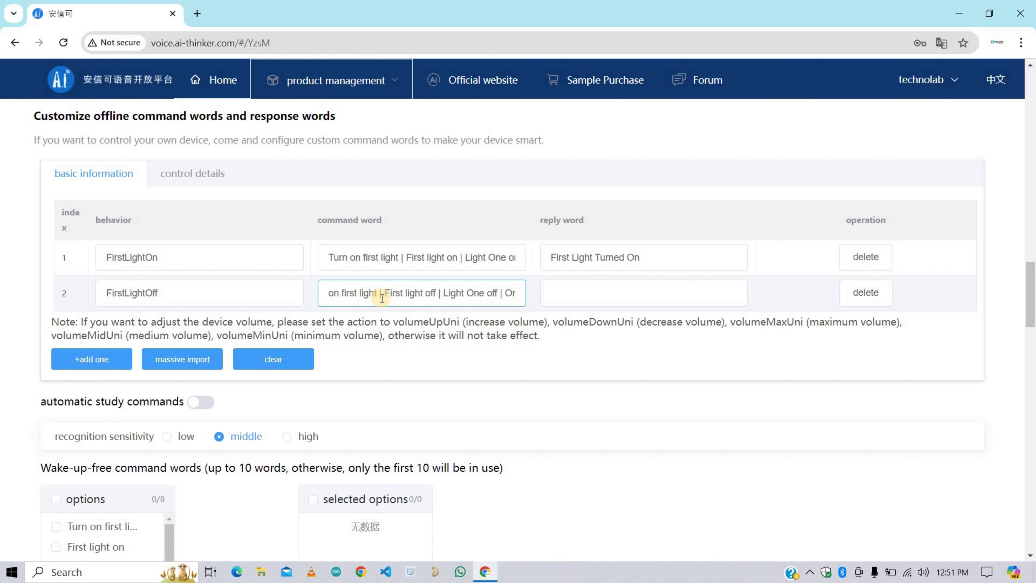
{"action": "key", "text": "Delete"}
{"action": "key", "text": "Delete"}
{"action": "type", "text": "off"}
{"action": "key", "text": "Home"}
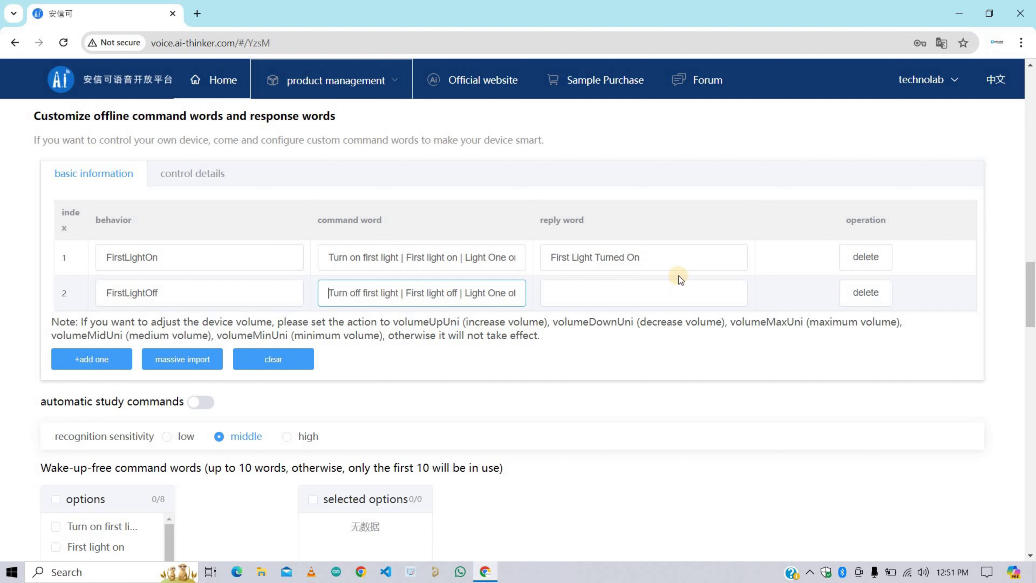
Step: Copy row 1's reply text into row 2's reply field
{"action": "left_click", "coordinate": [652, 258]}
{"action": "key", "text": "ctrl+a"}
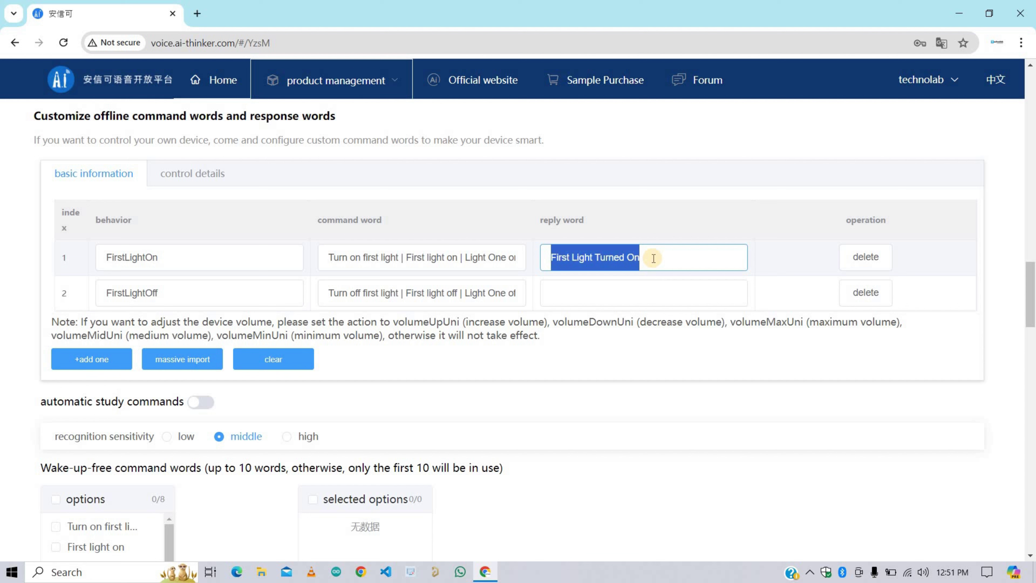
{"action": "key", "text": "ctrl+c"}
{"action": "left_click", "coordinate": [621, 292]}
{"action": "key", "text": "ctrl+v"}
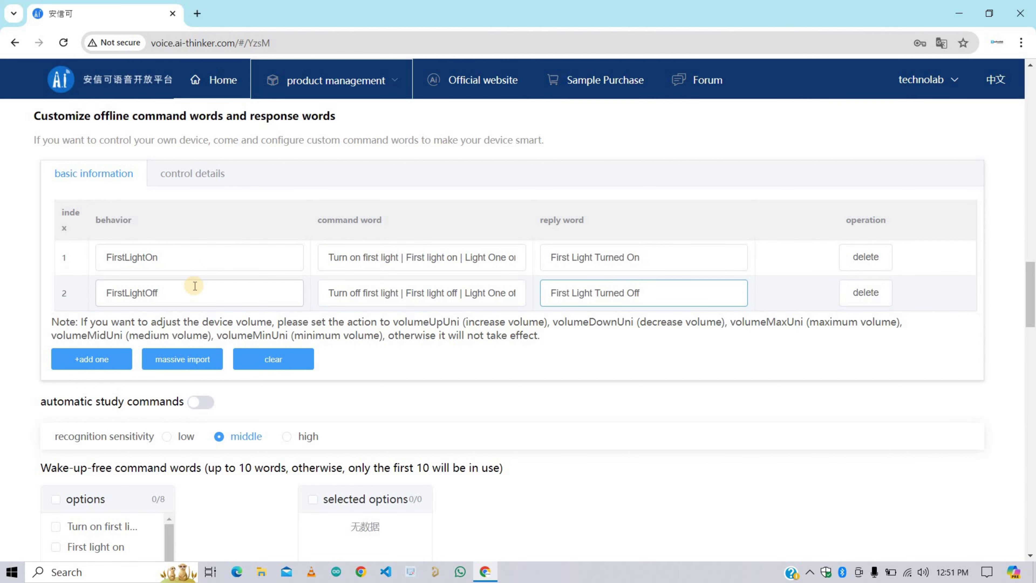
Step: Add a third row with a behavior name starting 'SecondLight', following the FirstLightOn/Off naming
{"action": "left_click", "coordinate": [98, 356]}
{"action": "type", "text": "Second"}
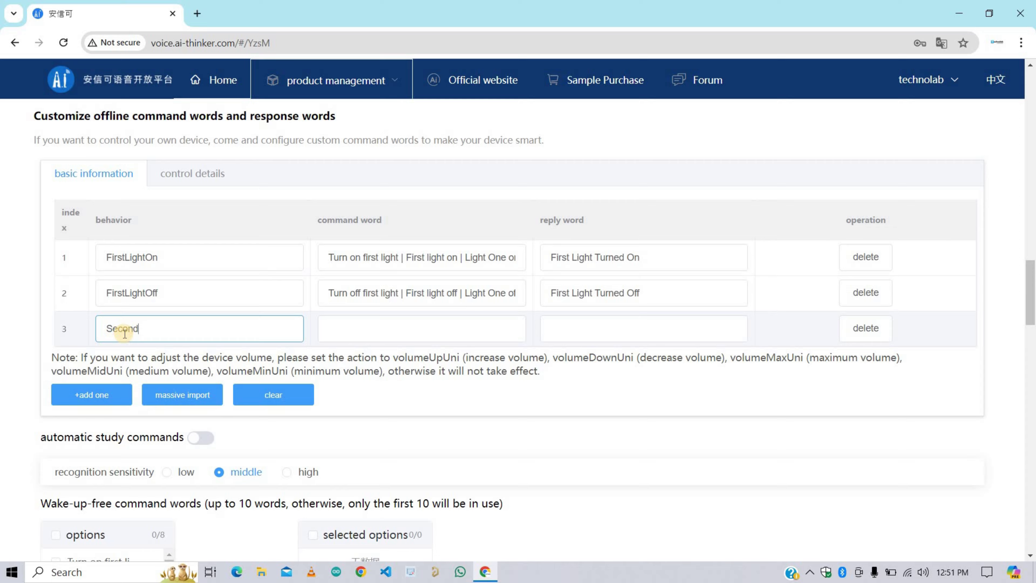
{"action": "type", "text": "LightOn"}
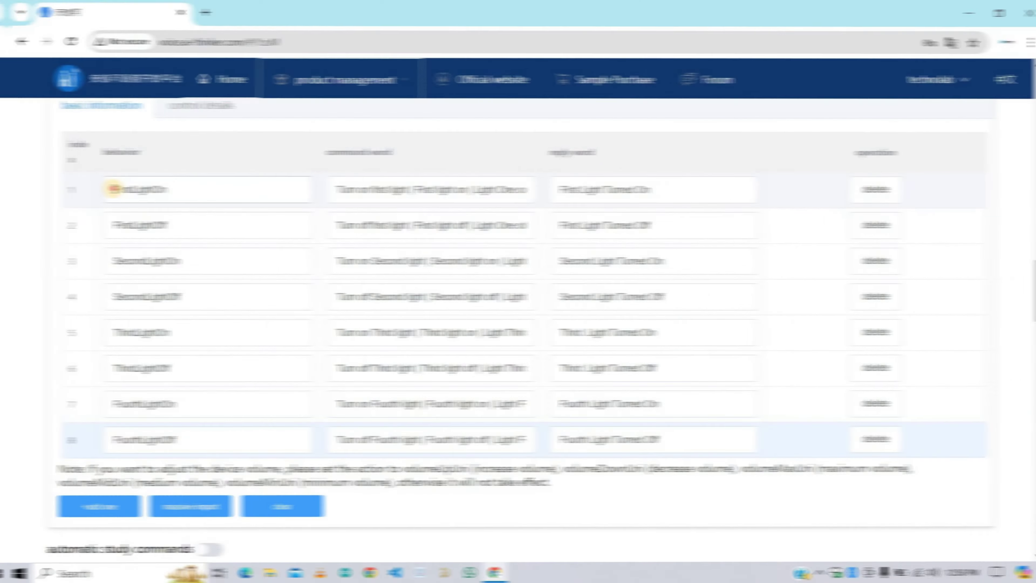
{"action": "left_click_drag", "start_coordinate": [107, 190], "coordinate": [174, 215]}
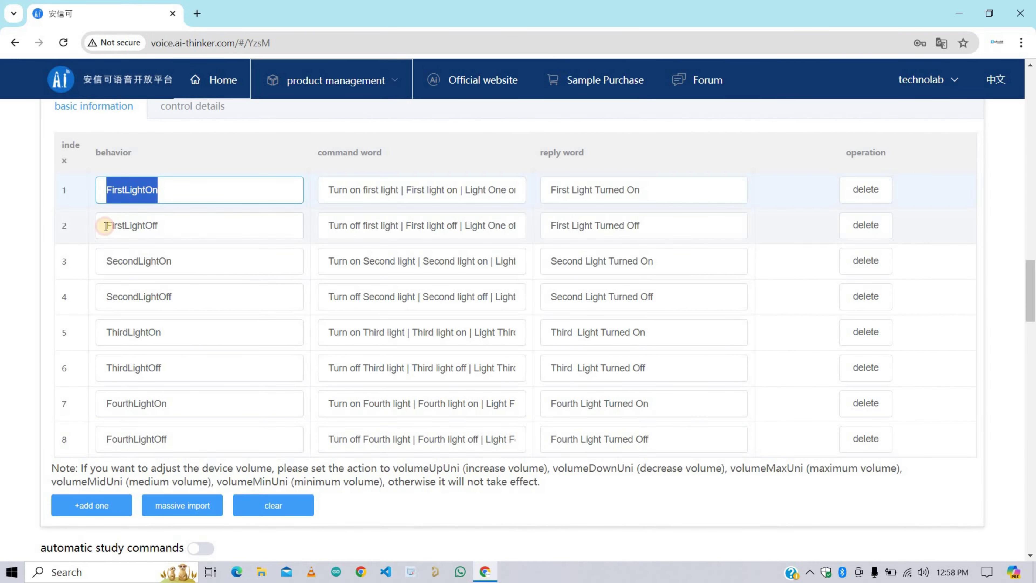
{"action": "left_click_drag", "start_coordinate": [106, 226], "coordinate": [195, 231]}
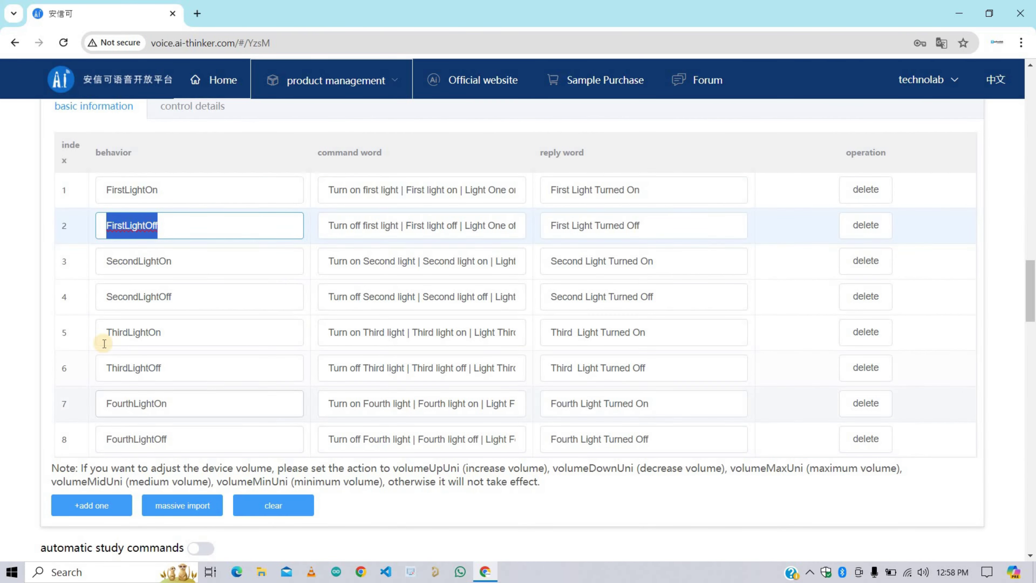
{"action": "left_click", "coordinate": [84, 339]}
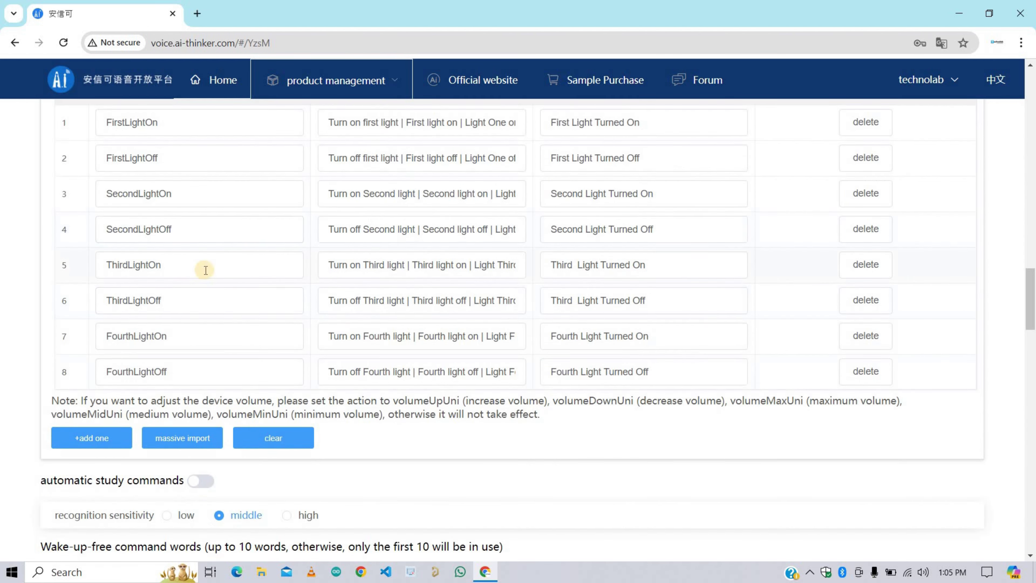
Step: Add row 9 as AllLightsOn with the command words 'Turn All the lights' on
{"action": "left_click", "coordinate": [92, 438]}
{"action": "scroll", "coordinate": [92, 449], "scroll_direction": "up", "scroll_amount": 2}
{"action": "left_click", "coordinate": [112, 474]}
{"action": "type", "text": "AllLights"}
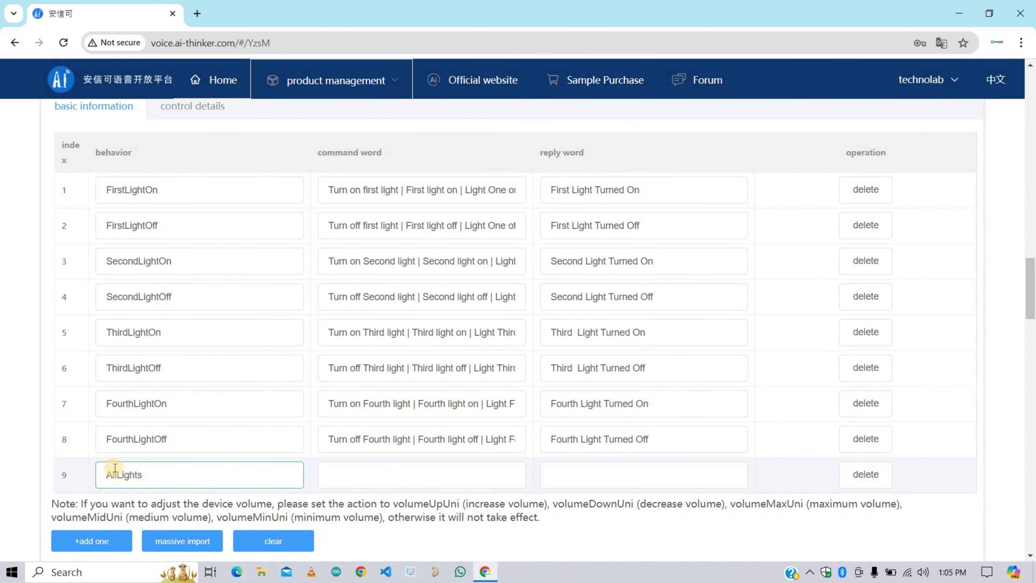
{"action": "type", "text": "On"}
{"action": "left_click", "coordinate": [346, 480]}
{"action": "type", "text": "Tu"}
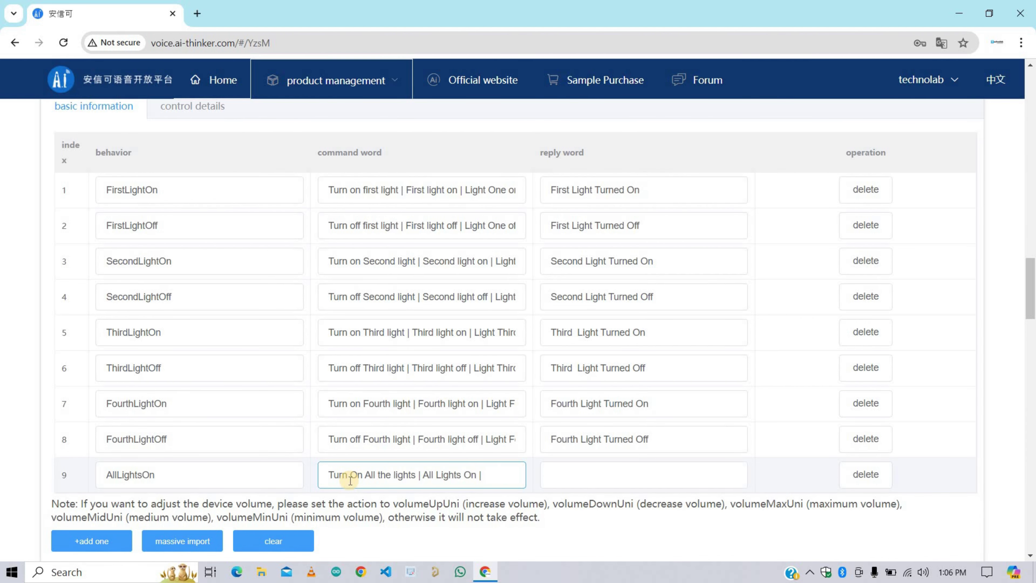
{"action": "type", "text": "n All the lights"}
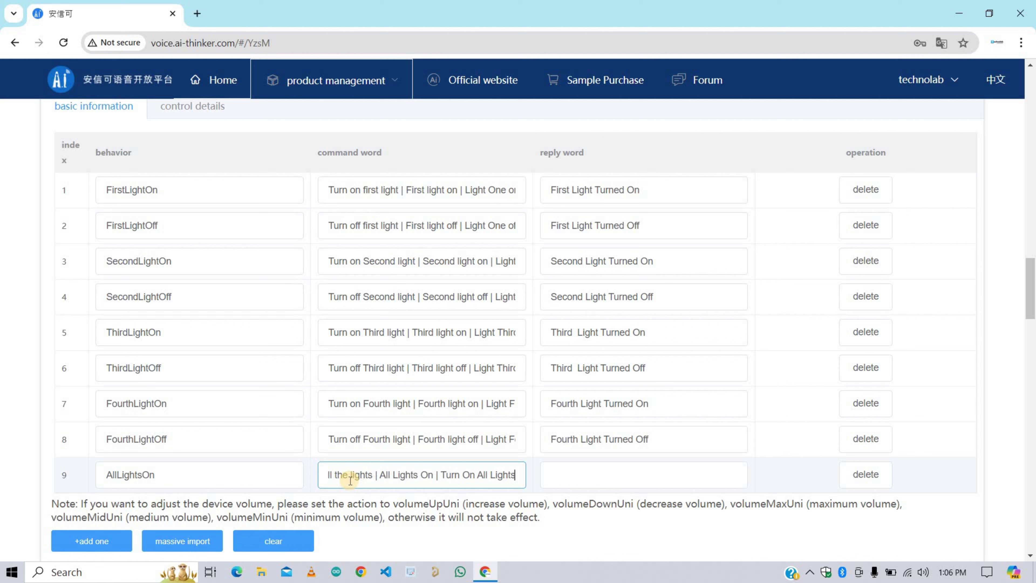
{"action": "key", "text": "Tab"}
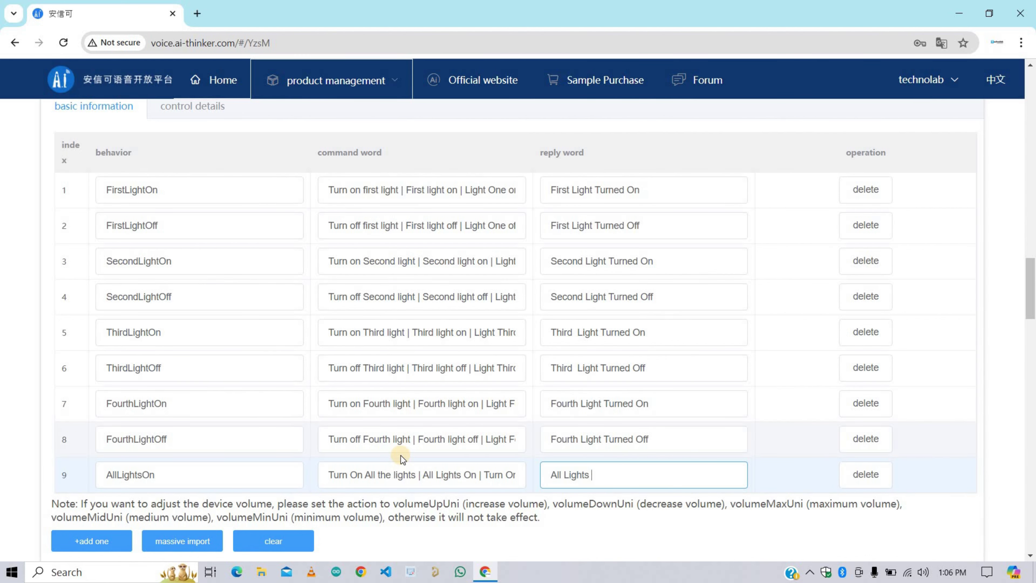
{"action": "left_click", "coordinate": [456, 475]}
{"action": "left_click", "coordinate": [612, 473]}
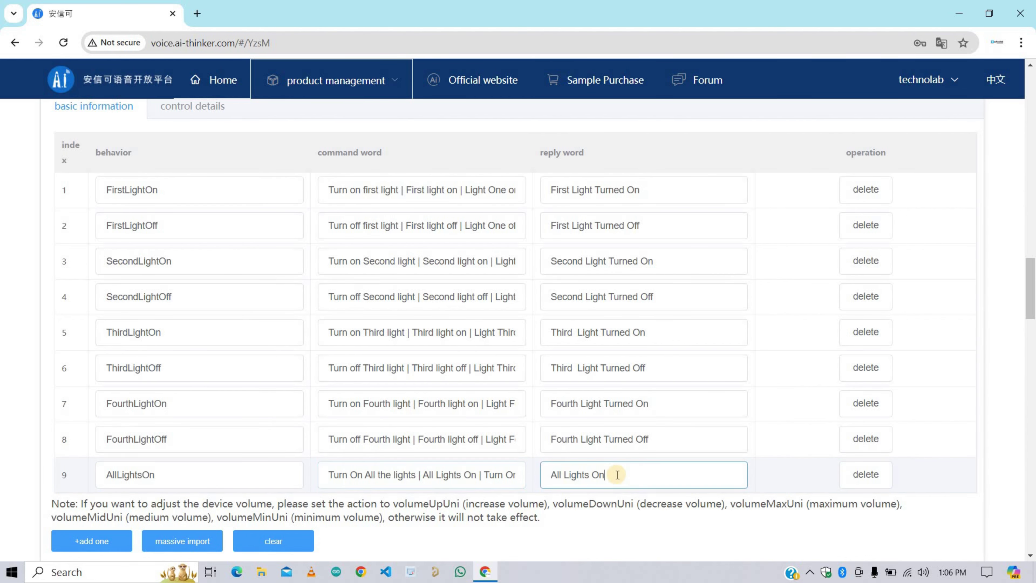
{"action": "scroll", "coordinate": [181, 329], "scroll_direction": "down", "scroll_amount": 3}
Step: Add row 10 named AllLightsOff by copying the AllLightsOn name and changing On to Off
{"action": "left_click", "coordinate": [91, 406]}
{"action": "left_click_drag", "start_coordinate": [179, 304], "coordinate": [106, 304]}
{"action": "key", "text": "ctrl+c"}
{"action": "left_click", "coordinate": [166, 340]}
{"action": "key", "text": "ctrl+v"}
{"action": "key", "text": "BackSpace"}
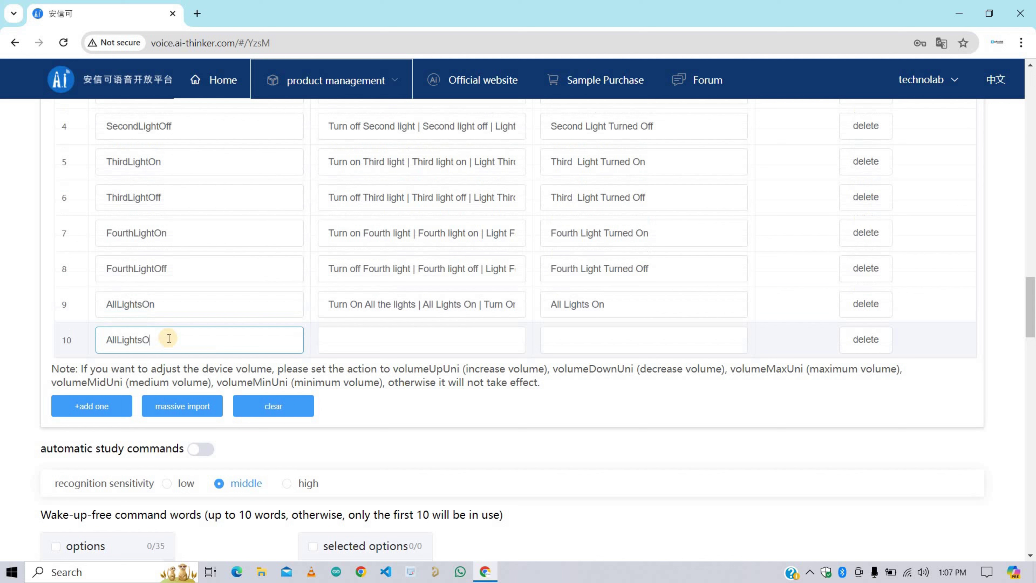
{"action": "type", "text": "ff"}
Step: Copy row 9's command words into row 10, changing each On to Off
{"action": "left_click", "coordinate": [423, 304]}
{"action": "key", "text": "ctrl+a"}
{"action": "key", "text": "ctrl+c"}
{"action": "left_click", "coordinate": [402, 350]}
{"action": "key", "text": "ctrl+v"}
{"action": "key", "text": "Left"}
{"action": "key", "text": "Left"}
{"action": "key", "text": "Left"}
{"action": "key", "text": "BackSpace"}
{"action": "type", "text": "ff"}
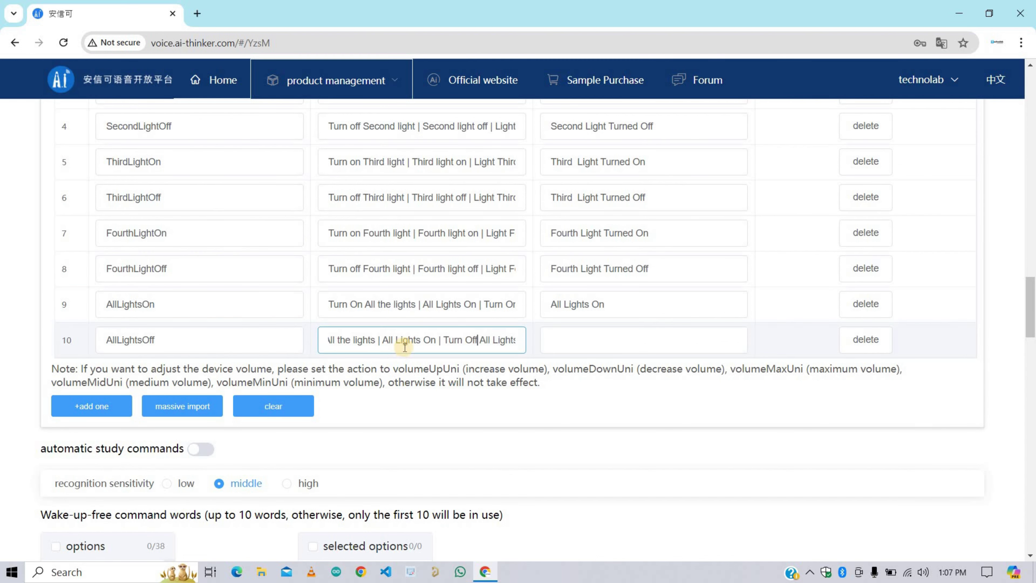
{"action": "left_click", "coordinate": [430, 340]}
{"action": "key", "text": "BackSpace"}
{"action": "type", "text": "ff"}
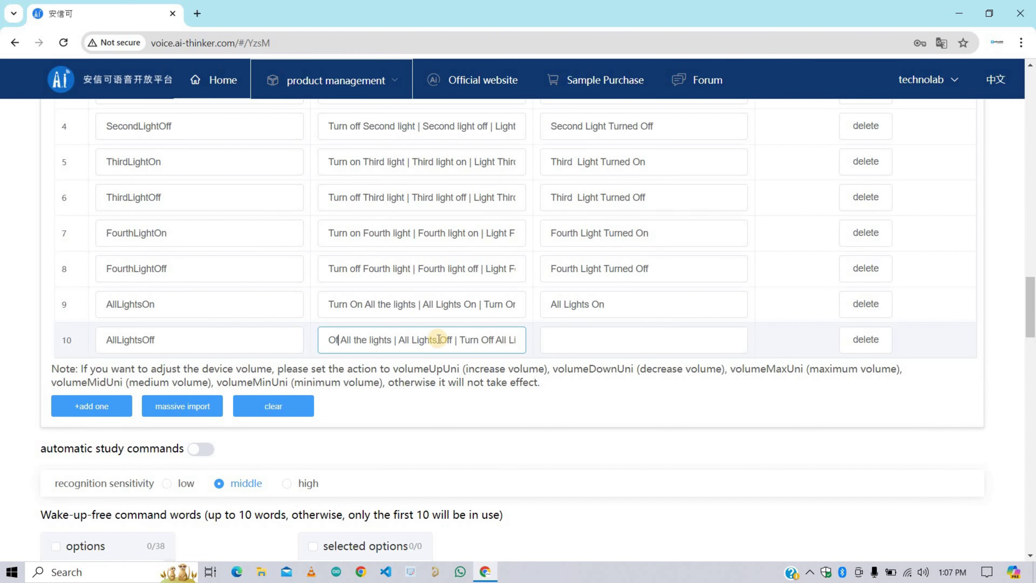
Step: Copy the 'All Lights On' reply into row 10 and edit its ending
{"action": "left_click", "coordinate": [659, 304]}
{"action": "key", "text": "ctrl+a"}
{"action": "key", "text": "ctrl+c"}
{"action": "left_click", "coordinate": [661, 350]}
{"action": "key", "text": "ctrl+v"}
{"action": "key", "text": "BackSpace"}
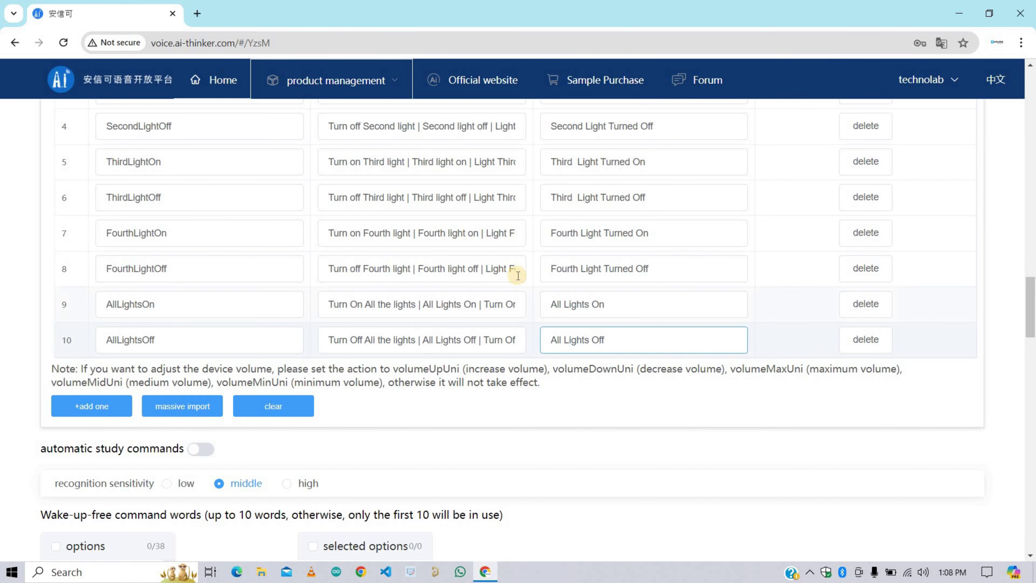
{"action": "left_click", "coordinate": [678, 414]}
{"action": "scroll", "coordinate": [158, 224], "scroll_direction": "up", "scroll_amount": 2}
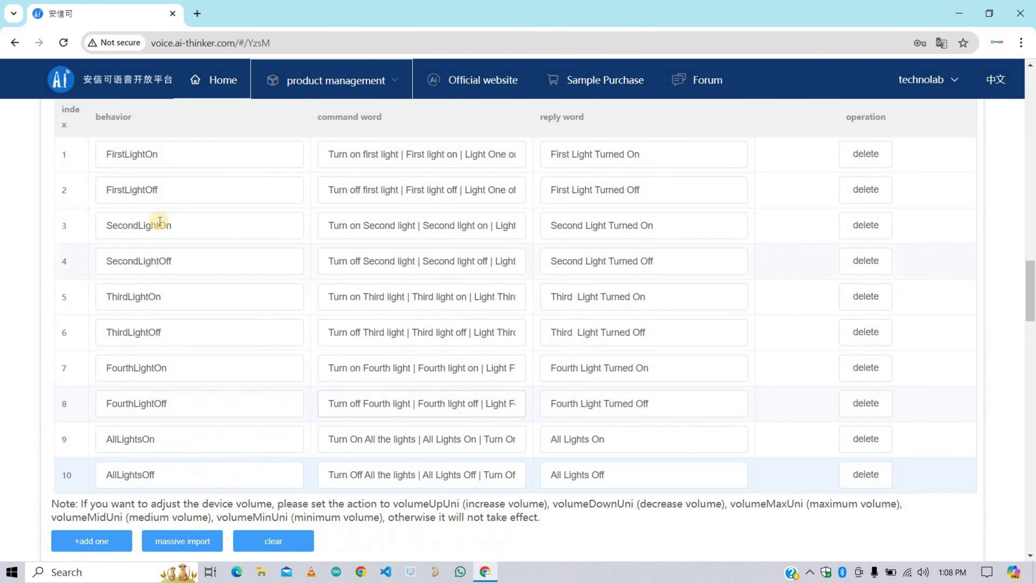
{"action": "scroll", "coordinate": [169, 208], "scroll_direction": "down", "scroll_amount": 2}
{"action": "scroll", "coordinate": [170, 245], "scroll_direction": "up", "scroll_amount": 2}
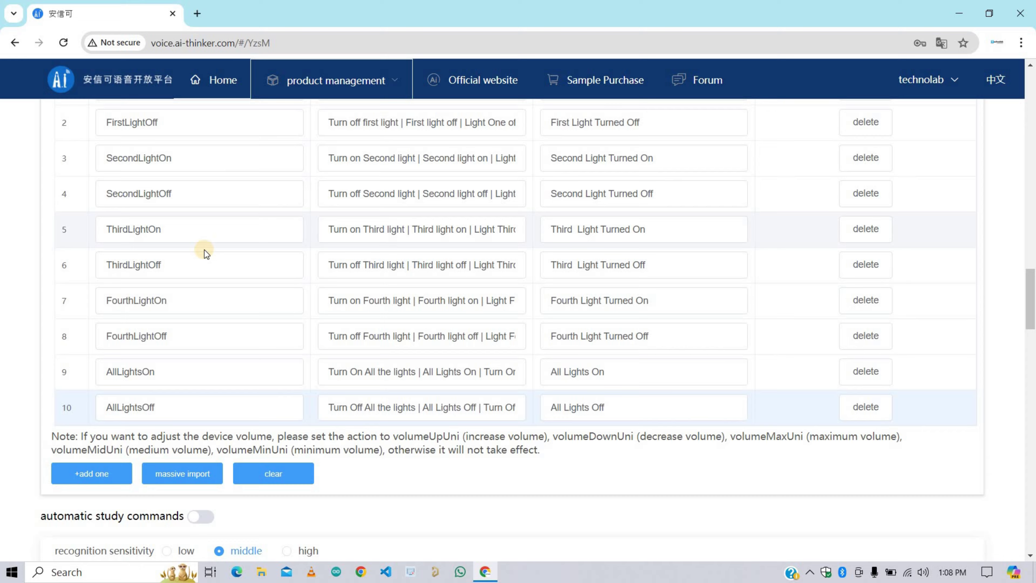
{"action": "scroll", "coordinate": [204, 249], "scroll_direction": "down", "scroll_amount": 3}
{"action": "left_click", "coordinate": [87, 339]}
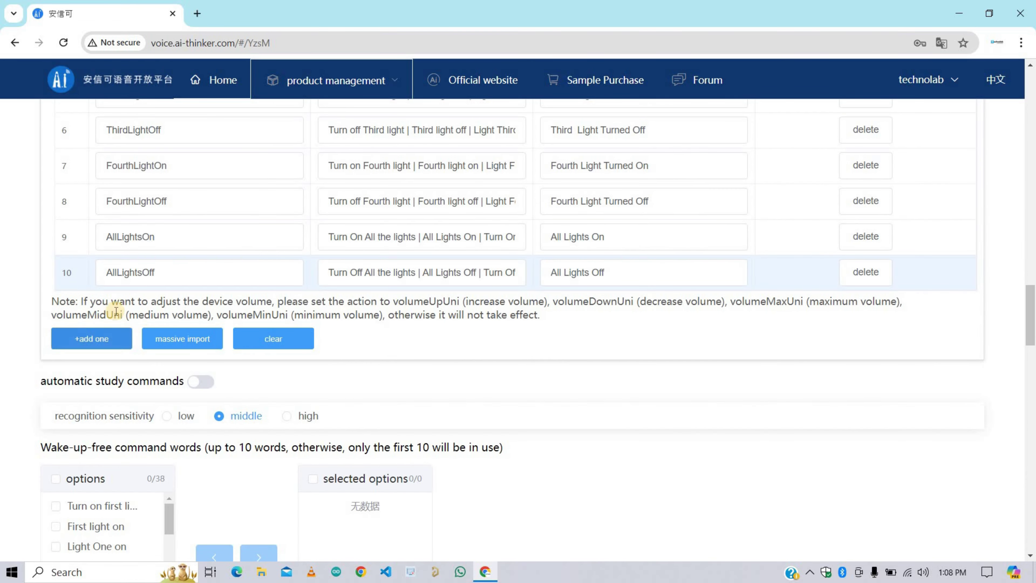
Step: Add row 11 as FanOn with command words 'Turn On Fan | Turn On the Fan | Fan'
{"action": "left_click", "coordinate": [200, 282]}
{"action": "type", "text": "FanOn"}
{"action": "left_click", "coordinate": [353, 276]}
{"action": "type", "text": "Tu"}
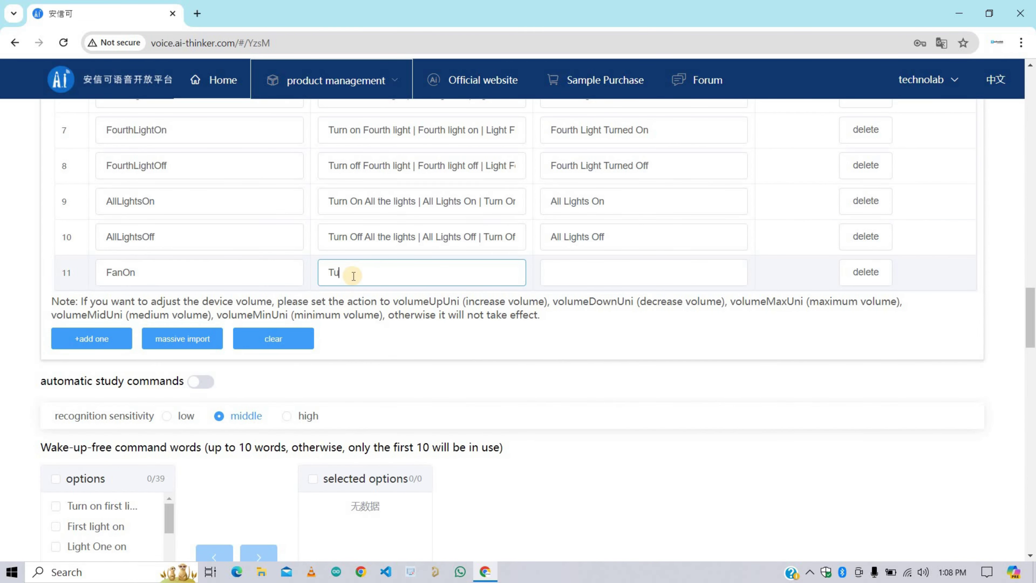
{"action": "type", "text": "rn On Fan | Turn On the"}
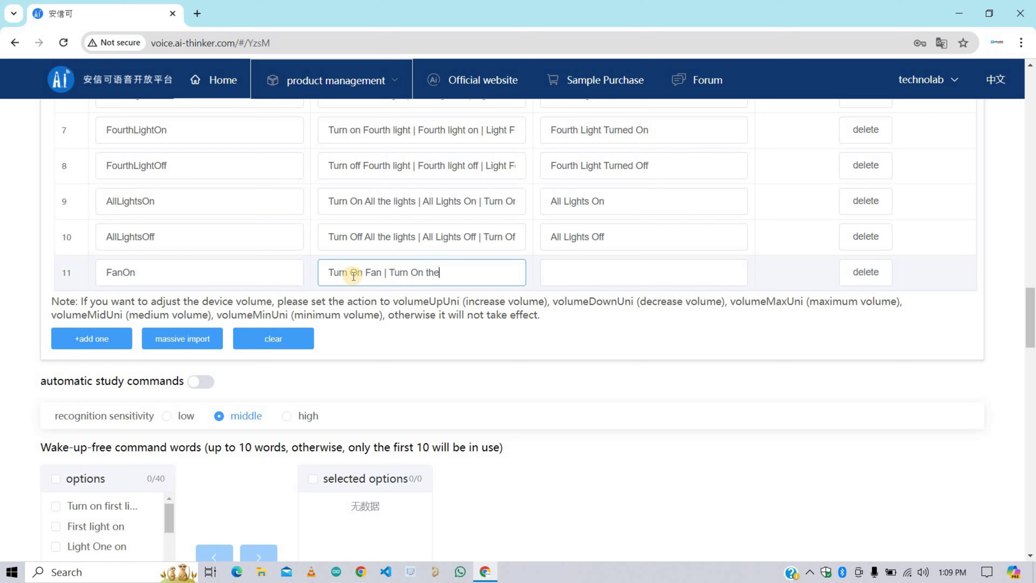
{"action": "type", "text": " Fan | Fan On"}
{"action": "left_click", "coordinate": [580, 269]}
{"action": "type", "text": "Turning On Fan"}
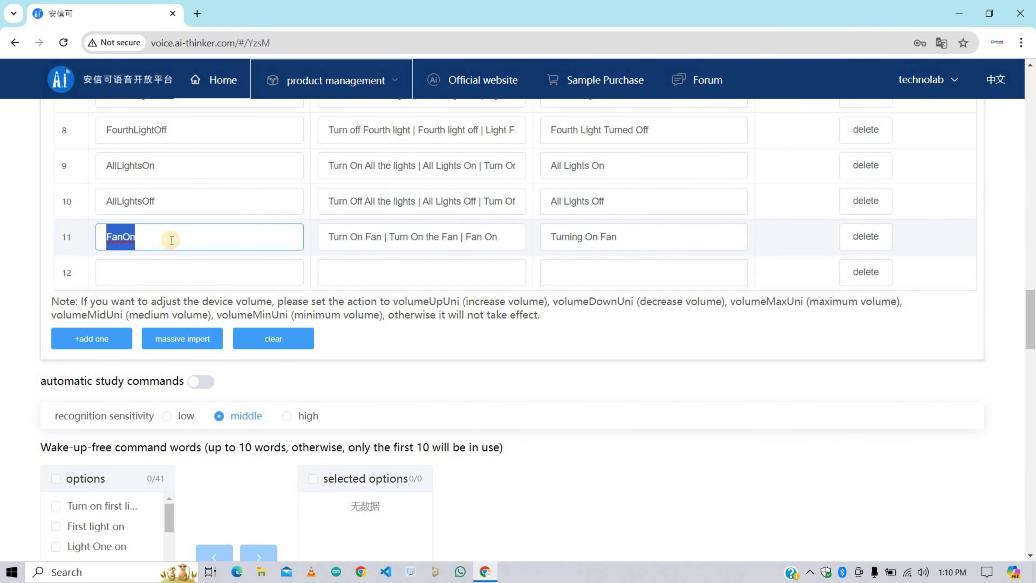
Step: Add row 12 as FanOff, with row 11's words changed to Off and reply 'Turning Off Fan'
{"action": "left_click", "coordinate": [402, 232]}
{"action": "left_click", "coordinate": [370, 272]}
{"action": "key", "text": "ctrl+v"}
{"action": "key", "text": "BackSpace"}
{"action": "type", "text": "ff"}
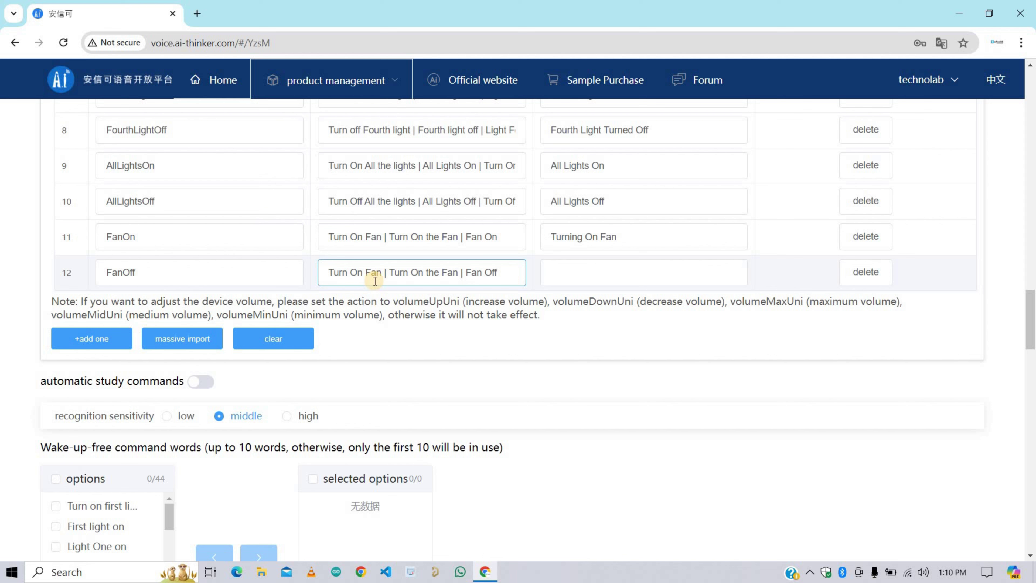
{"action": "type", "text": "ffff"}
{"action": "left_click", "coordinate": [628, 267]}
{"action": "type", "text": "Turning Off Fan"}
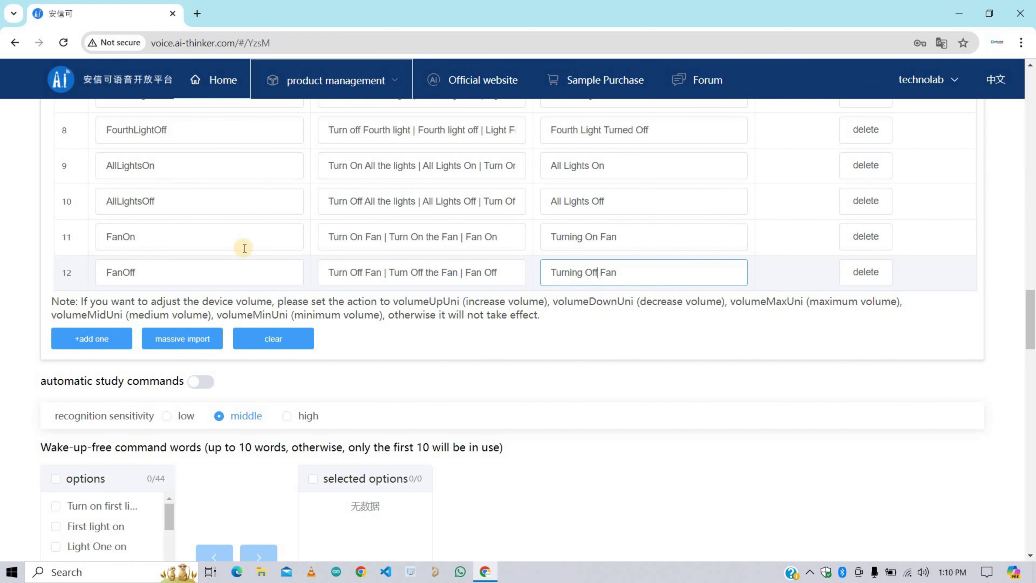
Step: Start row 13 with command words beginning 'Fan S' and move to its reply
{"action": "key", "text": "Return"}
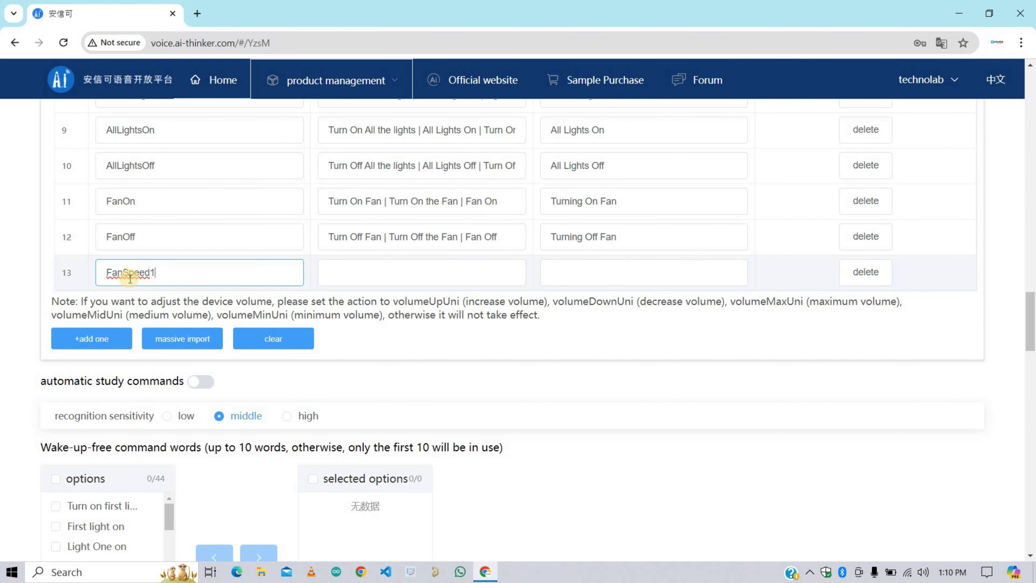
{"action": "left_click", "coordinate": [350, 275]}
{"action": "type", "text": "Fan Speed One | Fan Speed Minimum"}
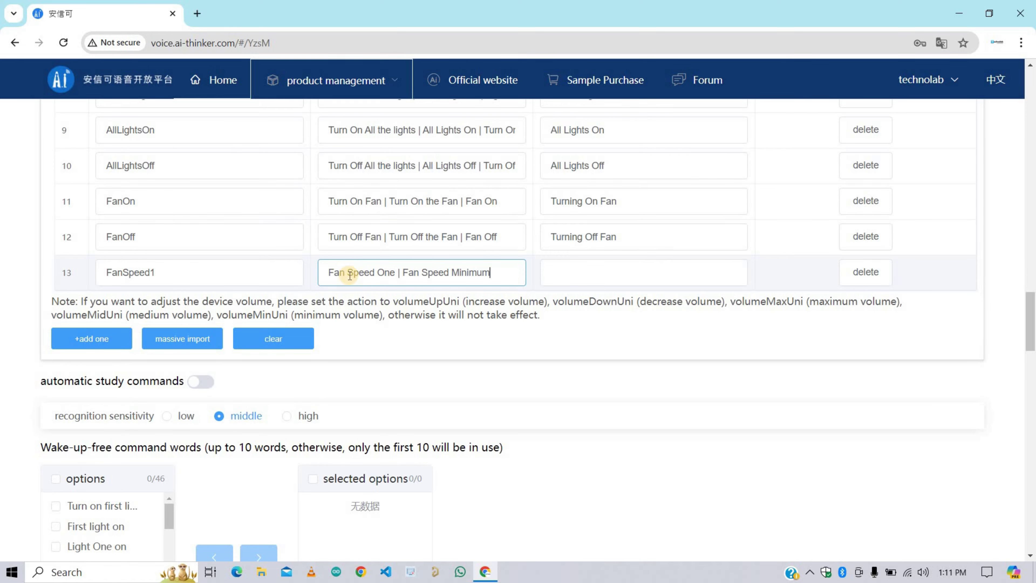
{"action": "left_click", "coordinate": [557, 274]}
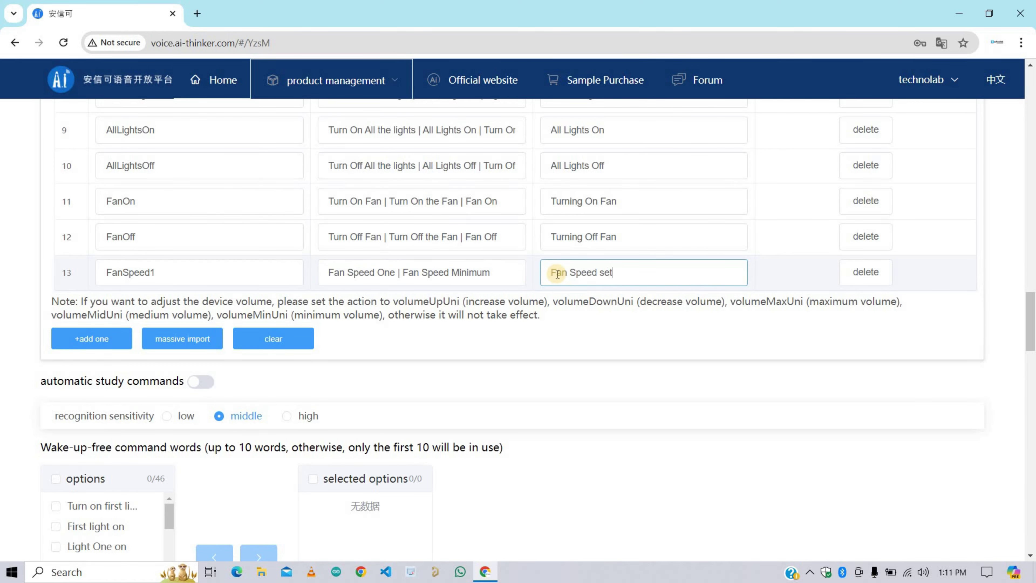
Step: Add row 14 as FanSpeed2 with command words 'Fan Speed Two' and a matching reply
{"action": "left_click", "coordinate": [92, 338]}
{"action": "type", "text": "FanSpeed1"}
{"action": "key", "text": "BackSpace"}
{"action": "type", "text": "2"}
{"action": "triple_click", "coordinate": [408, 236]}
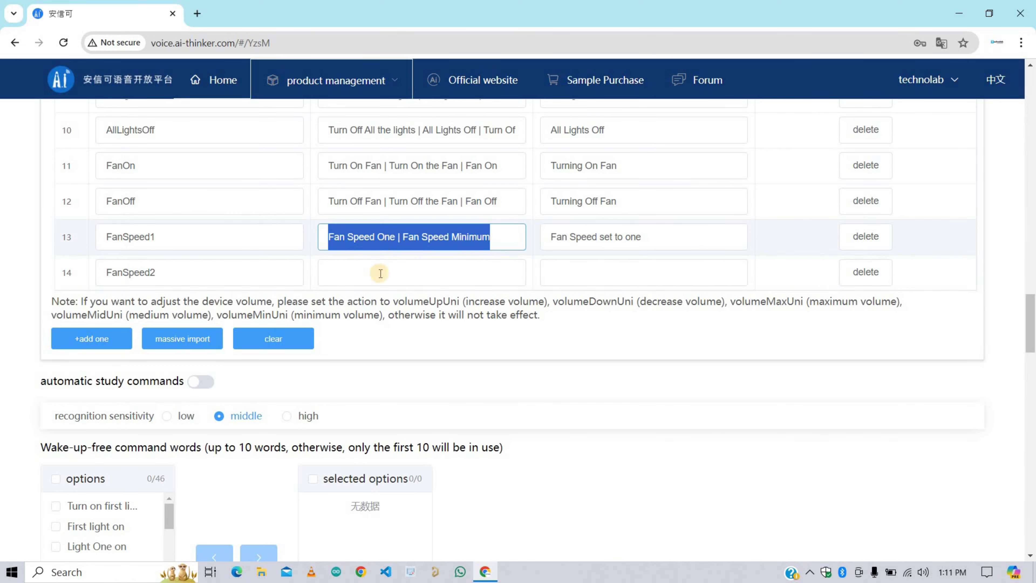
{"action": "left_click", "coordinate": [407, 273]}
{"action": "type", "text": "Fan Speed One"}
{"action": "left_click", "coordinate": [631, 266]}
{"action": "key", "text": "ctrl+v"}
{"action": "type", "text": "Two"}
{"action": "double_click", "coordinate": [404, 273]}
{"action": "type", "text": "Two"}
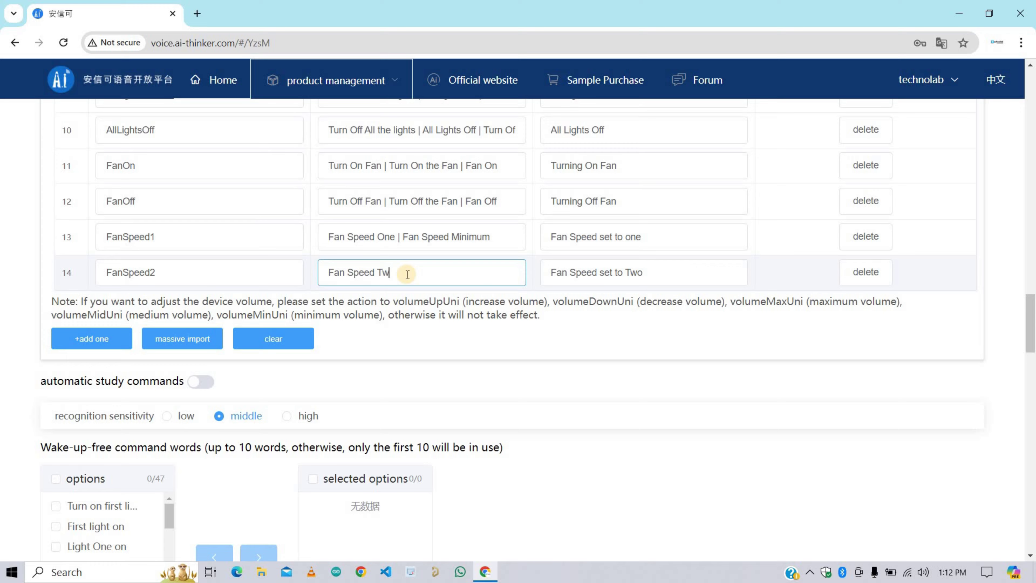
Step: Add row 15 as FanSpeed3 with command words 'Fan Speed Three' and a reply ending 'Three'
{"action": "left_click", "coordinate": [92, 339]}
{"action": "type", "text": "FanSpeed3"}
{"action": "scroll", "coordinate": [169, 366], "scroll_direction": "up", "scroll_amount": 2}
{"action": "left_click", "coordinate": [415, 374]}
{"action": "type", "text": "Fan Speed Three"}
{"action": "triple_click", "coordinate": [647, 336]}
{"action": "key", "text": "ctrl+c"}
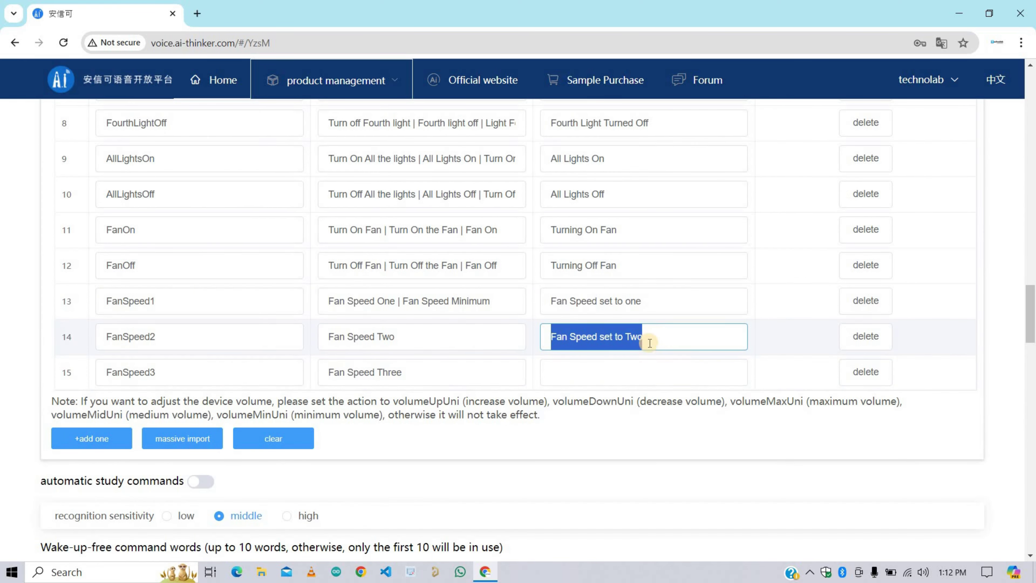
{"action": "left_click", "coordinate": [643, 372]}
{"action": "key", "text": "ctrl+v"}
{"action": "key", "text": "BackSpace"}
{"action": "key", "text": "BackSpace"}
{"action": "key", "text": "BackSpace"}
{"action": "type", "text": "Three"}
Step: Add row 16 as FanSpeed4, pasting row 15's command words, adding 'Full Speed', and starting its reply
{"action": "left_click", "coordinate": [91, 438]}
{"action": "type", "text": "FanSpeed4"}
{"action": "triple_click", "coordinate": [369, 337]}
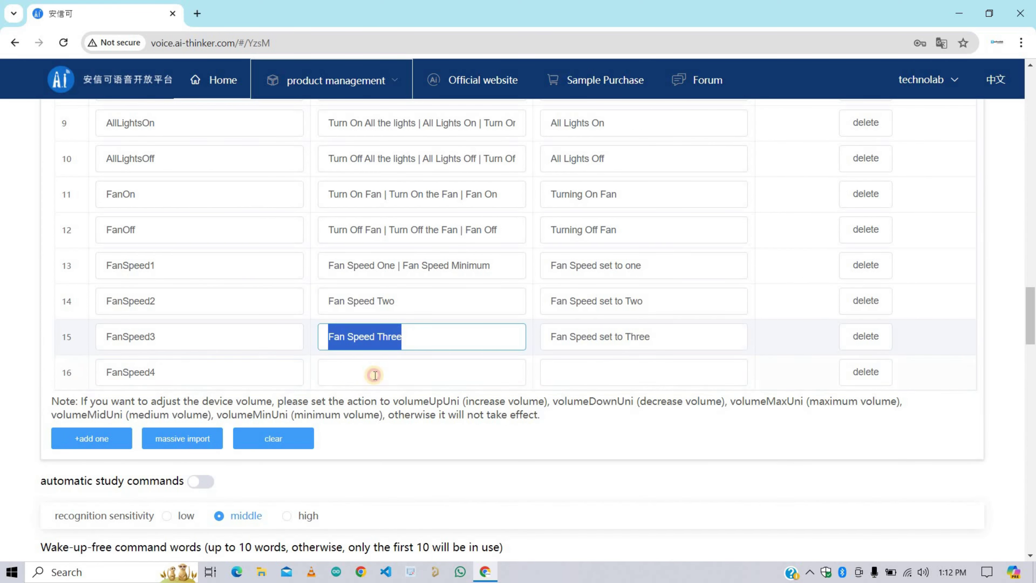
{"action": "key", "text": "ctrl+c"}
{"action": "left_click", "coordinate": [375, 372]}
{"action": "key", "text": "ctrl+v"}
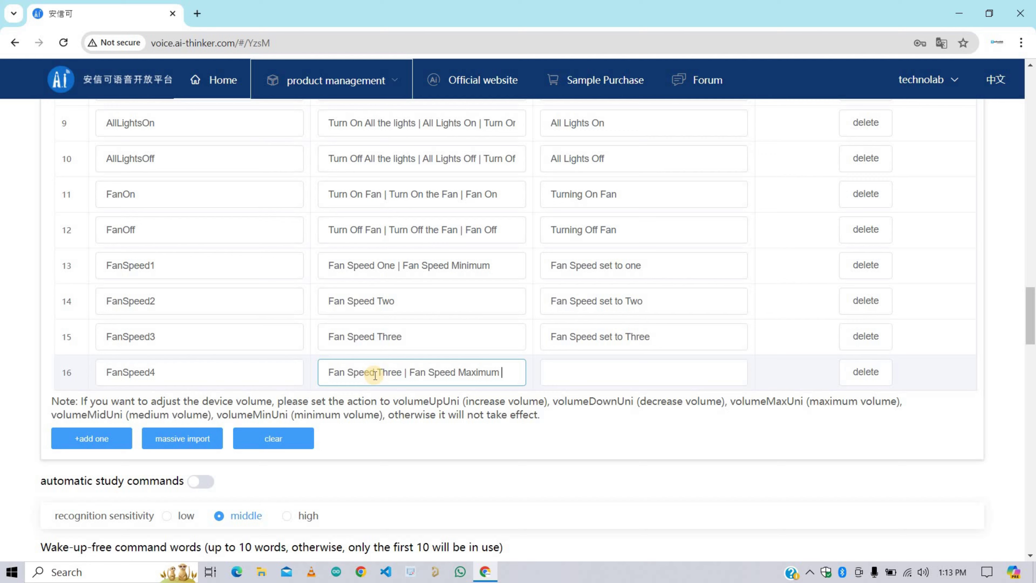
{"action": "type", "text": "ull Speed Fan"}
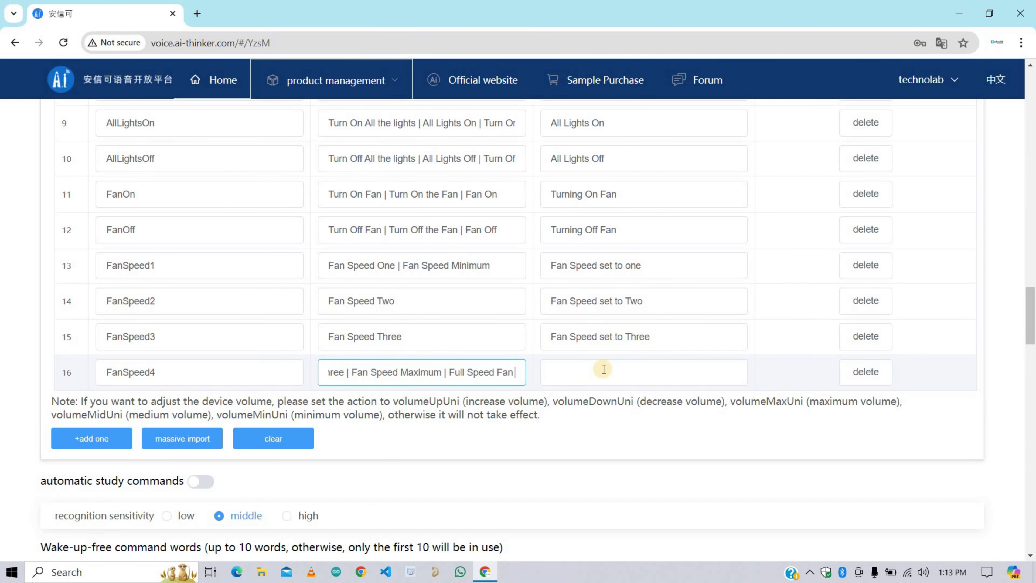
{"action": "left_click", "coordinate": [593, 372]}
{"action": "type", "text": "Fan Speed is Maximum"}
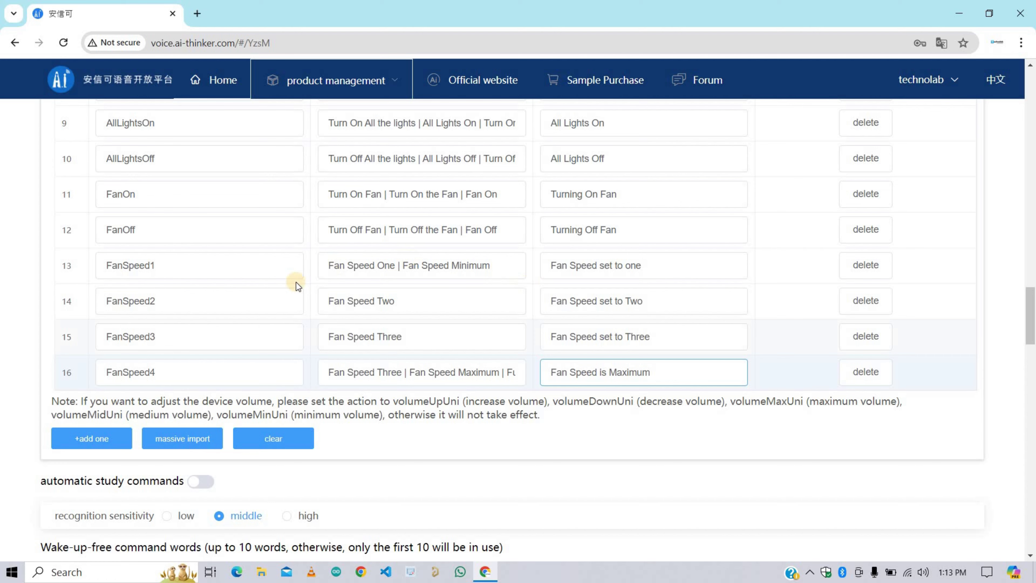
{"action": "scroll", "coordinate": [248, 371], "scroll_direction": "up", "scroll_amount": 8}
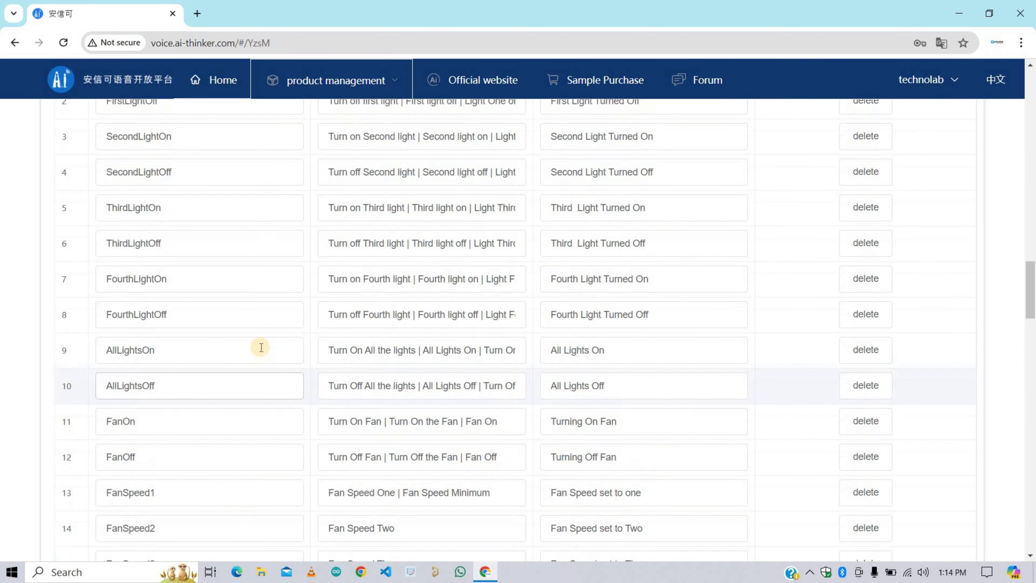
{"action": "scroll", "coordinate": [261, 348], "scroll_direction": "down", "scroll_amount": 7}
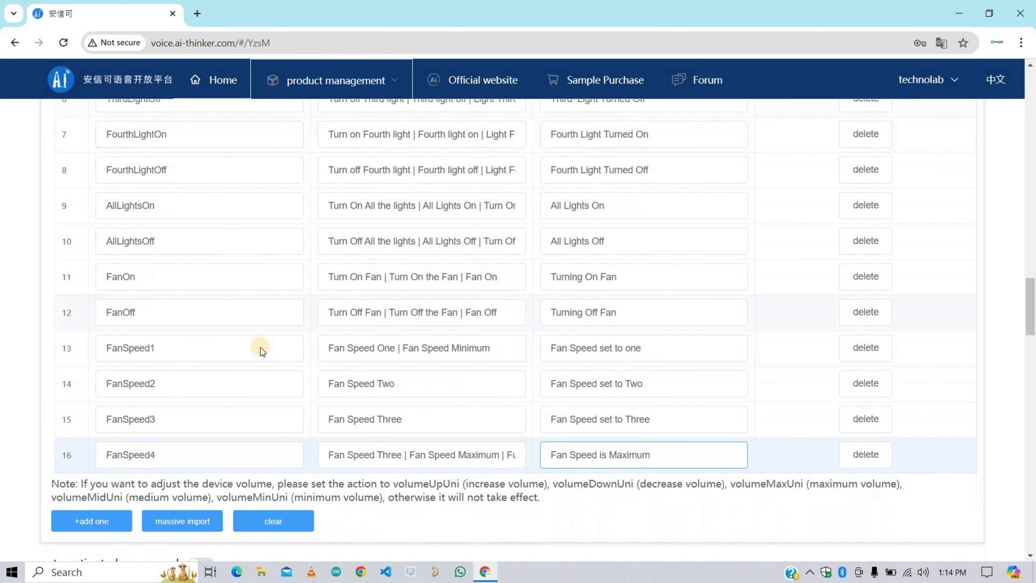
{"action": "scroll", "coordinate": [261, 347], "scroll_direction": "up", "scroll_amount": 7}
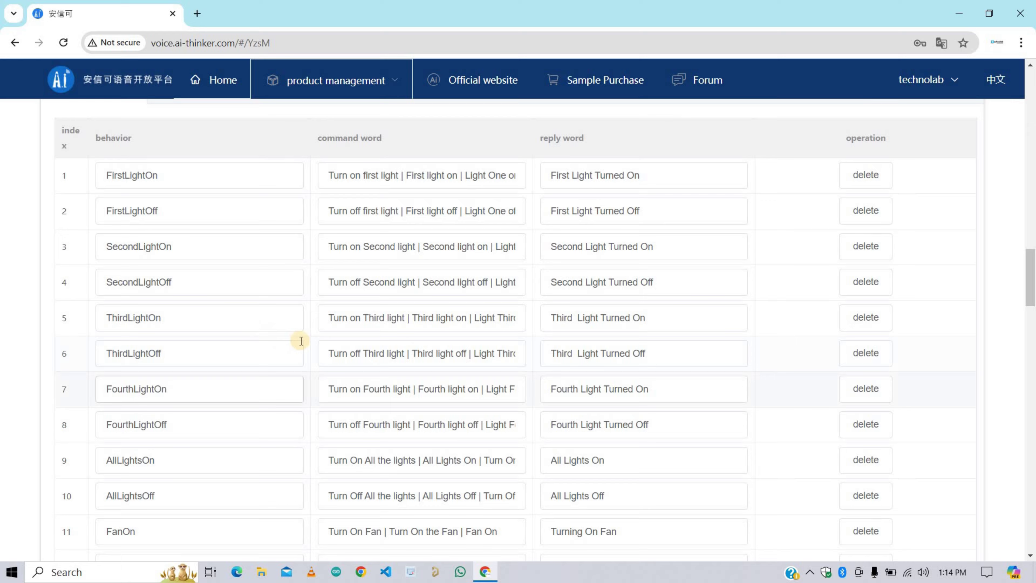
{"action": "scroll", "coordinate": [301, 341], "scroll_direction": "down", "scroll_amount": 5}
{"action": "scroll", "coordinate": [301, 341], "scroll_direction": "down", "scroll_amount": 4}
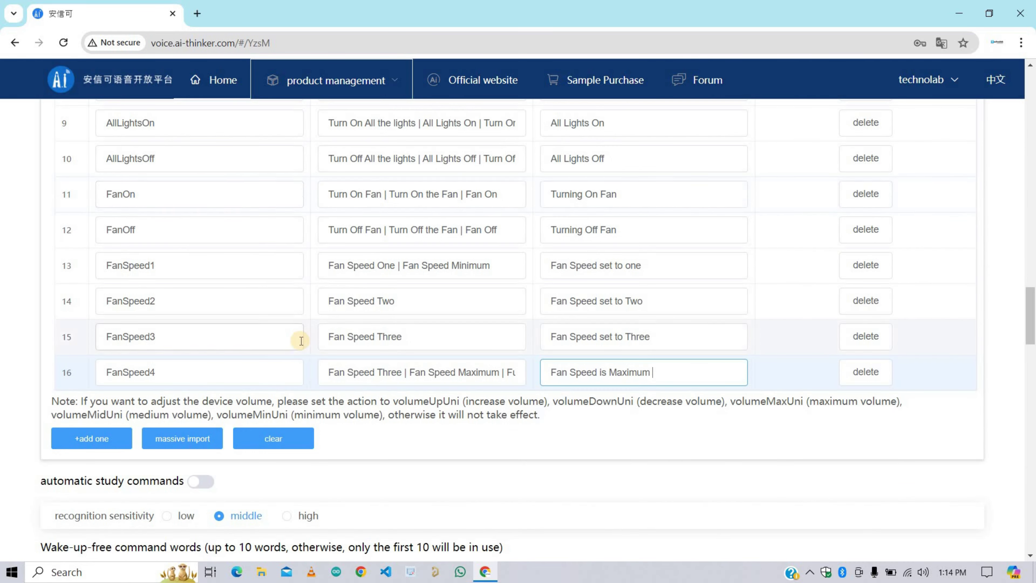
{"action": "scroll", "coordinate": [301, 341], "scroll_direction": "up", "scroll_amount": 9}
{"action": "scroll", "coordinate": [301, 340], "scroll_direction": "up", "scroll_amount": 3}
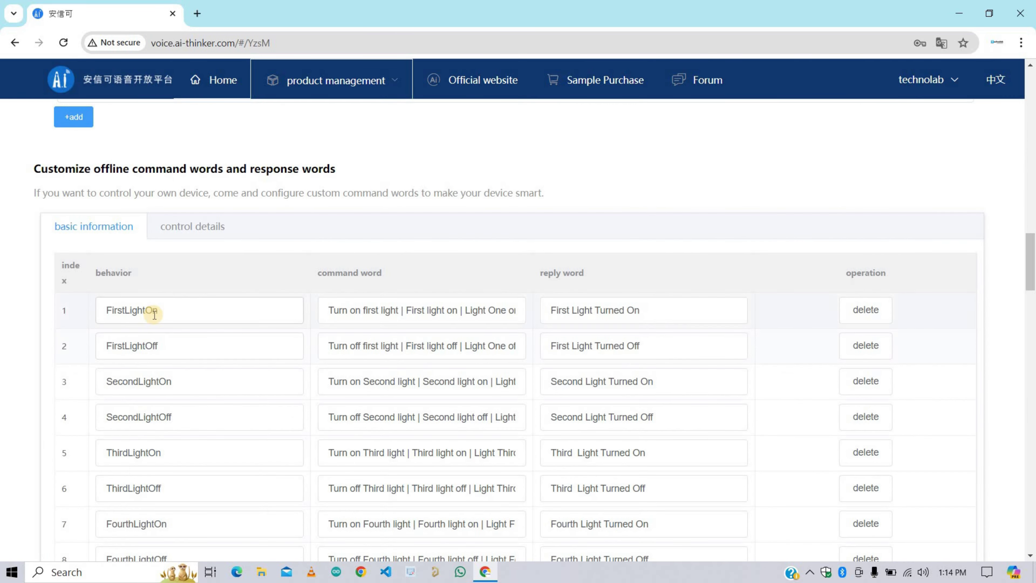
{"action": "left_click", "coordinate": [346, 311]}
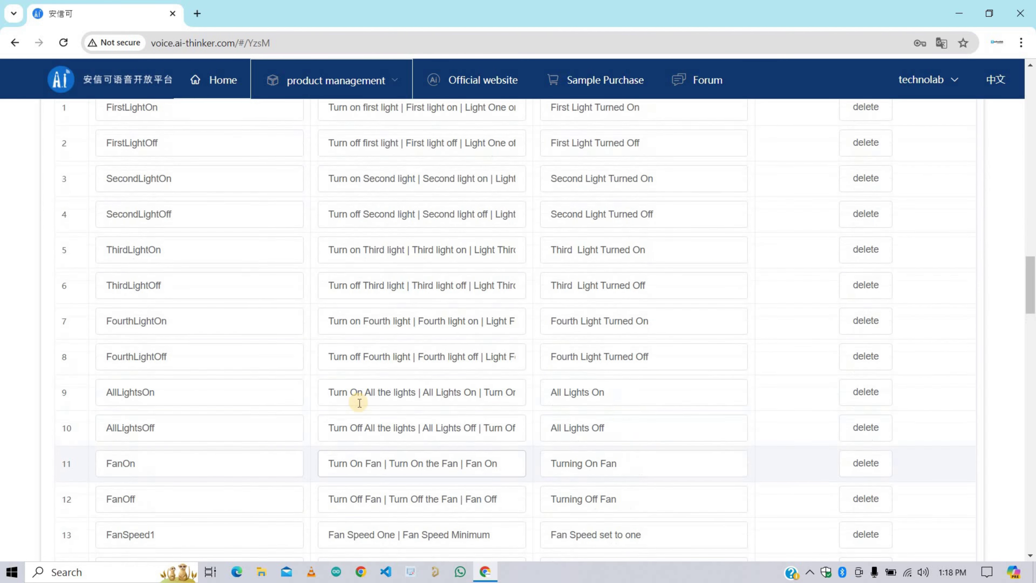
{"action": "scroll", "coordinate": [355, 398], "scroll_direction": "down", "scroll_amount": 3}
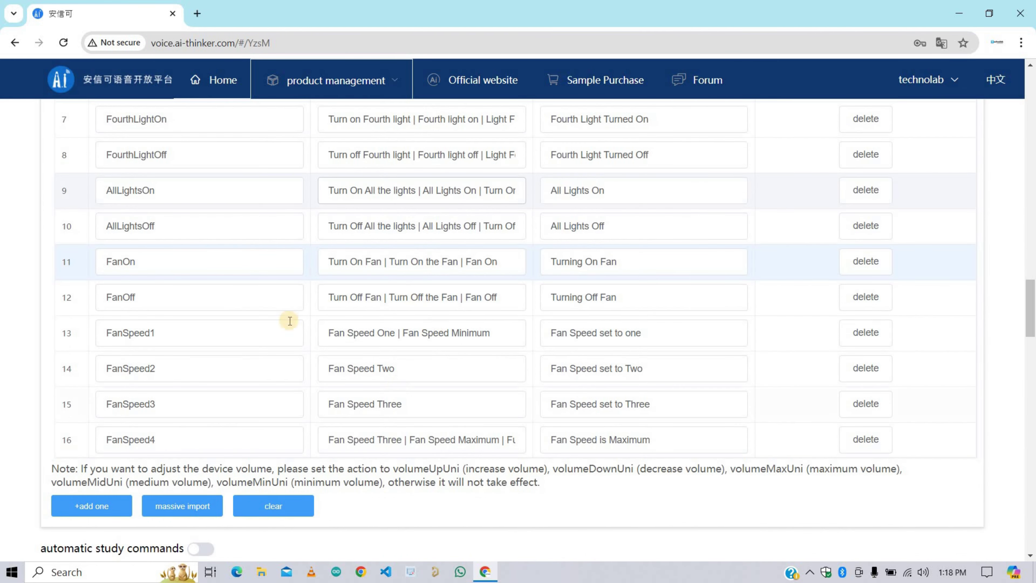
{"action": "scroll", "coordinate": [307, 319], "scroll_direction": "up", "scroll_amount": 2}
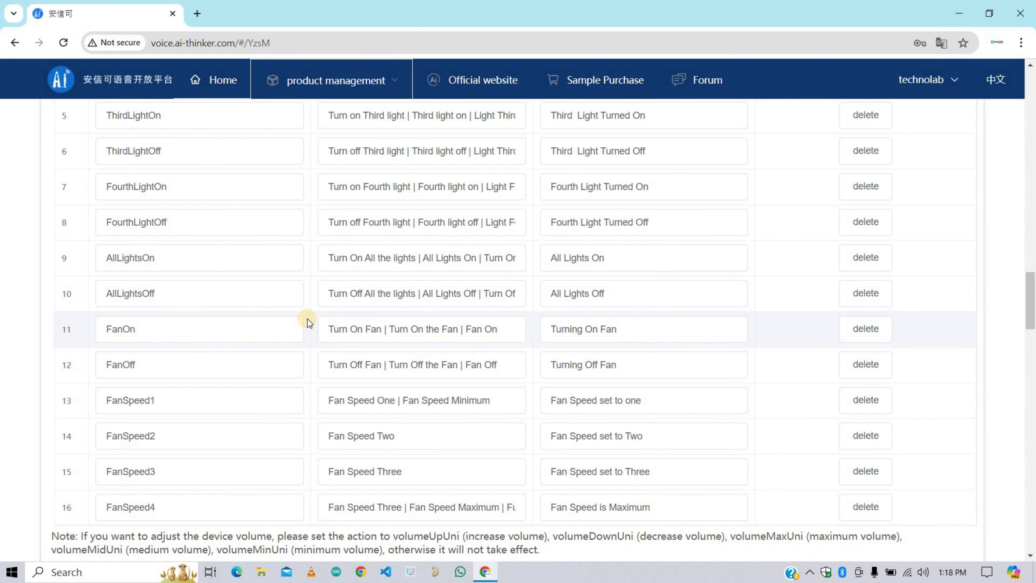
{"action": "scroll", "coordinate": [308, 320], "scroll_direction": "up", "scroll_amount": 3}
{"action": "scroll", "coordinate": [307, 319], "scroll_direction": "down", "scroll_amount": 5}
{"action": "scroll", "coordinate": [308, 319], "scroll_direction": "up", "scroll_amount": 2}
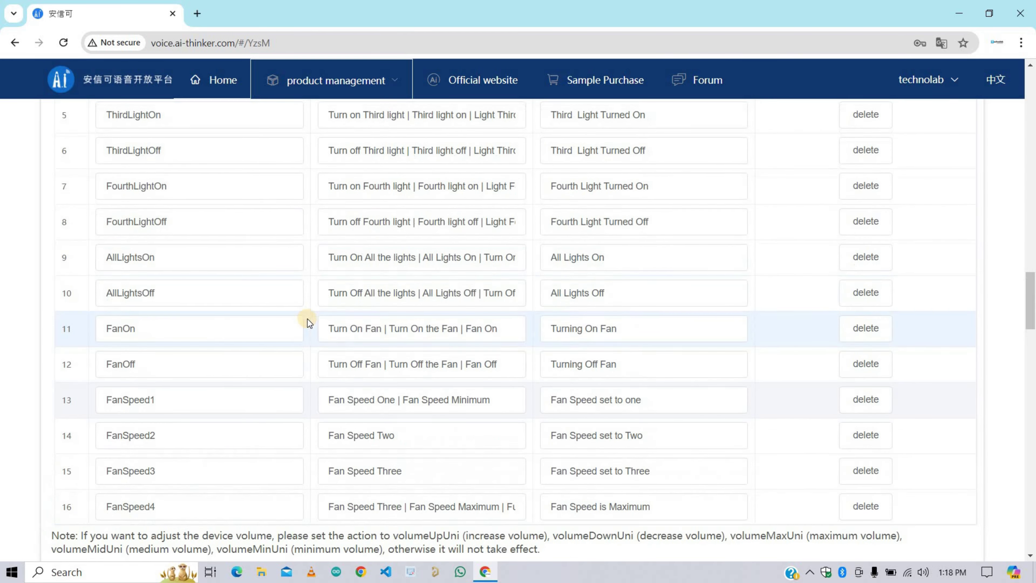
{"action": "scroll", "coordinate": [307, 320], "scroll_direction": "up", "scroll_amount": 5}
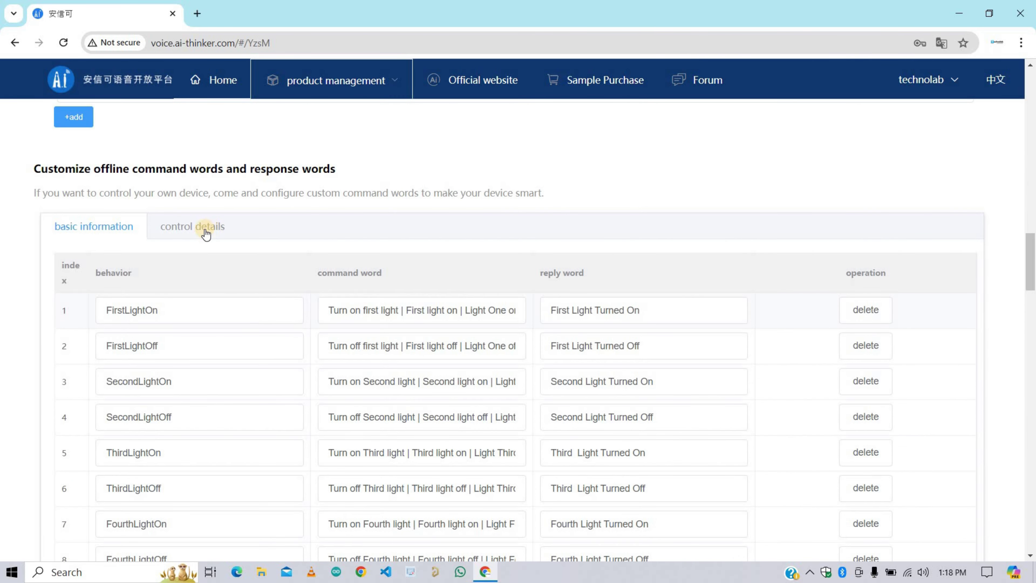
Step: Show the control details tab and scroll through each behavior's command words
{"action": "left_click", "coordinate": [191, 245]}
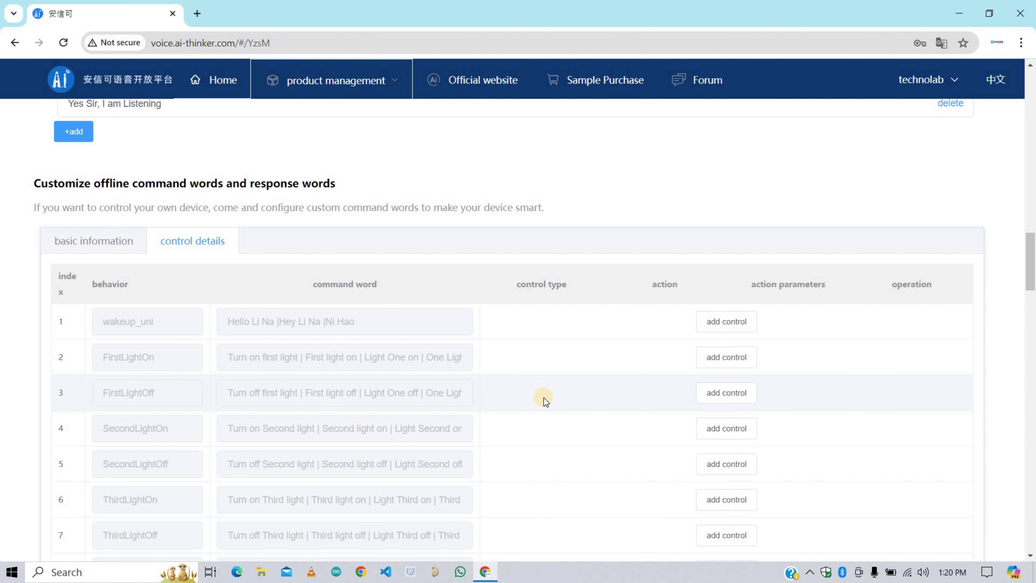
{"action": "scroll", "coordinate": [509, 381], "scroll_direction": "down", "scroll_amount": 5}
{"action": "scroll", "coordinate": [456, 319], "scroll_direction": "up", "scroll_amount": 4}
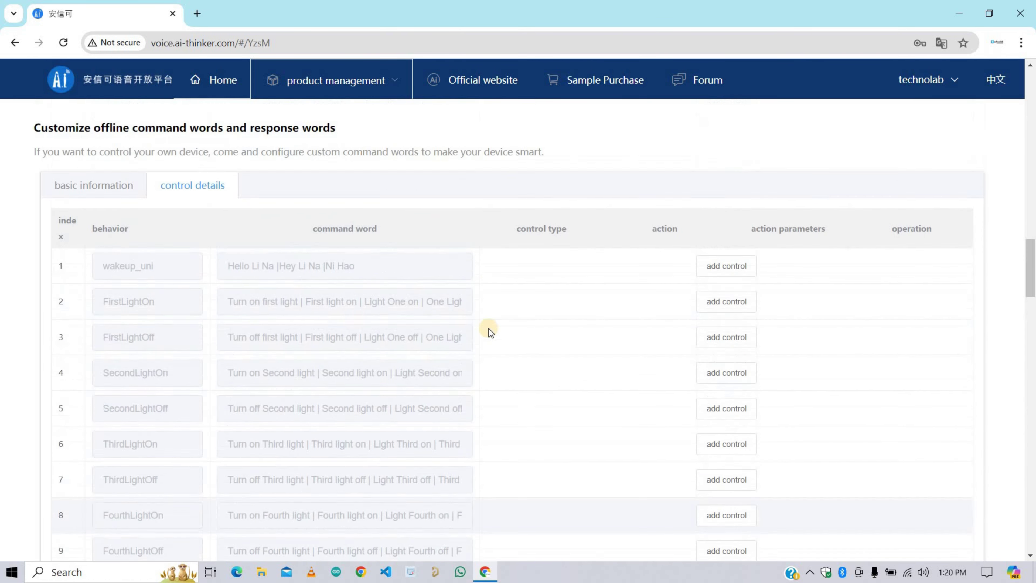
{"action": "scroll", "coordinate": [489, 331], "scroll_direction": "up", "scroll_amount": 1}
{"action": "scroll", "coordinate": [638, 329], "scroll_direction": "down", "scroll_amount": 3}
{"action": "scroll", "coordinate": [639, 323], "scroll_direction": "up", "scroll_amount": 2}
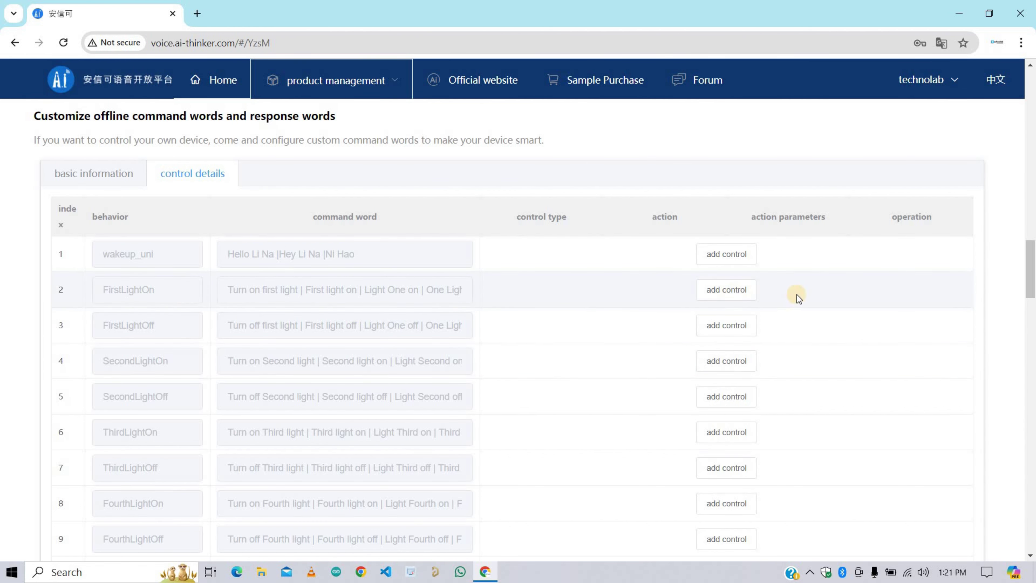
Step: Give FirstLightOn a GPIO_B0 settings control with high level trigger
{"action": "left_click", "coordinate": [718, 300]}
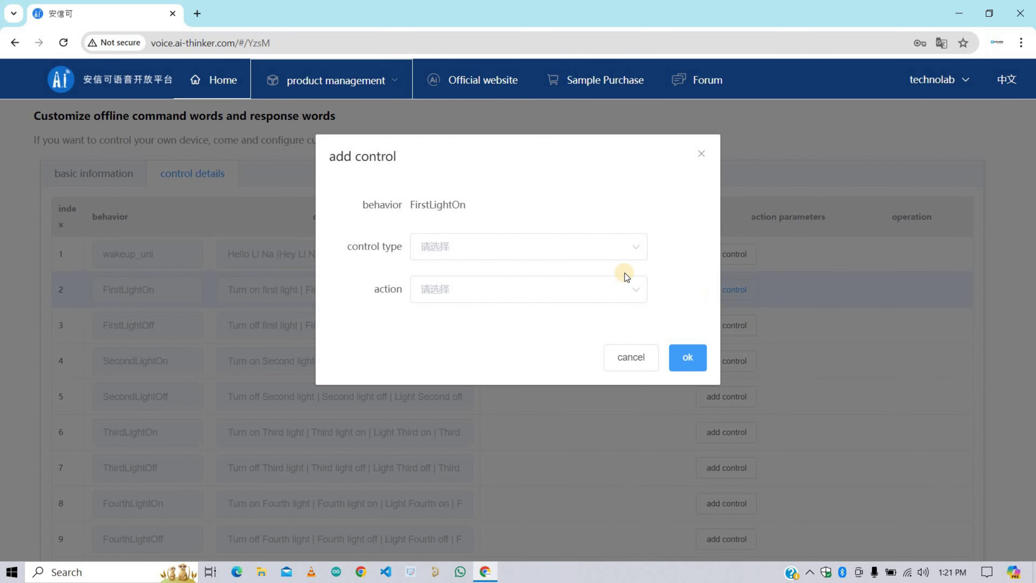
{"action": "left_click", "coordinate": [537, 247]}
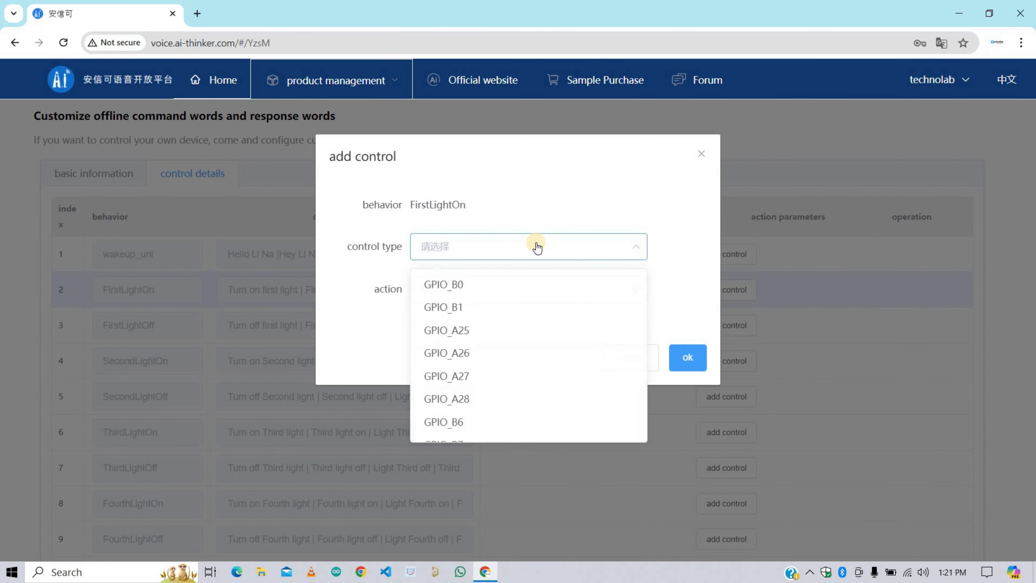
{"action": "left_click", "coordinate": [474, 287]}
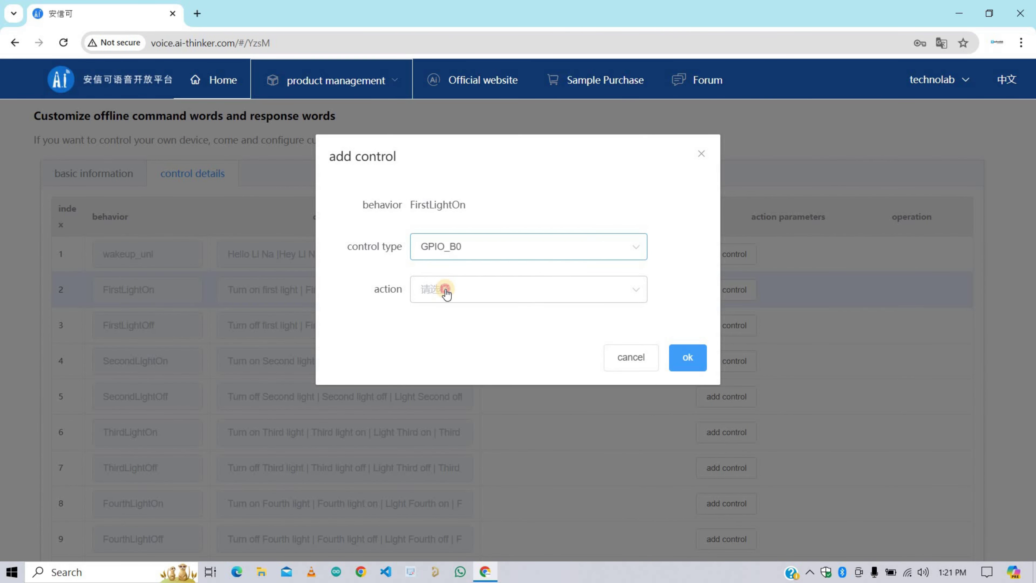
{"action": "left_click", "coordinate": [445, 291]}
{"action": "left_click", "coordinate": [449, 328]}
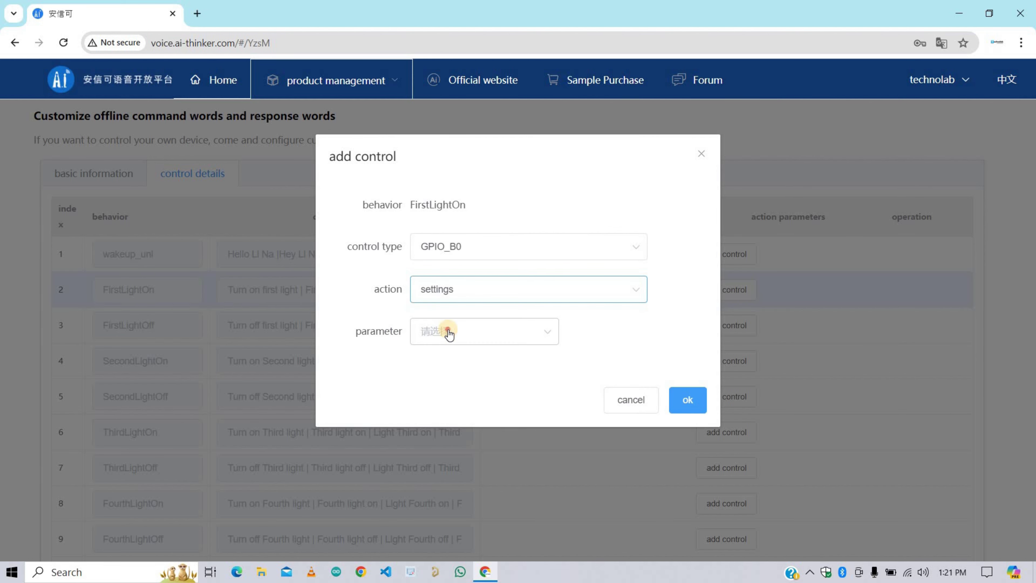
{"action": "left_click", "coordinate": [446, 331]}
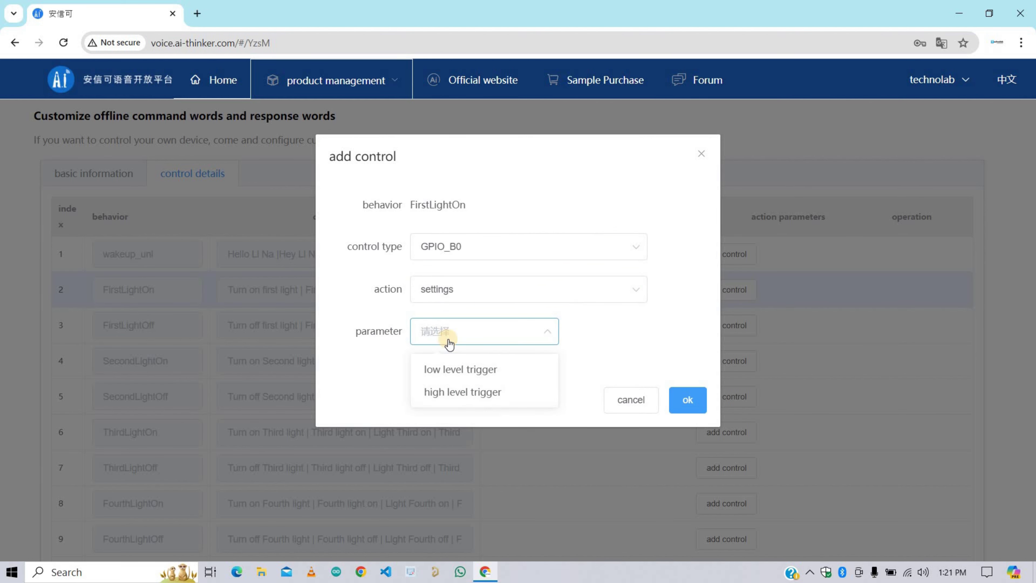
{"action": "left_click", "coordinate": [452, 393]}
{"action": "left_click", "coordinate": [687, 399]}
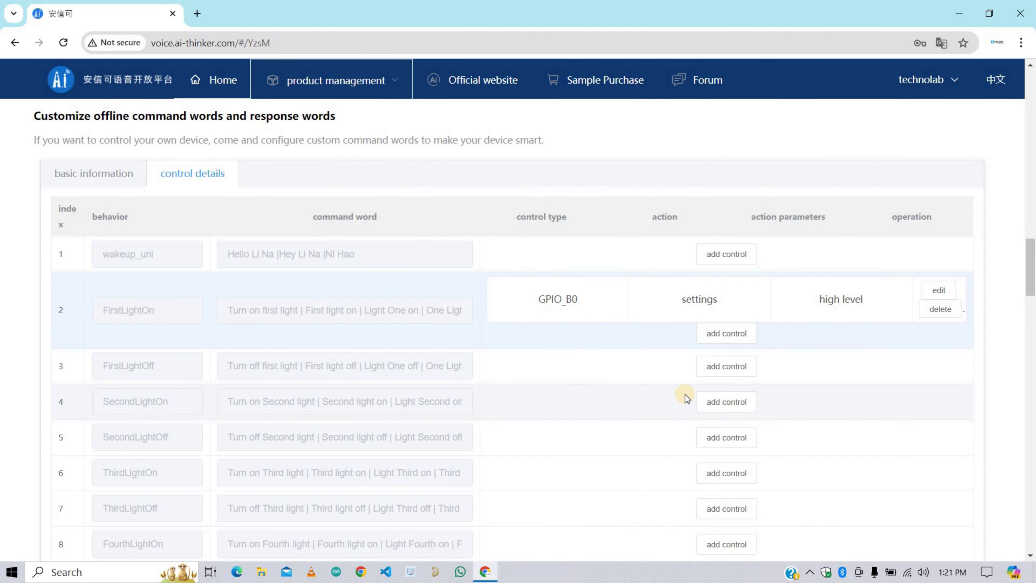
Step: Give FirstLightOff a GPIO_B0 settings control with low level trigger
{"action": "left_click", "coordinate": [726, 366]}
{"action": "left_click", "coordinate": [491, 253]}
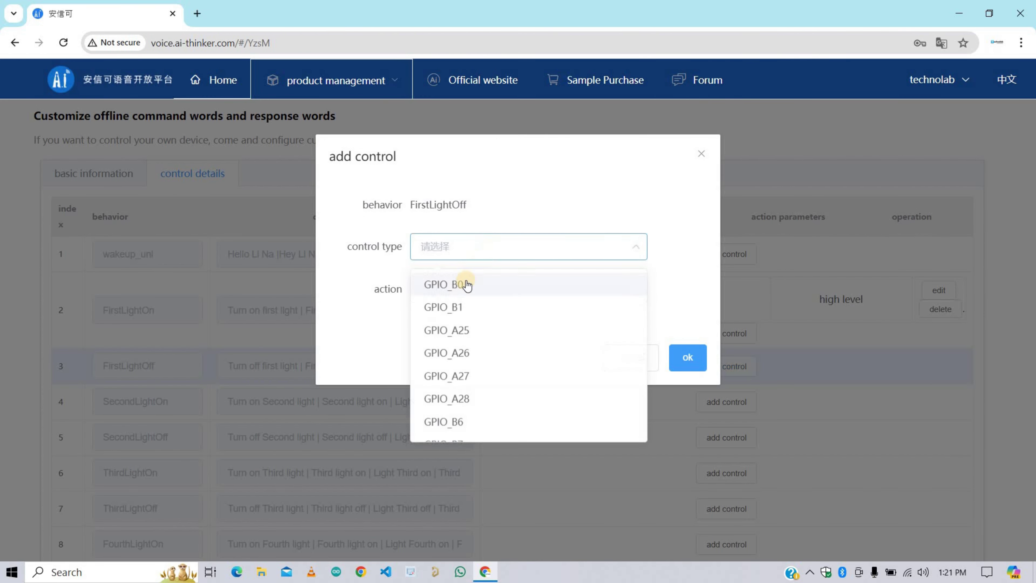
{"action": "left_click", "coordinate": [450, 291]}
{"action": "left_click", "coordinate": [449, 293]}
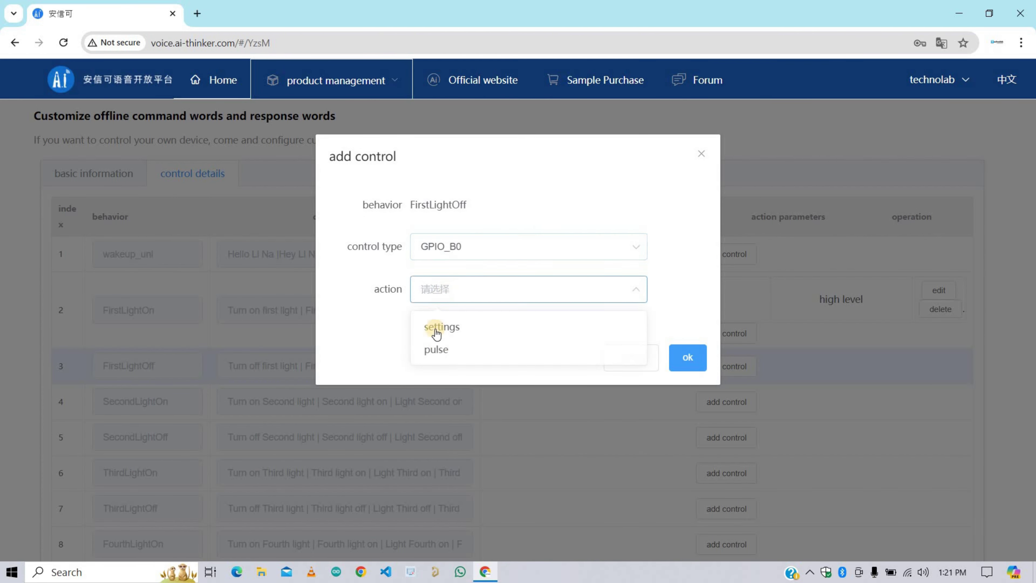
{"action": "left_click", "coordinate": [444, 327]}
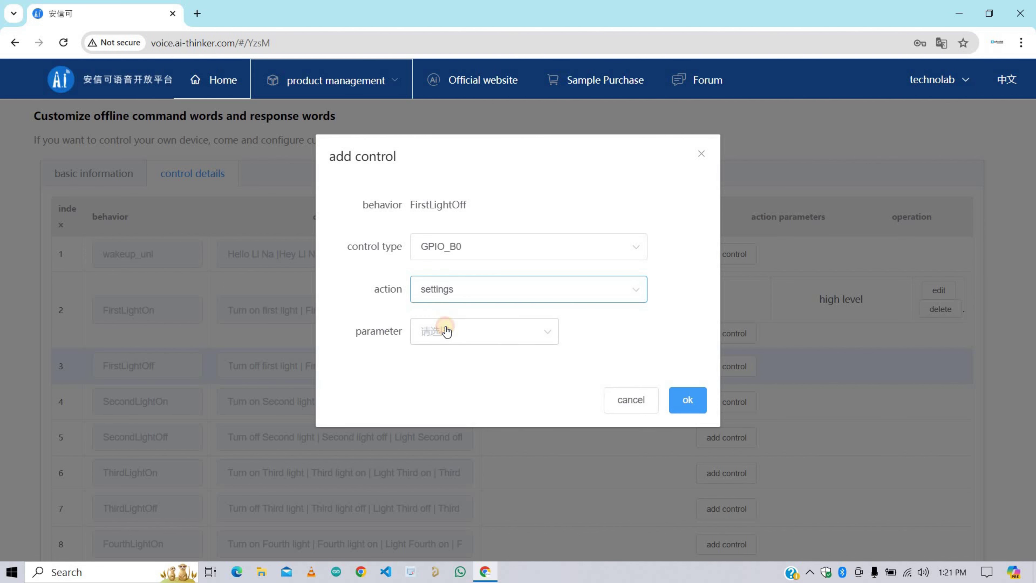
{"action": "left_click", "coordinate": [447, 332]}
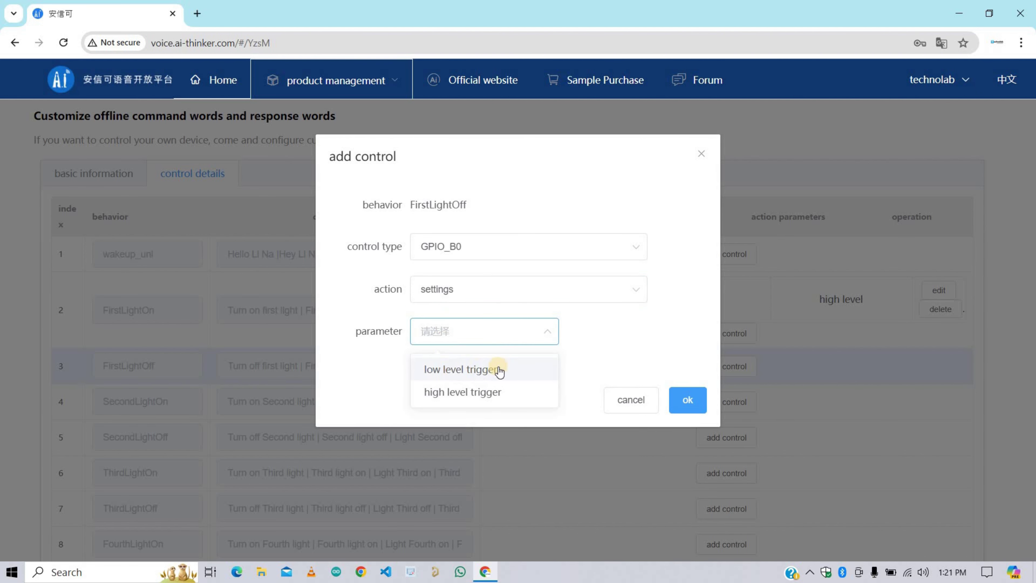
{"action": "left_click", "coordinate": [523, 371]}
{"action": "left_click", "coordinate": [688, 399]}
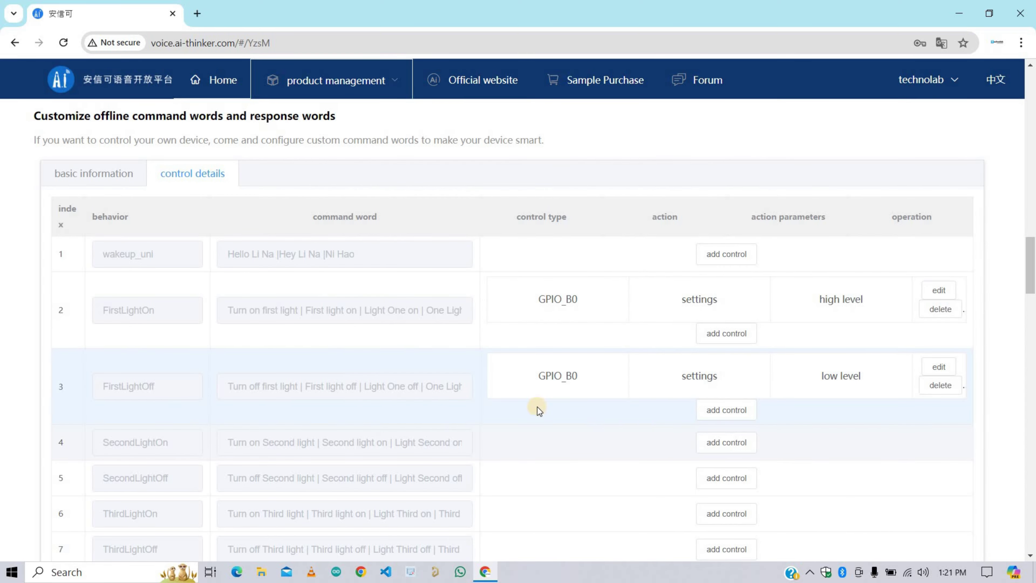
Step: Confirm SecondLightOn high and SecondLightOff low controls on GPIO_B1
{"action": "scroll", "coordinate": [165, 371], "scroll_direction": "down", "scroll_amount": 1}
{"action": "left_click", "coordinate": [726, 375]}
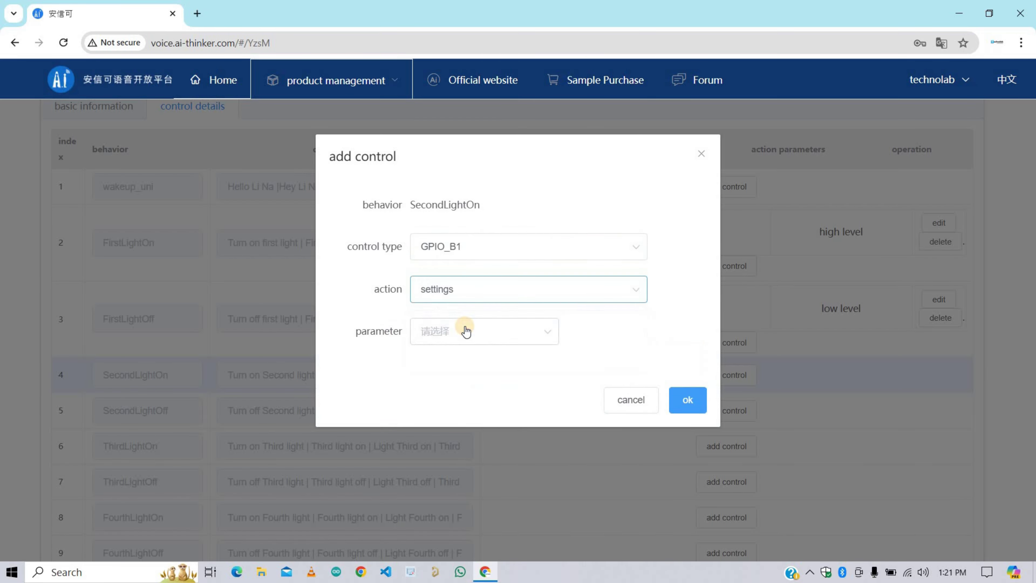
{"action": "left_click", "coordinate": [529, 246]}
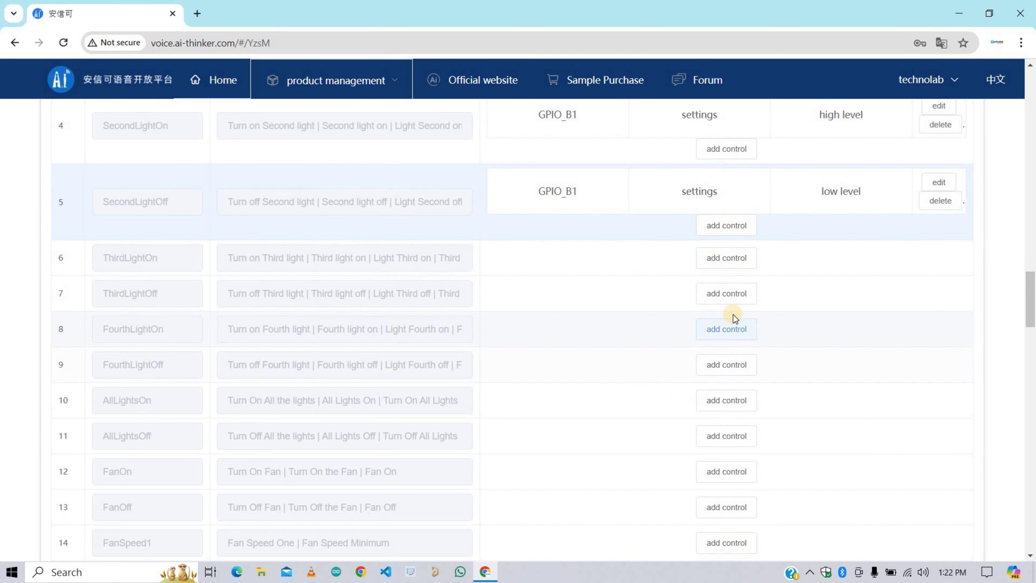
{"action": "left_click", "coordinate": [726, 258]}
Step: Set ThirdLightOn to GPIO_B2 high level and ThirdLightOff to GPIO_B2 low level
{"action": "left_click", "coordinate": [529, 246]}
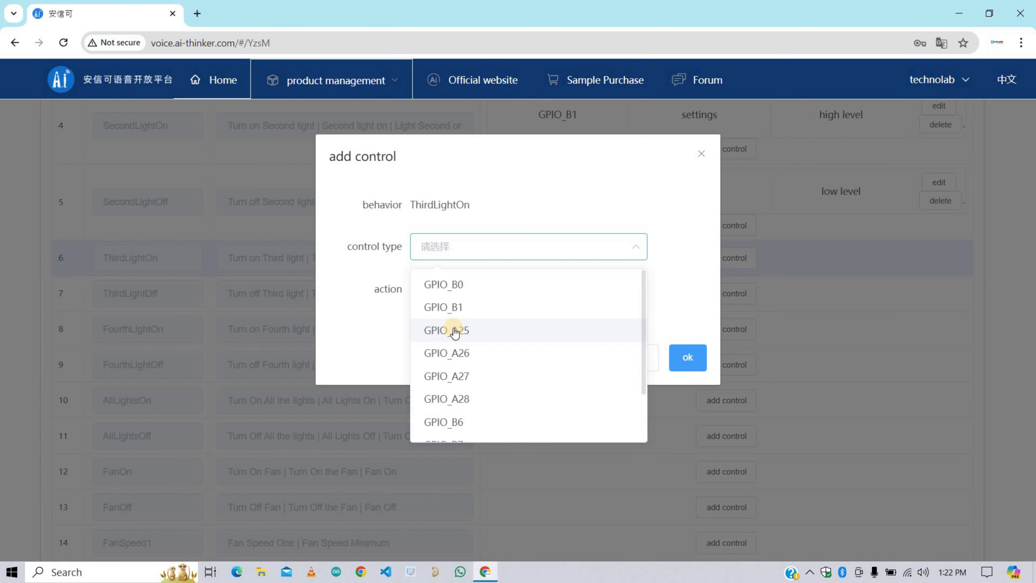
{"action": "scroll", "coordinate": [457, 367], "scroll_direction": "down", "scroll_amount": 2}
{"action": "left_click", "coordinate": [456, 404]}
{"action": "left_click", "coordinate": [526, 328]}
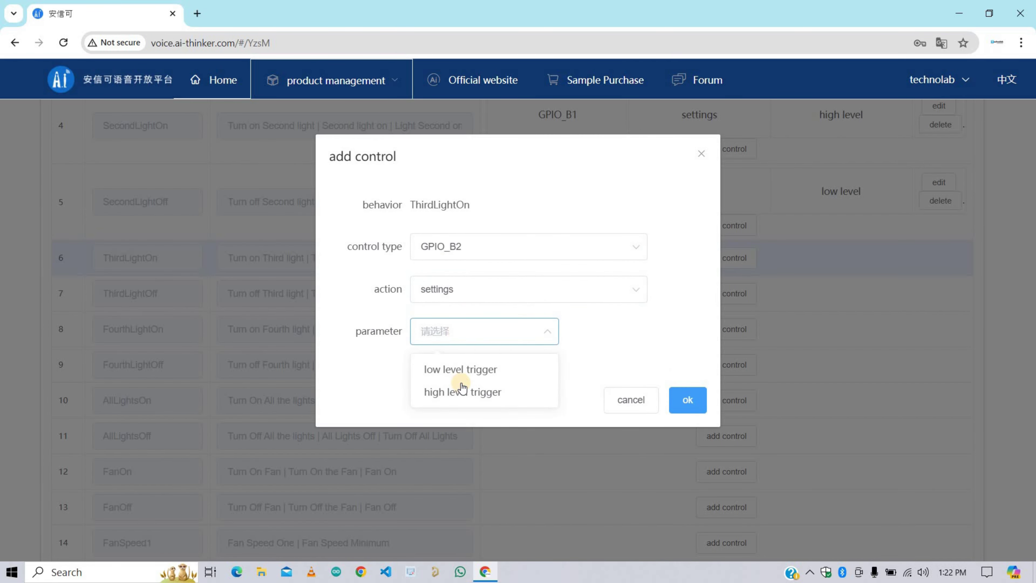
{"action": "left_click", "coordinate": [460, 391]}
{"action": "left_click", "coordinate": [687, 398]}
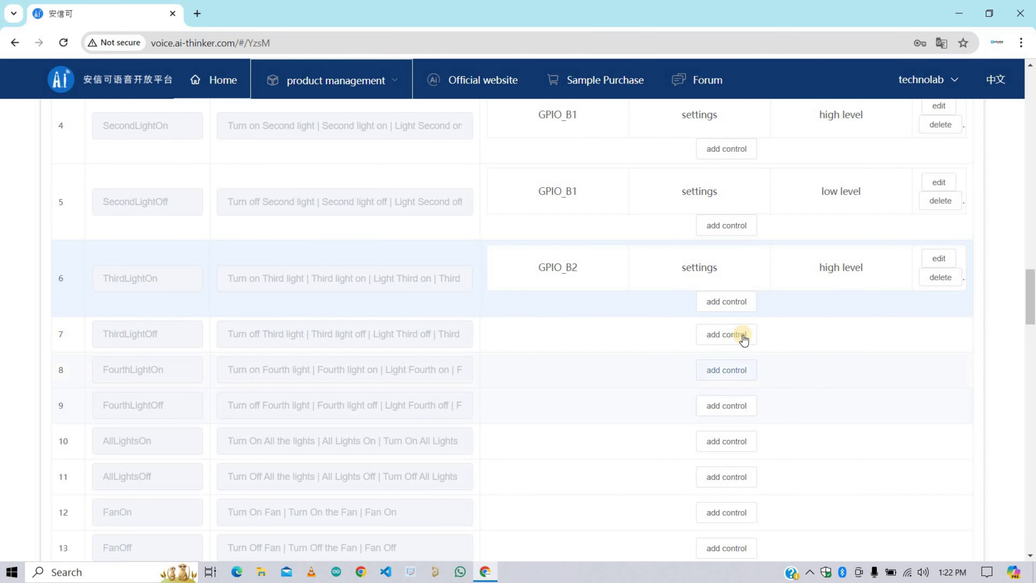
{"action": "left_click", "coordinate": [740, 333]}
{"action": "left_click", "coordinate": [529, 246]}
{"action": "scroll", "coordinate": [455, 385], "scroll_direction": "down", "scroll_amount": 2}
{"action": "left_click", "coordinate": [444, 404]}
{"action": "left_click", "coordinate": [463, 296]}
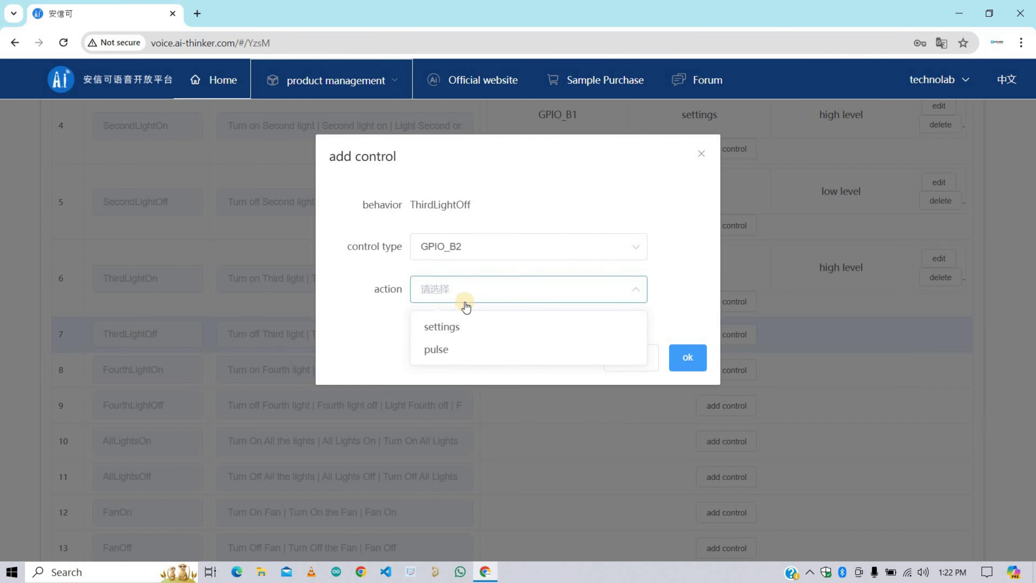
{"action": "left_click", "coordinate": [439, 326]}
Step: Set FourthLightOn to GPIO_B3 high level and start FourthLightOff's GPIO_B3 settings control
{"action": "left_click", "coordinate": [724, 411]}
{"action": "left_click", "coordinate": [528, 246]}
{"action": "left_click", "coordinate": [498, 347]}
{"action": "left_click", "coordinate": [485, 330]}
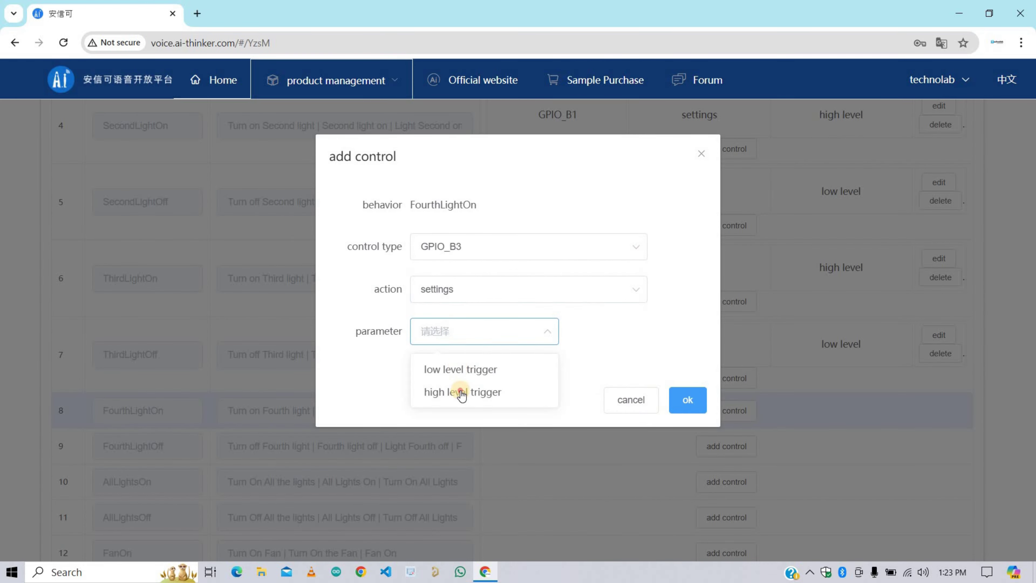
{"action": "left_click", "coordinate": [463, 393]}
{"action": "left_click", "coordinate": [684, 397]}
{"action": "left_click", "coordinate": [727, 487]}
{"action": "left_click", "coordinate": [457, 293]}
Step: Finish FourthLightOff's GPIO_B3 control with low level trigger
{"action": "left_click", "coordinate": [485, 314]}
{"action": "left_click", "coordinate": [509, 330]}
{"action": "left_click", "coordinate": [490, 367]}
{"action": "left_click", "coordinate": [687, 398]}
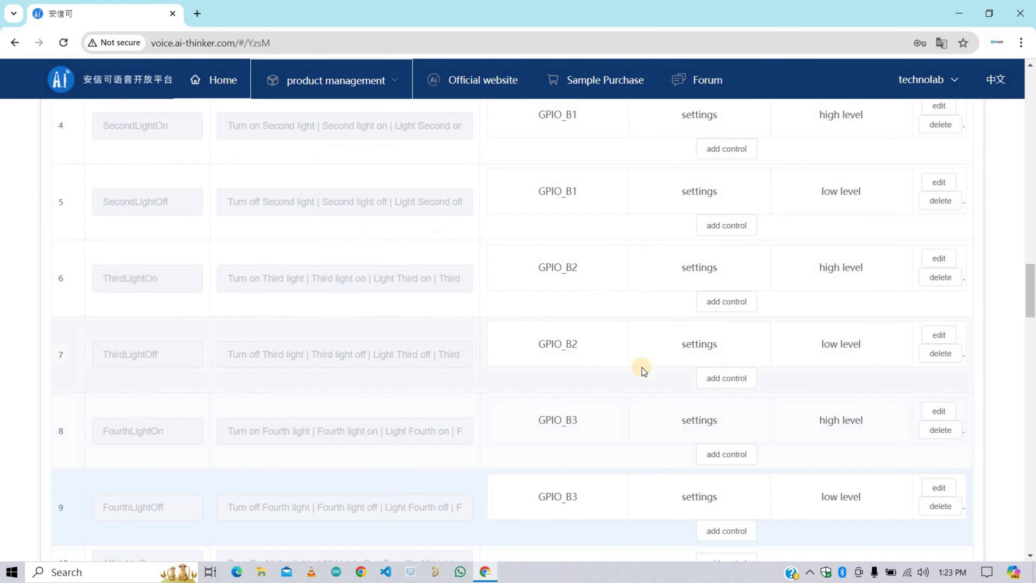
Step: Add high-level GPIO settings controls up to GPIO_B3 to AllLightsOn
{"action": "scroll", "coordinate": [640, 365], "scroll_direction": "down", "scroll_amount": 5}
{"action": "scroll", "coordinate": [637, 359], "scroll_direction": "down", "scroll_amount": 3}
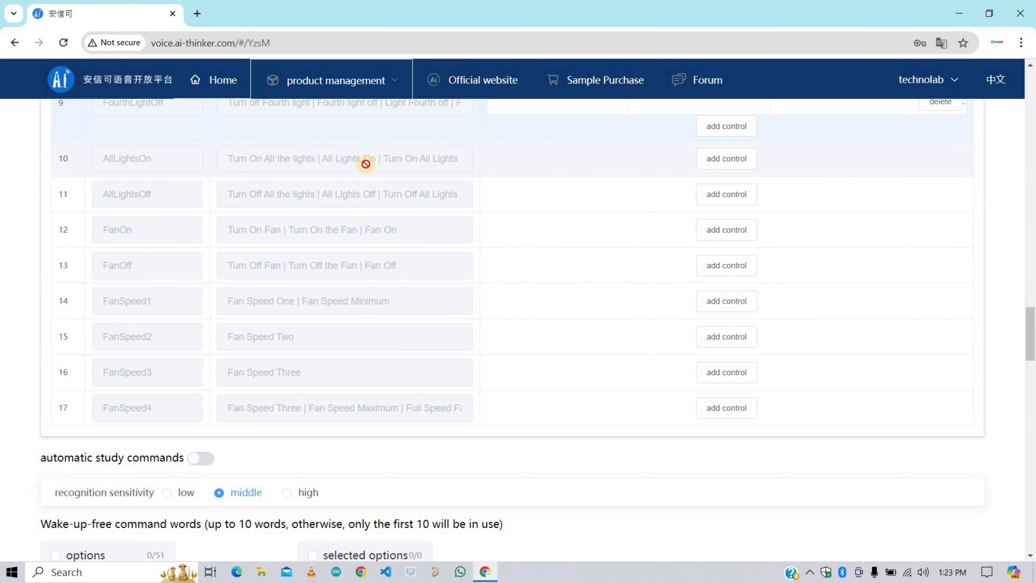
{"action": "left_click", "coordinate": [725, 158]}
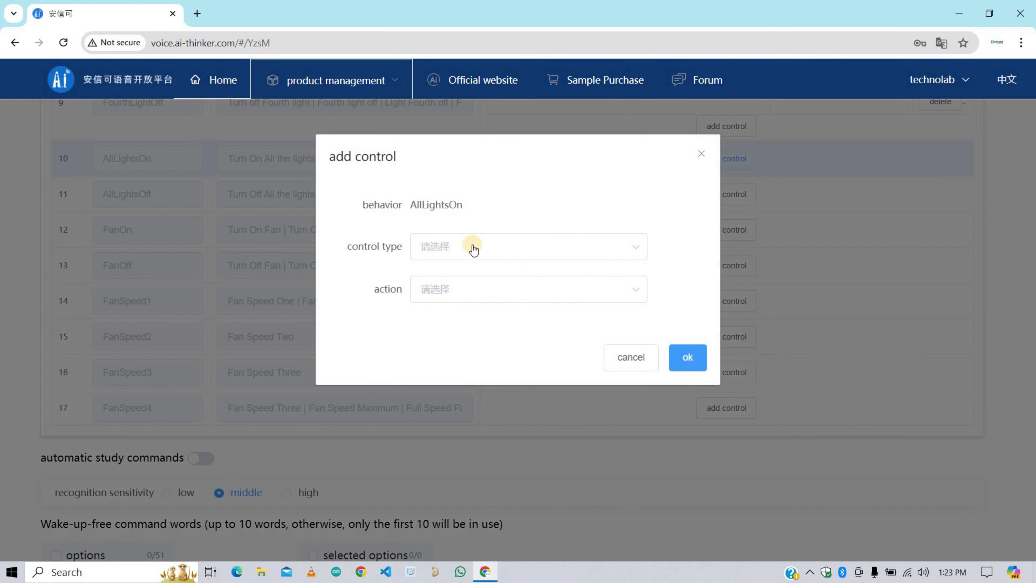
{"action": "left_click", "coordinate": [474, 247]}
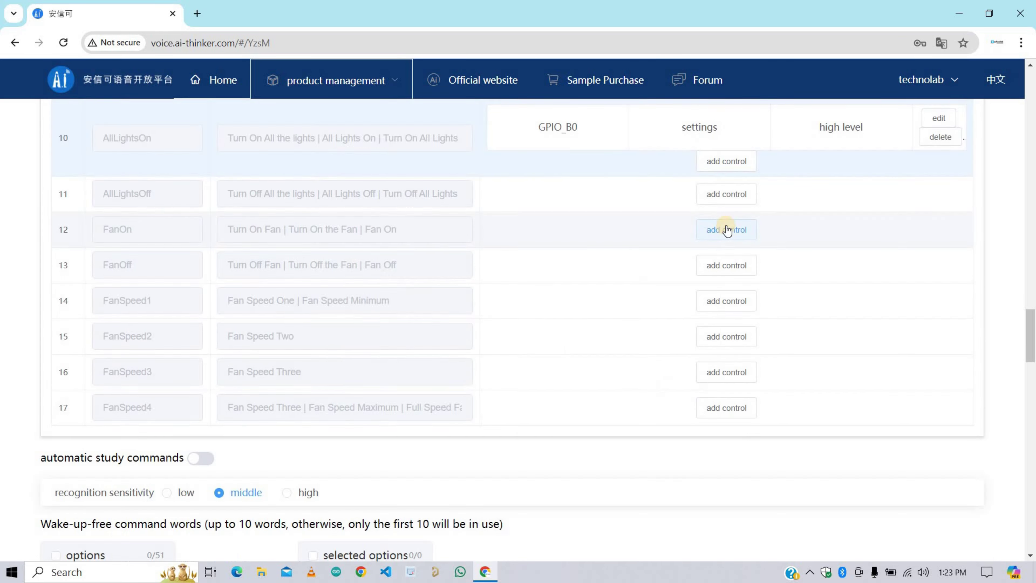
{"action": "left_click", "coordinate": [724, 229]}
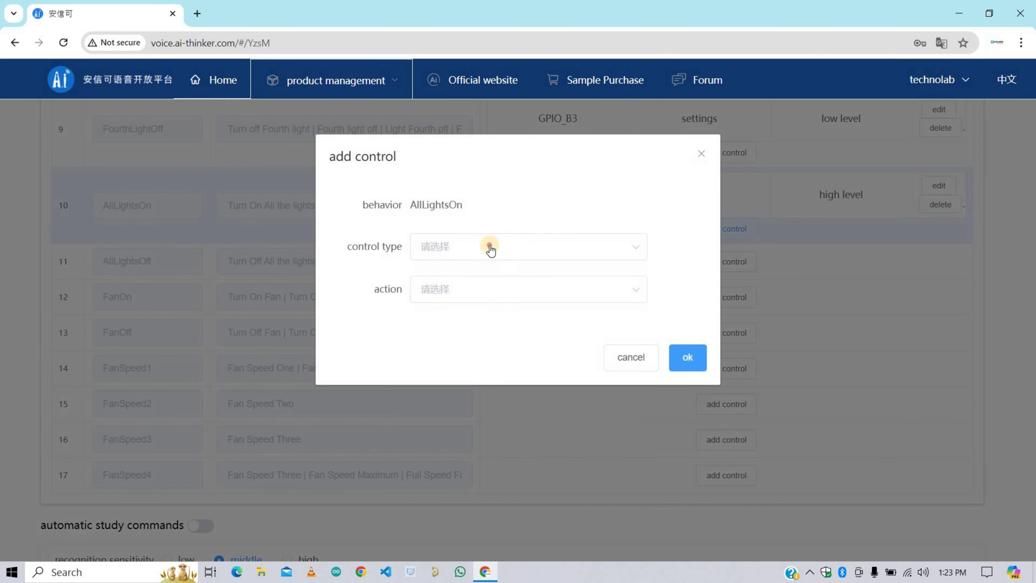
{"action": "left_click", "coordinate": [464, 249]}
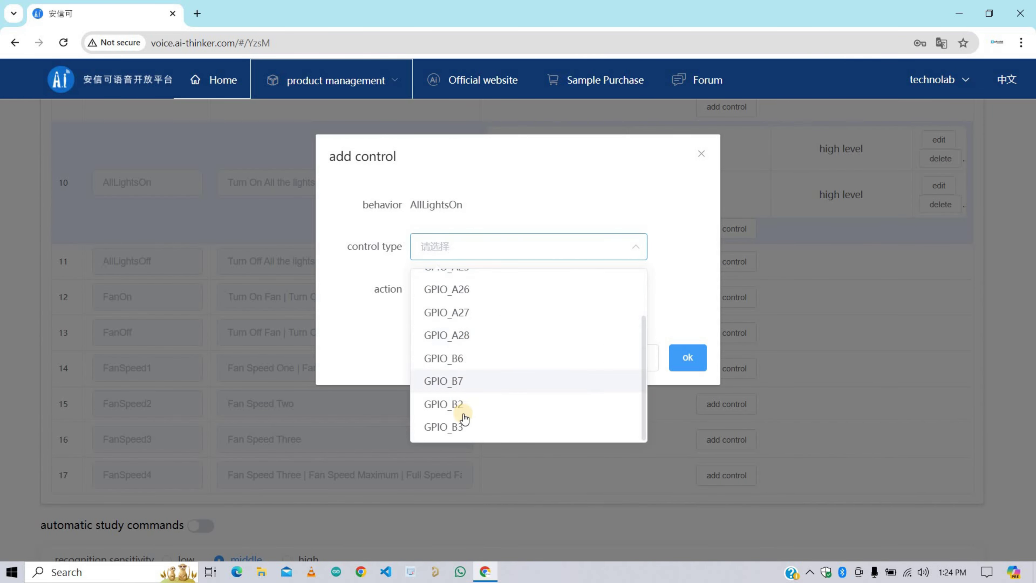
{"action": "left_click", "coordinate": [457, 405]}
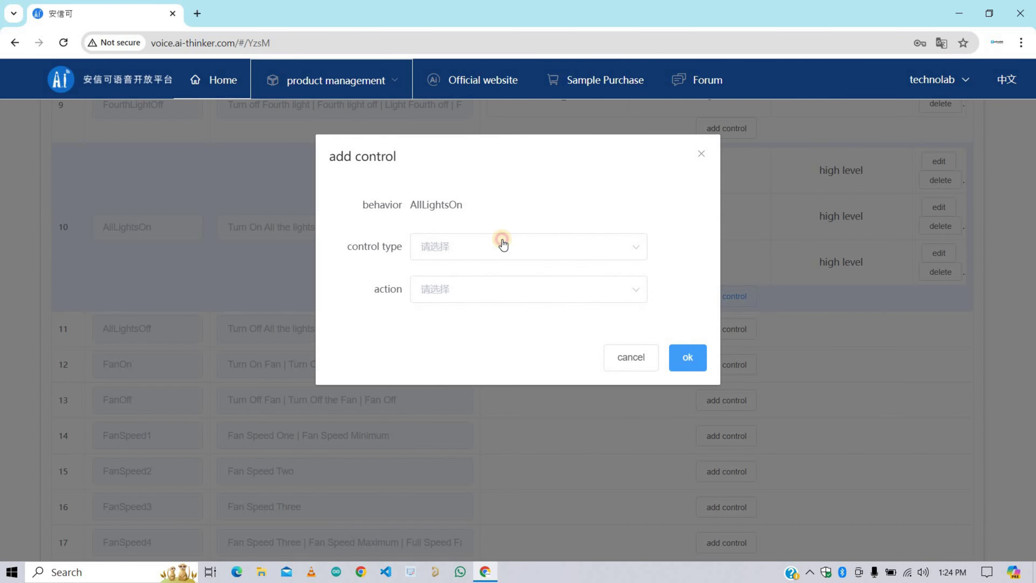
{"action": "left_click", "coordinate": [449, 289]}
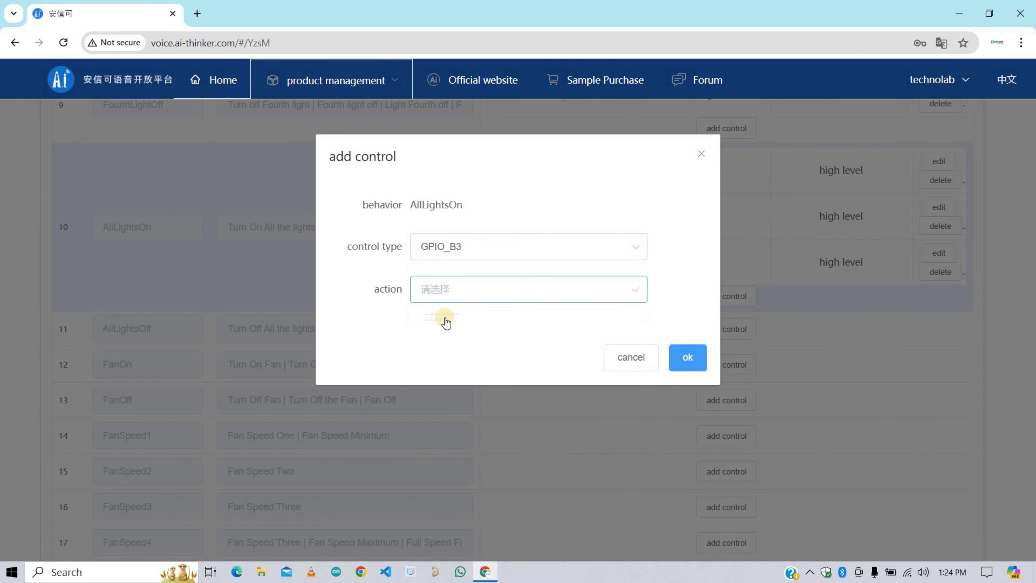
{"action": "left_click", "coordinate": [446, 320]}
{"action": "left_click", "coordinate": [687, 398]}
Step: Add a GPIO_B0 settings control with low level trigger to AllLightsOff
{"action": "scroll", "coordinate": [639, 324], "scroll_direction": "up", "scroll_amount": 2}
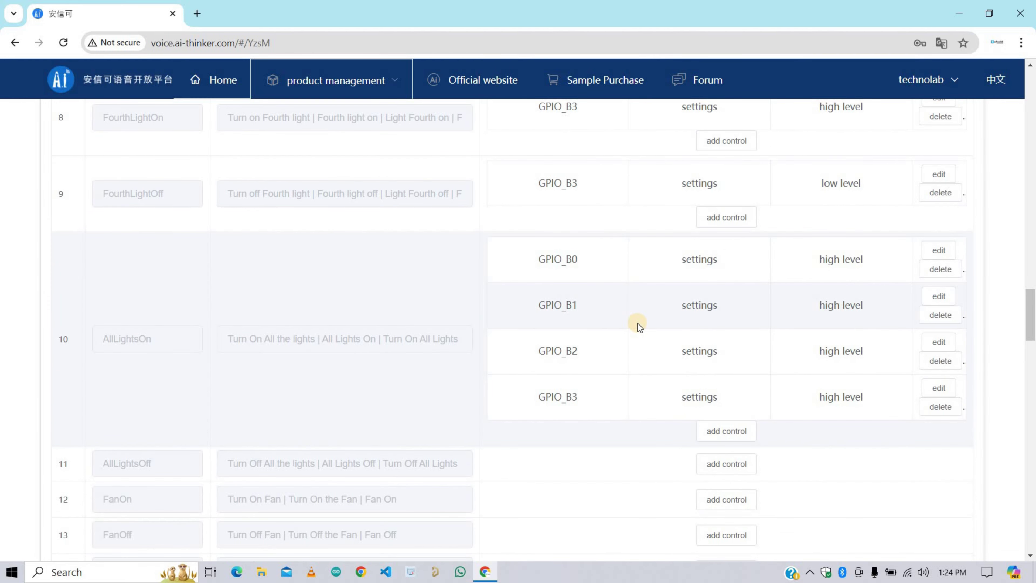
{"action": "scroll", "coordinate": [638, 324], "scroll_direction": "down", "scroll_amount": 2}
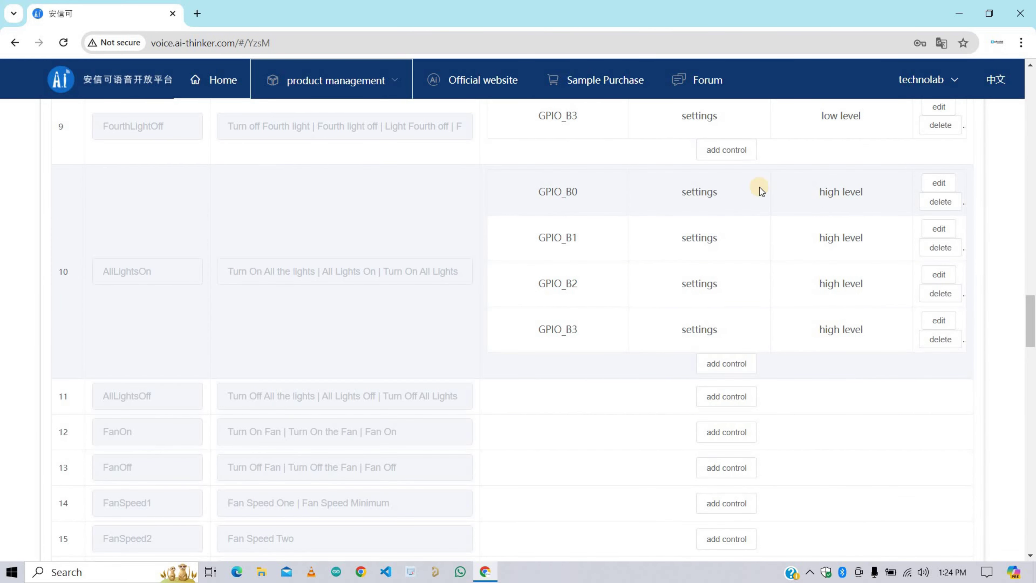
{"action": "scroll", "coordinate": [828, 282], "scroll_direction": "down", "scroll_amount": 2}
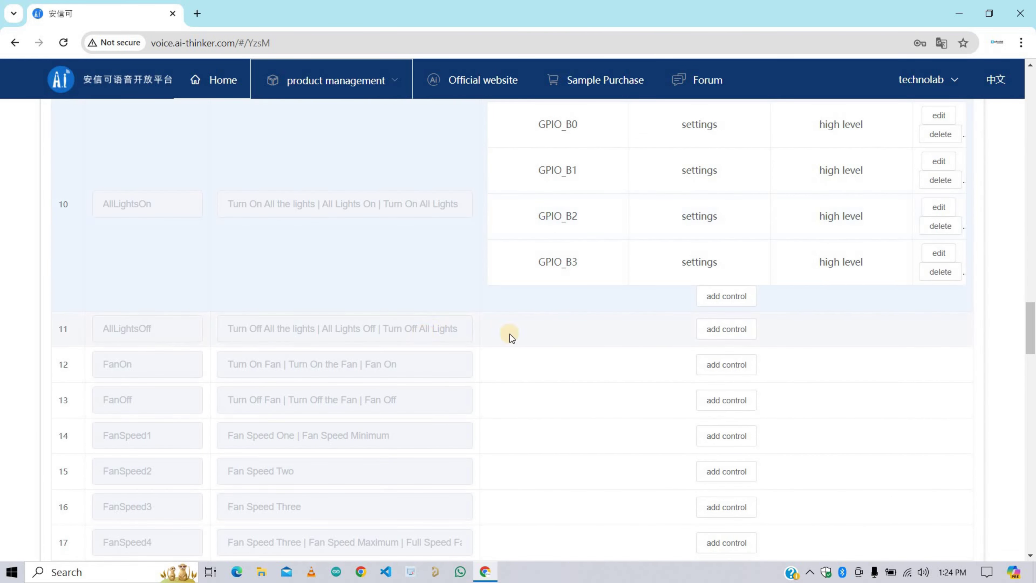
{"action": "left_click", "coordinate": [712, 335]}
{"action": "left_click", "coordinate": [550, 248]}
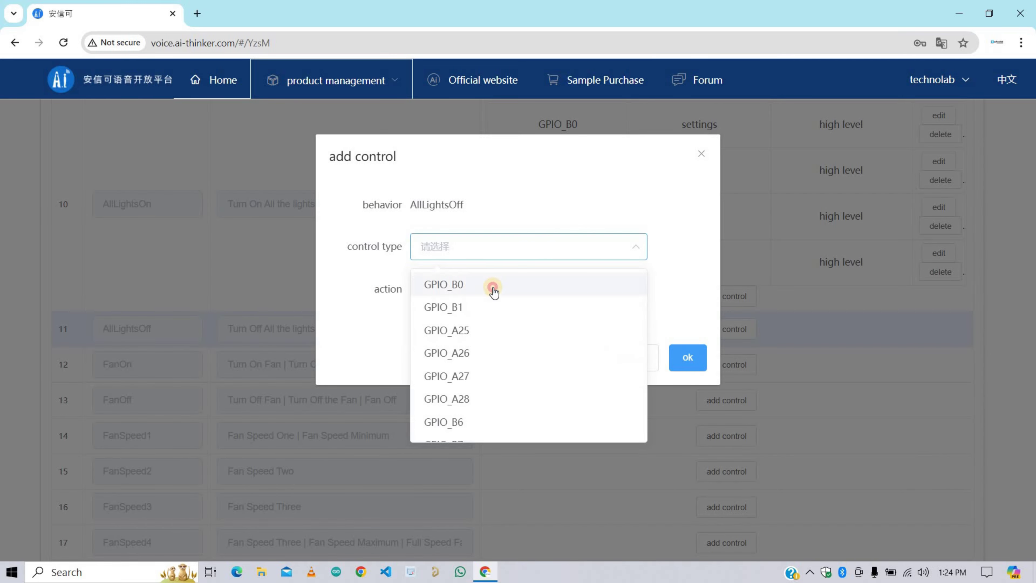
{"action": "left_click", "coordinate": [493, 290]}
{"action": "left_click", "coordinate": [494, 292]}
{"action": "left_click", "coordinate": [462, 326]}
{"action": "left_click", "coordinate": [481, 330]}
{"action": "left_click", "coordinate": [530, 366]}
Step: Add GPIO_B1 and GPIO_B2 low-level settings controls to AllLightsOff
{"action": "left_click", "coordinate": [688, 400]}
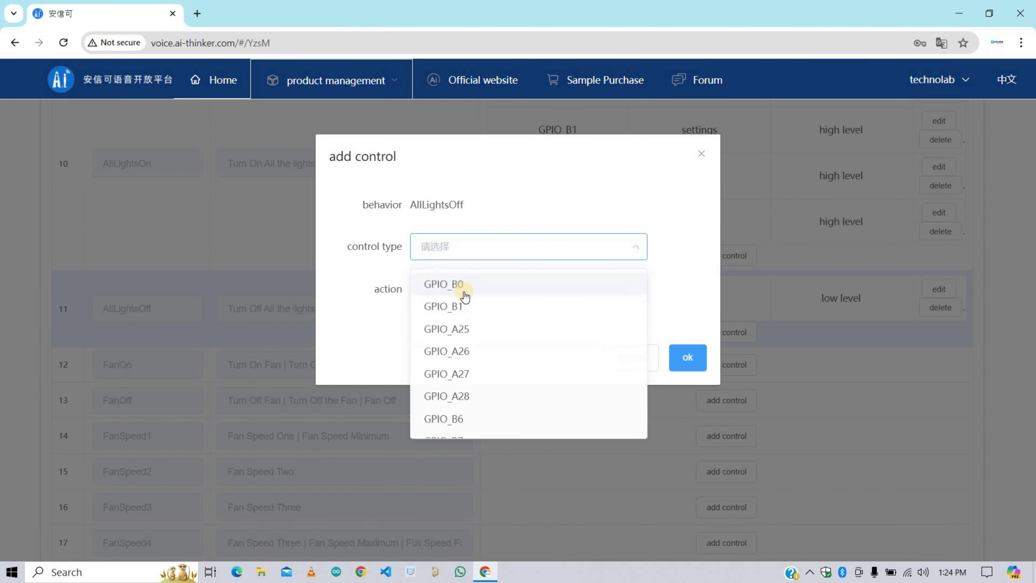
{"action": "left_click", "coordinate": [462, 303]}
{"action": "left_click", "coordinate": [463, 289]}
{"action": "left_click", "coordinate": [456, 328]}
{"action": "left_click", "coordinate": [461, 364]}
{"action": "left_click", "coordinate": [688, 399]}
{"action": "left_click", "coordinate": [724, 332]}
{"action": "left_click", "coordinate": [526, 247]}
{"action": "left_click", "coordinate": [456, 382]}
{"action": "left_click", "coordinate": [460, 330]}
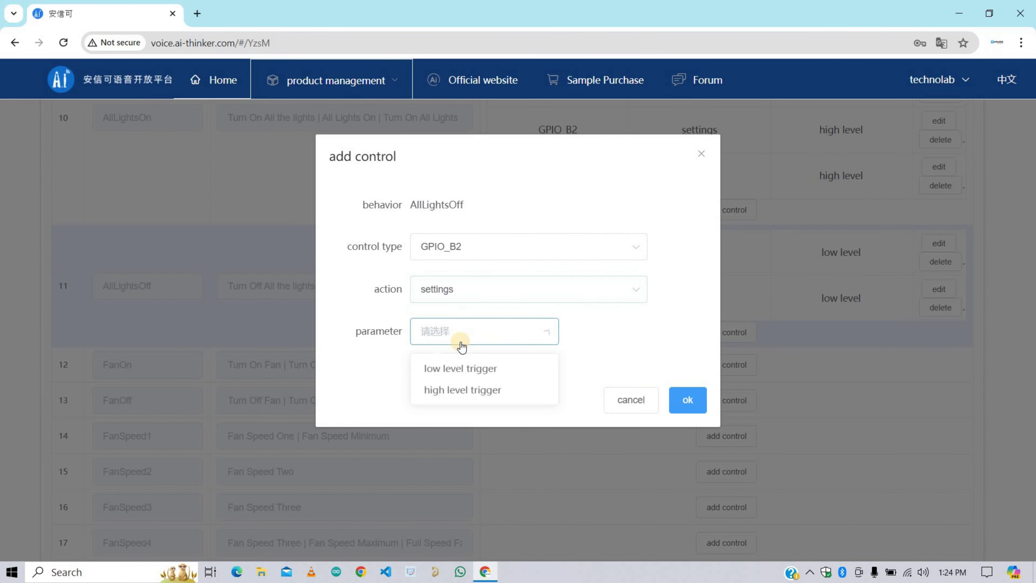
{"action": "left_click", "coordinate": [460, 364]}
{"action": "left_click", "coordinate": [687, 400]}
Step: Add a GPIO_B3 low-level settings control to AllLightsOff
{"action": "left_click", "coordinate": [723, 332]}
{"action": "left_click", "coordinate": [527, 247]}
{"action": "left_click", "coordinate": [463, 425]}
{"action": "left_click", "coordinate": [453, 331]}
{"action": "left_click", "coordinate": [461, 363]}
{"action": "left_click", "coordinate": [687, 400]}
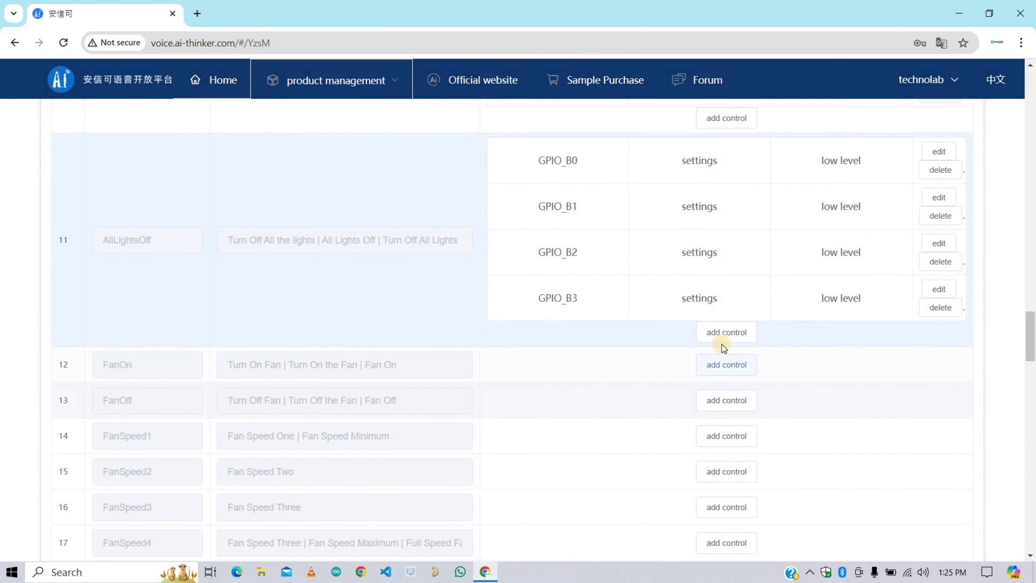
{"action": "scroll", "coordinate": [751, 326], "scroll_direction": "up", "scroll_amount": 2}
Step: Give FanOn a GPIO_B7 settings control with high level trigger
{"action": "scroll", "coordinate": [659, 294], "scroll_direction": "down", "scroll_amount": 3}
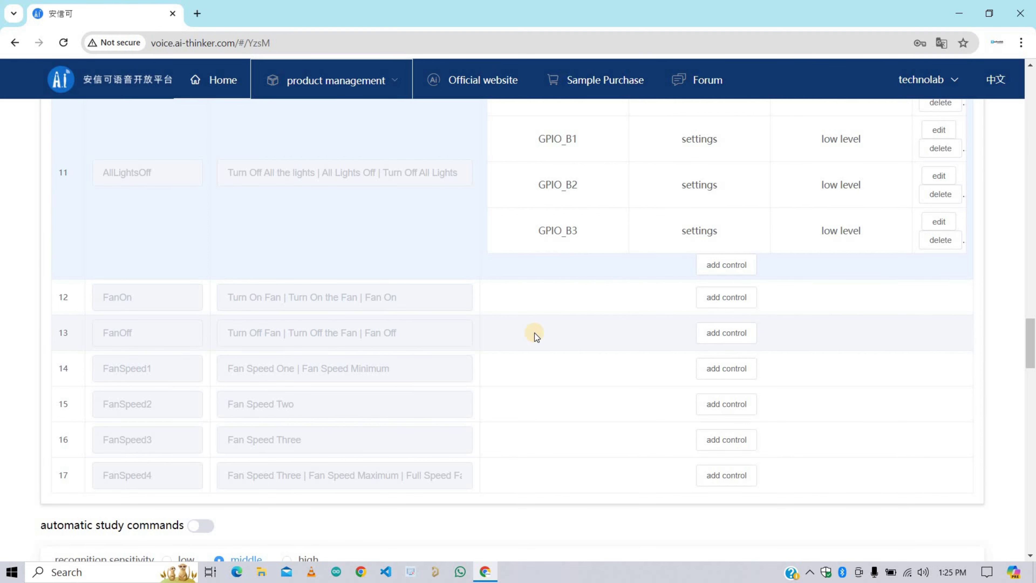
{"action": "left_click", "coordinate": [718, 298]}
{"action": "left_click", "coordinate": [458, 247]}
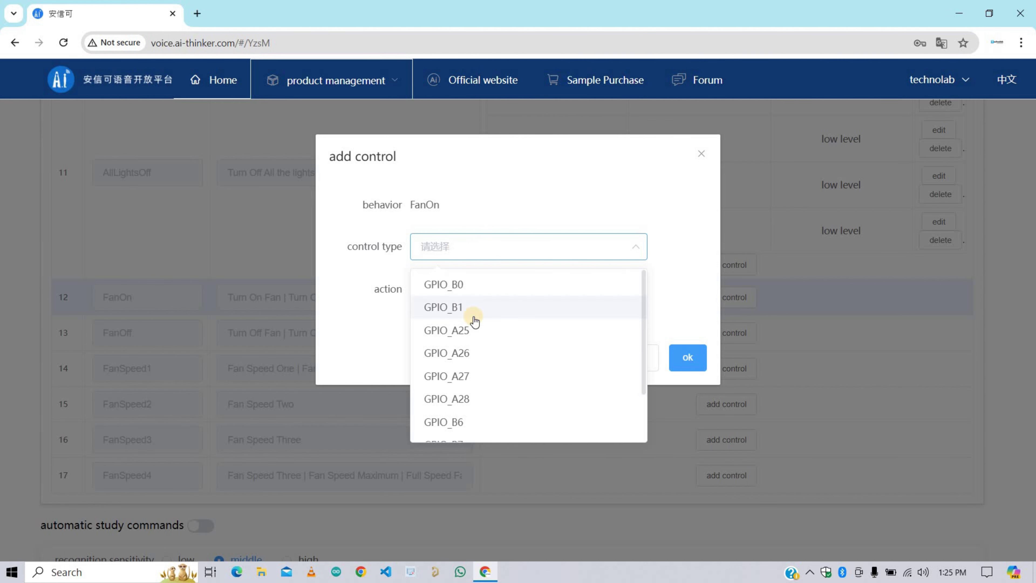
{"action": "scroll", "coordinate": [473, 351], "scroll_direction": "down", "scroll_amount": 2}
{"action": "left_click", "coordinate": [469, 385]}
{"action": "left_click", "coordinate": [465, 294]}
{"action": "left_click", "coordinate": [448, 323]}
{"action": "left_click", "coordinate": [449, 332]}
{"action": "left_click", "coordinate": [463, 376]}
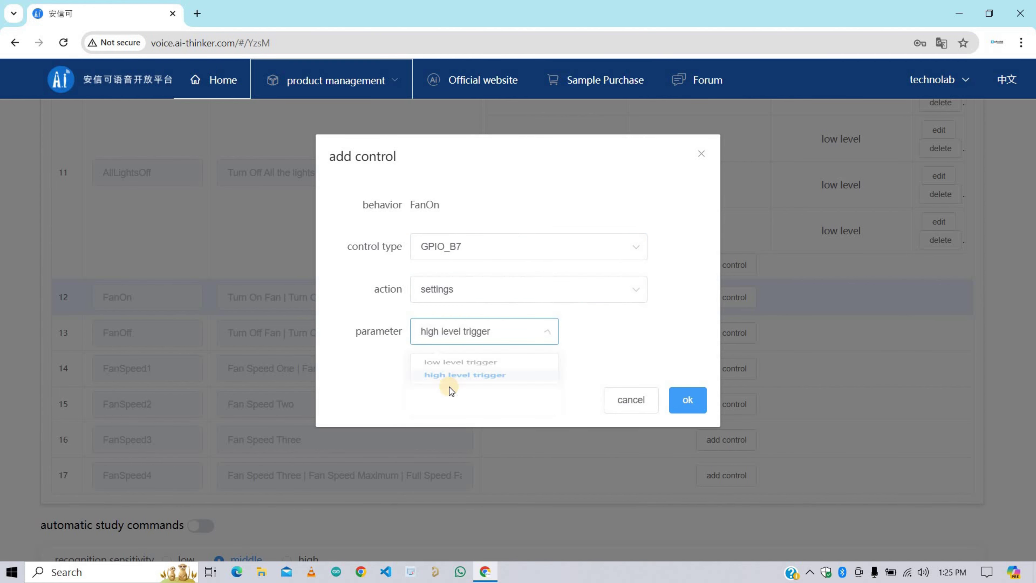
{"action": "left_click", "coordinate": [688, 399]}
Step: Add a GPIO_A27 low-level settings control to FanOn and start another pin control
{"action": "left_click", "coordinate": [731, 299]}
{"action": "left_click", "coordinate": [525, 248]}
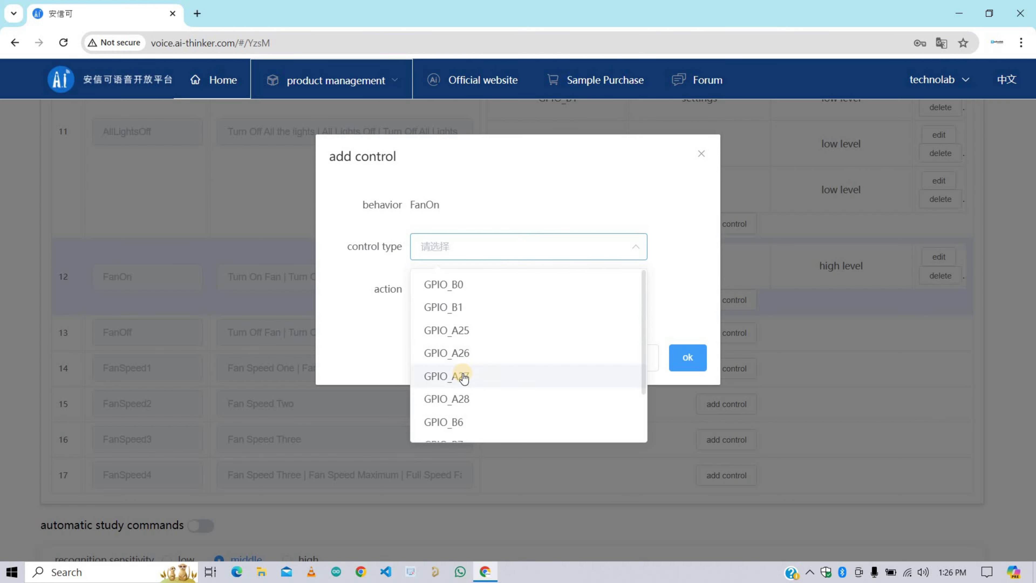
{"action": "left_click", "coordinate": [462, 375]}
{"action": "left_click", "coordinate": [530, 289]}
{"action": "left_click", "coordinate": [530, 315]}
{"action": "left_click", "coordinate": [465, 331]}
{"action": "left_click", "coordinate": [455, 369]}
{"action": "left_click", "coordinate": [687, 399]}
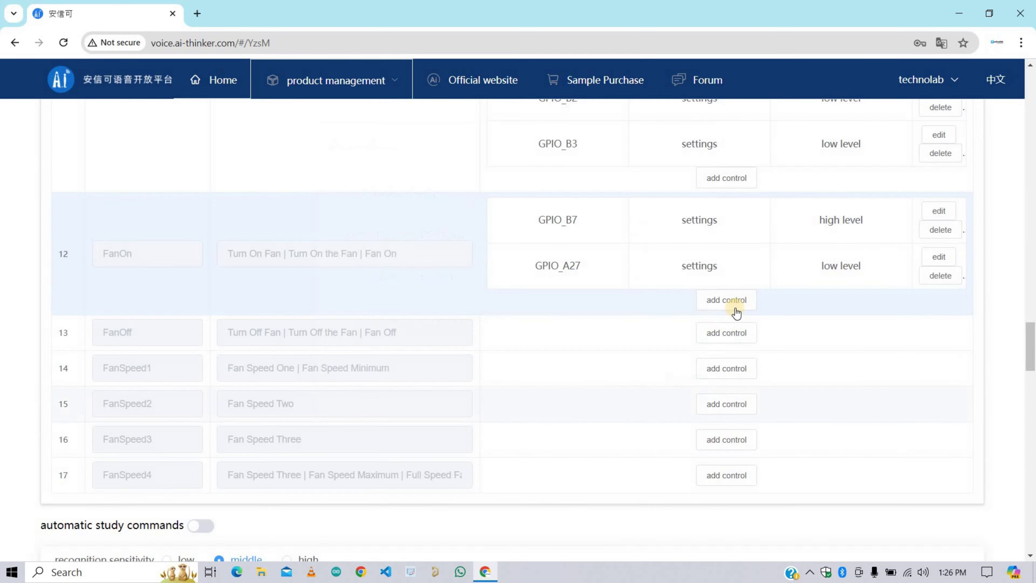
{"action": "left_click", "coordinate": [730, 301]}
{"action": "left_click", "coordinate": [513, 248]}
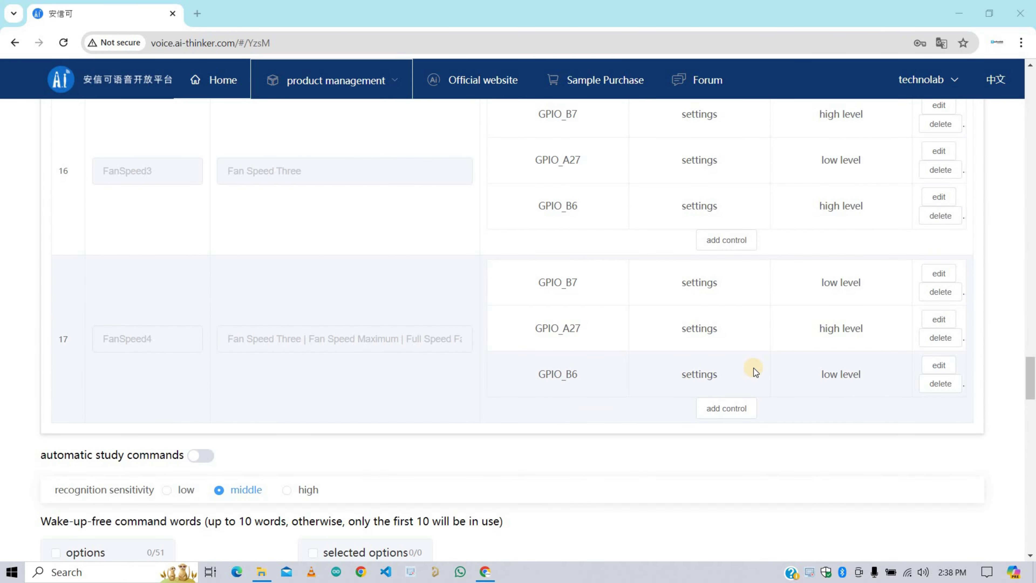
Step: Raise the recognition sensitivity to high
{"action": "scroll", "coordinate": [753, 368], "scroll_direction": "up", "scroll_amount": 4}
{"action": "scroll", "coordinate": [612, 247], "scroll_direction": "down", "scroll_amount": 2}
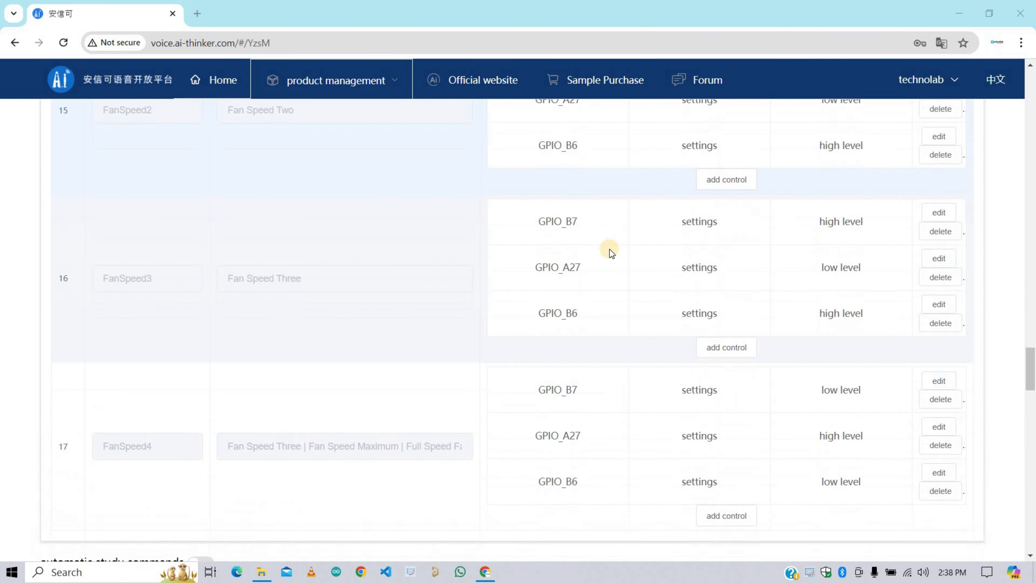
{"action": "scroll", "coordinate": [610, 249], "scroll_direction": "down", "scroll_amount": 6}
{"action": "left_click_drag", "start_coordinate": [149, 287], "coordinate": [54, 289]}
{"action": "left_click", "coordinate": [287, 287]}
Step: Tick the first-light on and off phrases in the wake-up-free command options
{"action": "scroll", "coordinate": [310, 296], "scroll_direction": "down", "scroll_amount": 1}
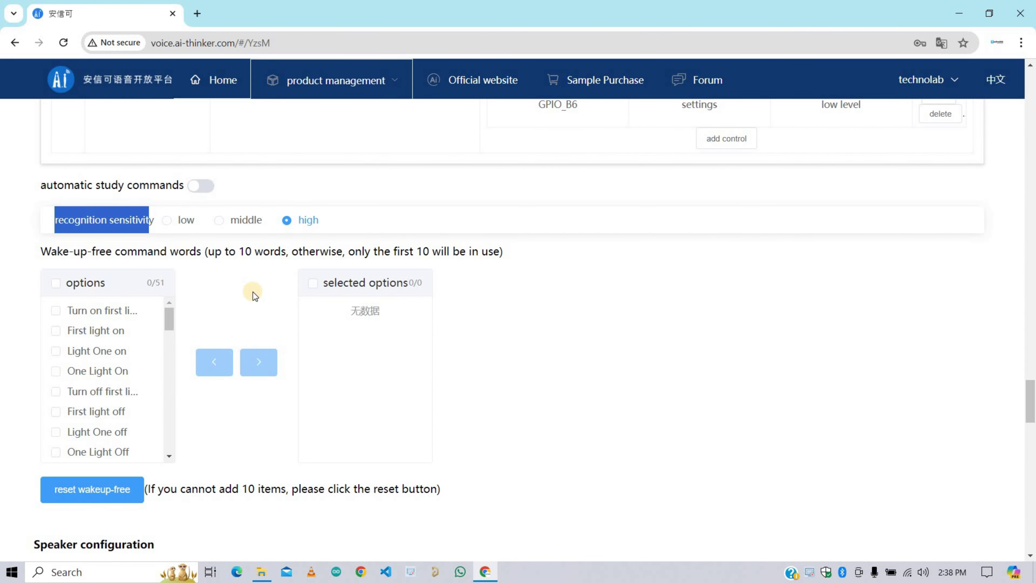
{"action": "scroll", "coordinate": [251, 292], "scroll_direction": "down", "scroll_amount": 1}
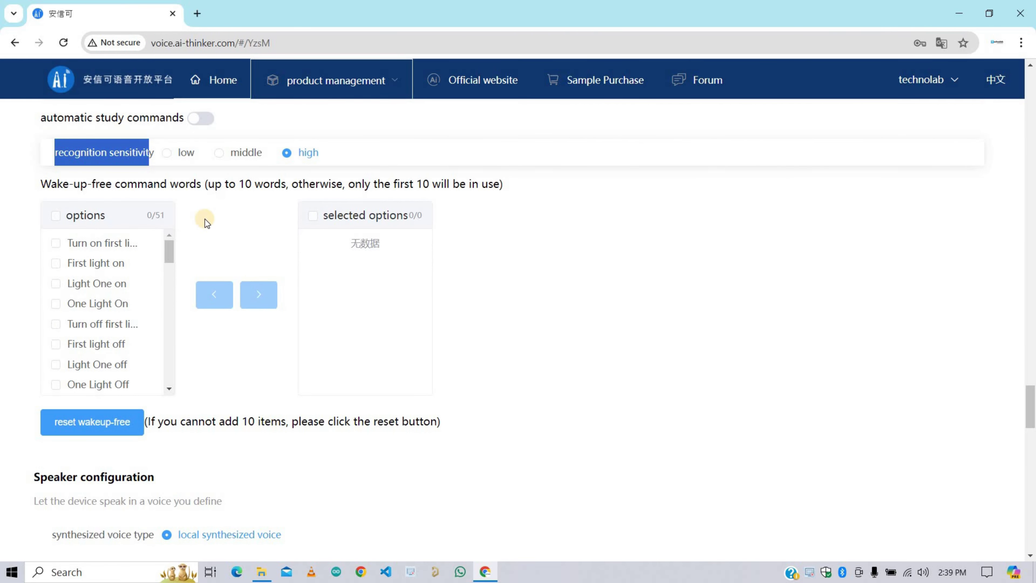
{"action": "left_click_drag", "start_coordinate": [196, 184], "coordinate": [41, 184]}
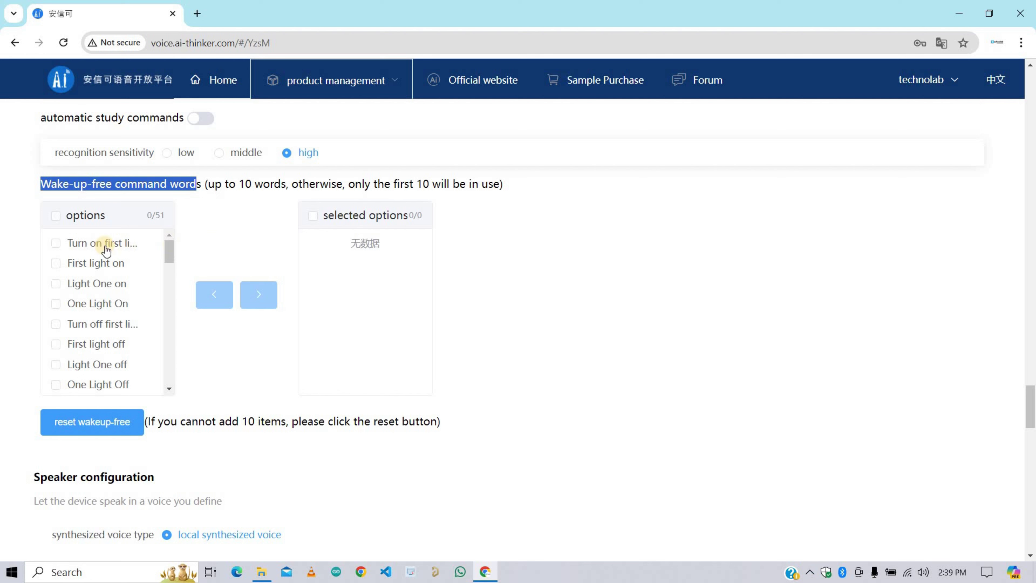
{"action": "left_click", "coordinate": [56, 244]}
{"action": "left_click", "coordinate": [55, 264]}
{"action": "left_click", "coordinate": [55, 303]}
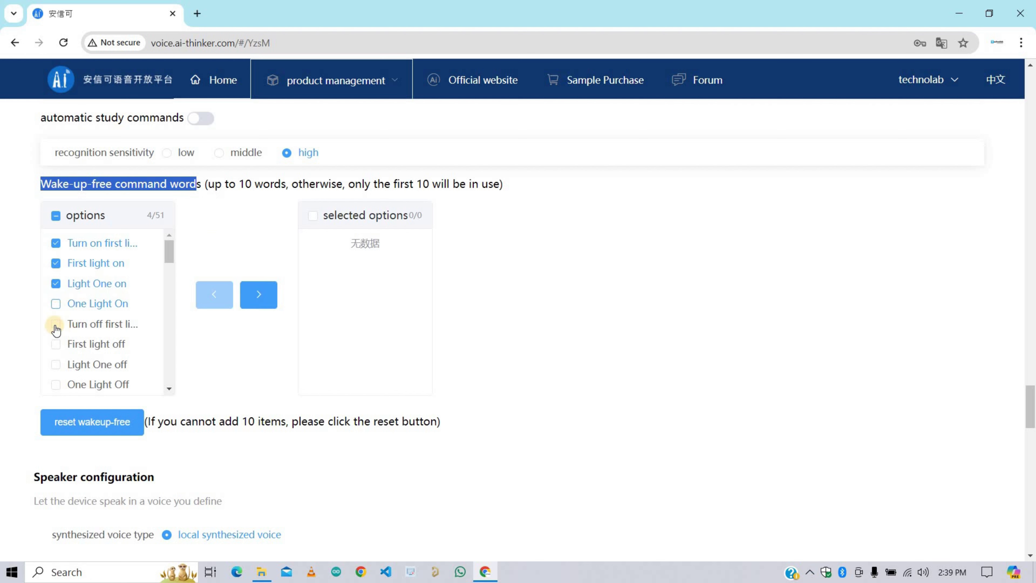
{"action": "left_click", "coordinate": [55, 324]}
{"action": "left_click", "coordinate": [56, 344]}
{"action": "left_click", "coordinate": [55, 364]}
{"action": "left_click", "coordinate": [55, 384]}
Step: Tick Second light off and Light Second off, then move all ticked commands to selected options
{"action": "scroll", "coordinate": [73, 347], "scroll_direction": "down", "scroll_amount": 3}
{"action": "scroll", "coordinate": [72, 345], "scroll_direction": "up", "scroll_amount": 3}
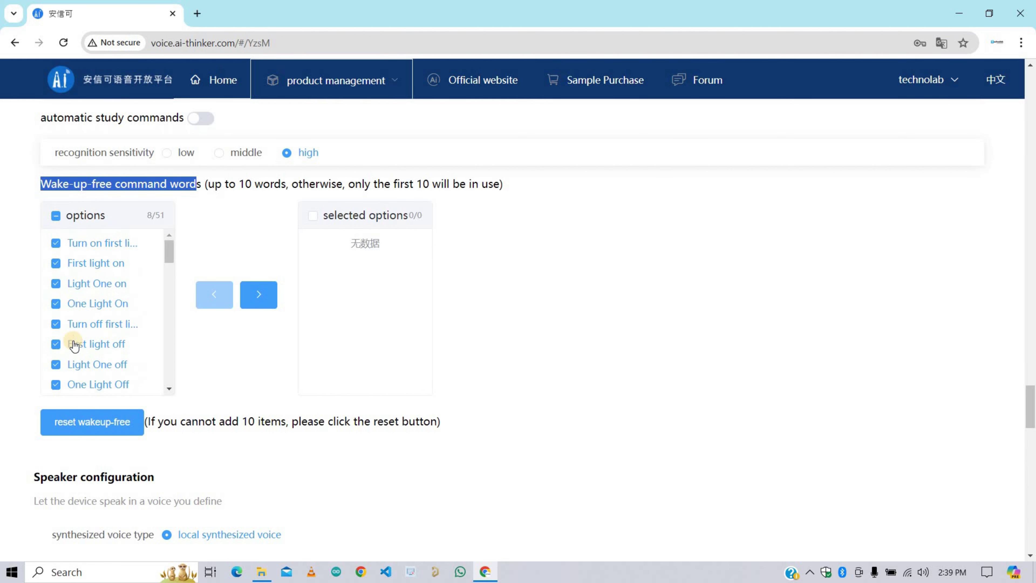
{"action": "scroll", "coordinate": [70, 339], "scroll_direction": "down", "scroll_amount": 5}
{"action": "left_click", "coordinate": [56, 324]}
{"action": "left_click", "coordinate": [55, 304]}
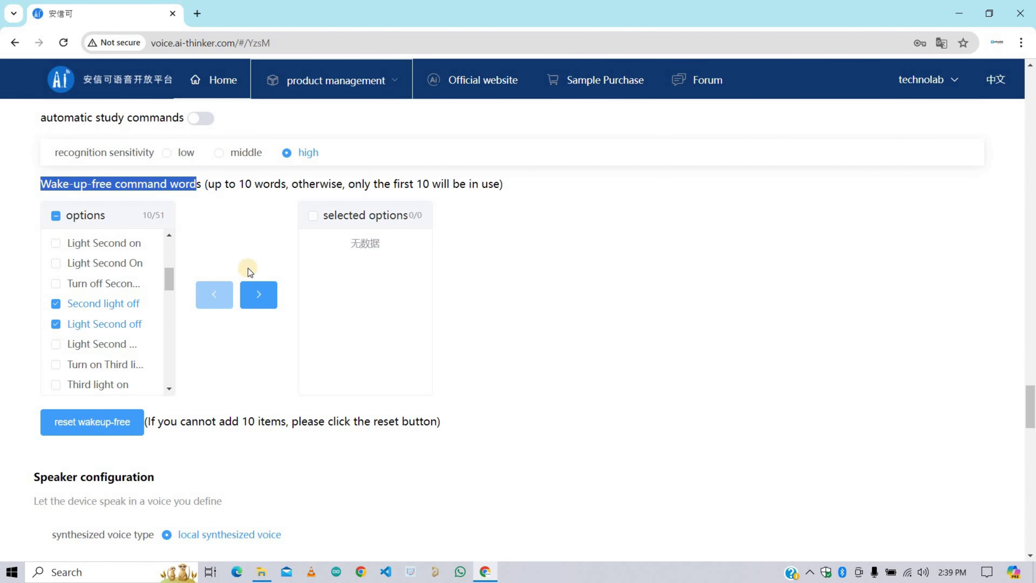
{"action": "left_click", "coordinate": [259, 295]}
Step: Remove First light off, Light One off and One Light Off from the selected list
{"action": "left_click", "coordinate": [313, 320]}
{"action": "left_click", "coordinate": [313, 340]}
{"action": "left_click", "coordinate": [312, 299]}
{"action": "left_click", "coordinate": [214, 295]}
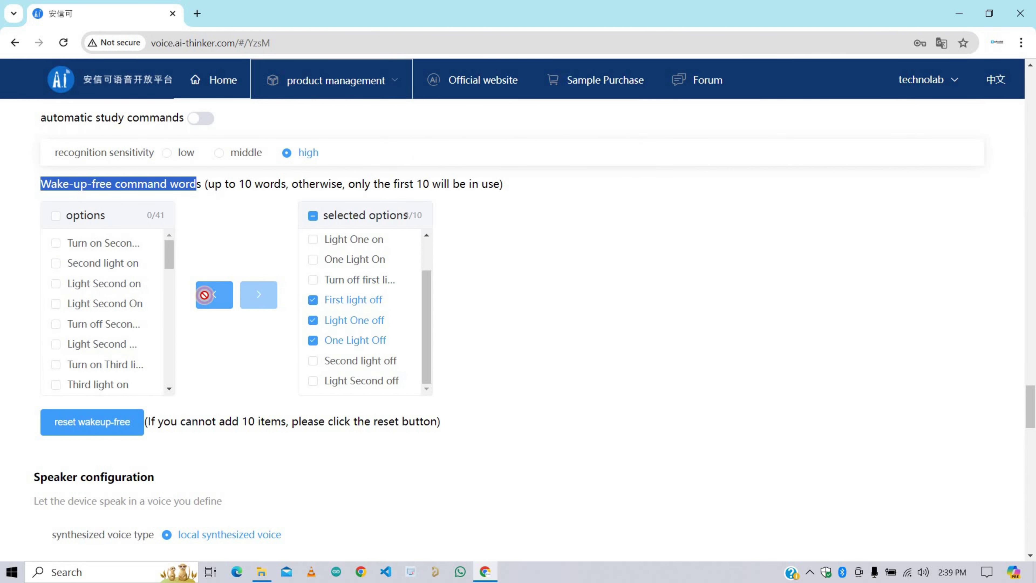
Step: Select tangtang as the speaker voice under Speaker configuration
{"action": "scroll", "coordinate": [374, 296], "scroll_direction": "down", "scroll_amount": 5}
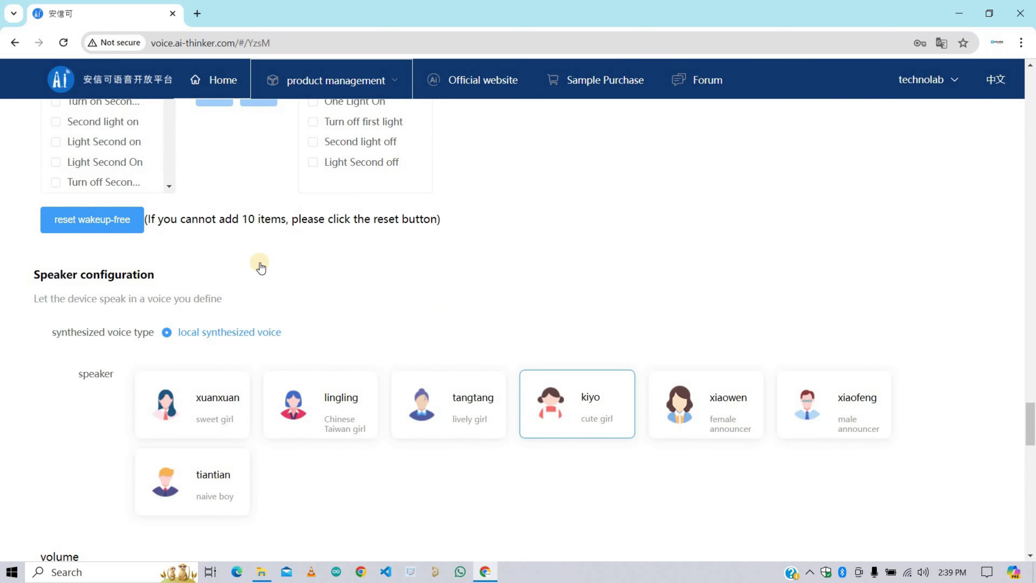
{"action": "scroll", "coordinate": [259, 266], "scroll_direction": "down", "scroll_amount": 2}
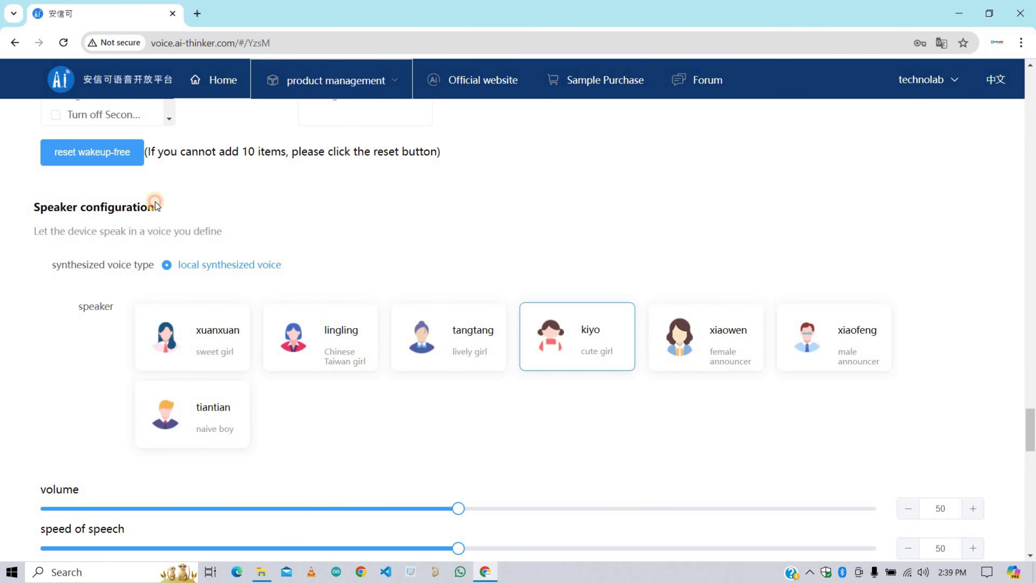
{"action": "left_click_drag", "start_coordinate": [155, 203], "coordinate": [32, 212]}
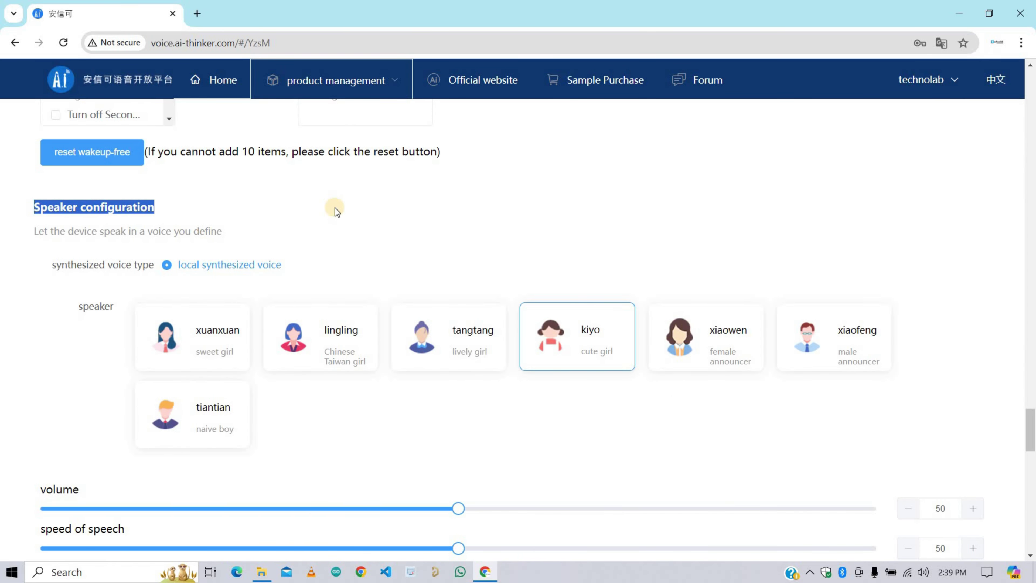
{"action": "scroll", "coordinate": [336, 208], "scroll_direction": "down", "scroll_amount": 2}
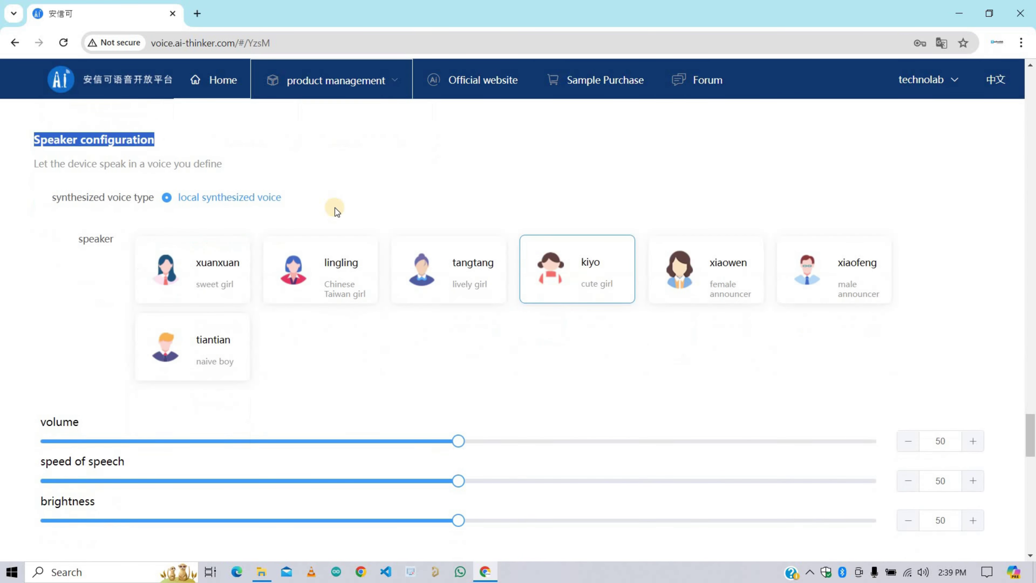
{"action": "left_click", "coordinate": [189, 277]}
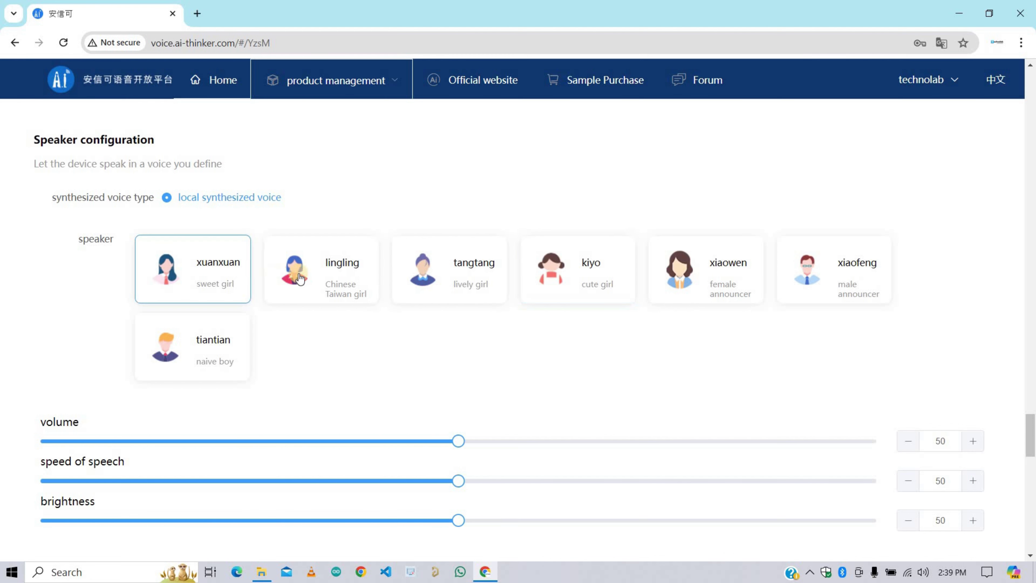
{"action": "left_click", "coordinate": [296, 272]}
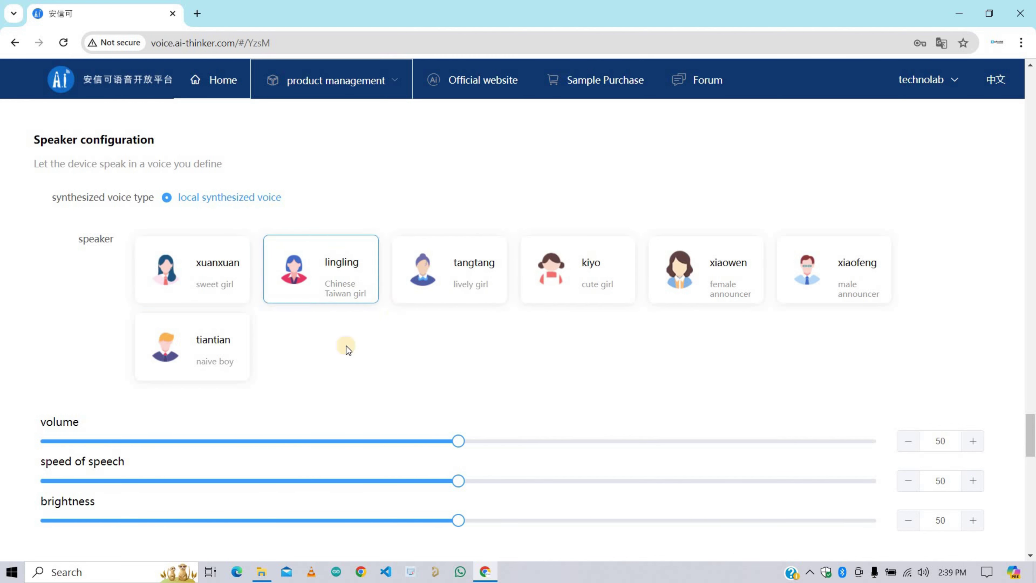
{"action": "left_click", "coordinate": [451, 289]}
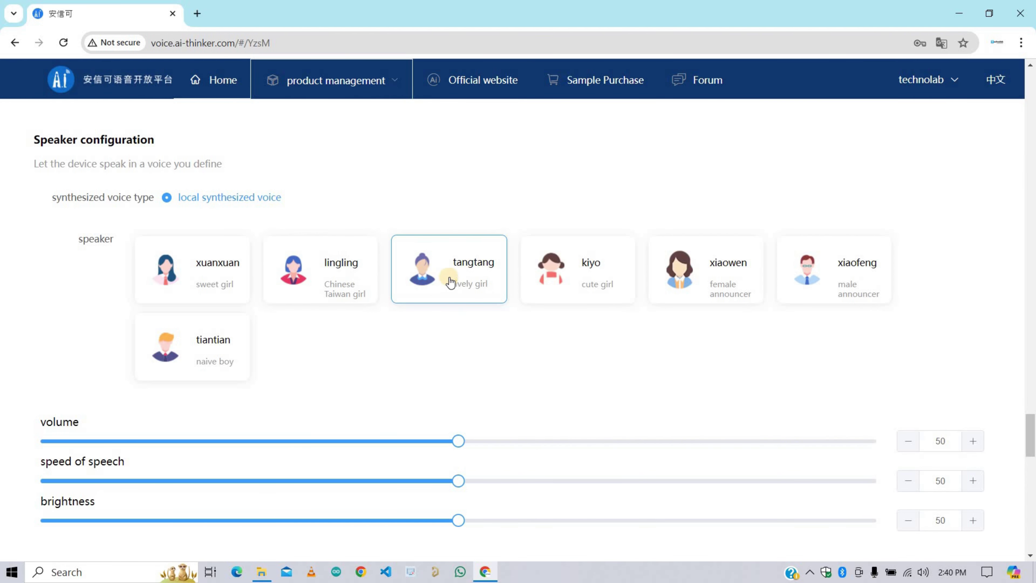
Step: Set speaker volume to 100, speed of speech to 59 and brightness to 61
{"action": "scroll", "coordinate": [460, 350], "scroll_direction": "down", "scroll_amount": 3}
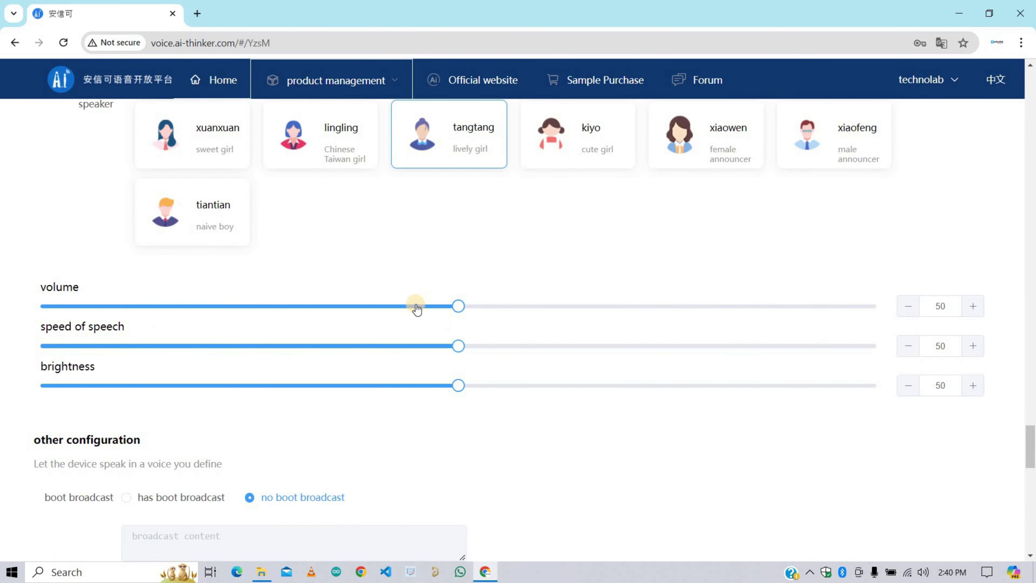
{"action": "left_click_drag", "start_coordinate": [463, 311], "coordinate": [876, 306]}
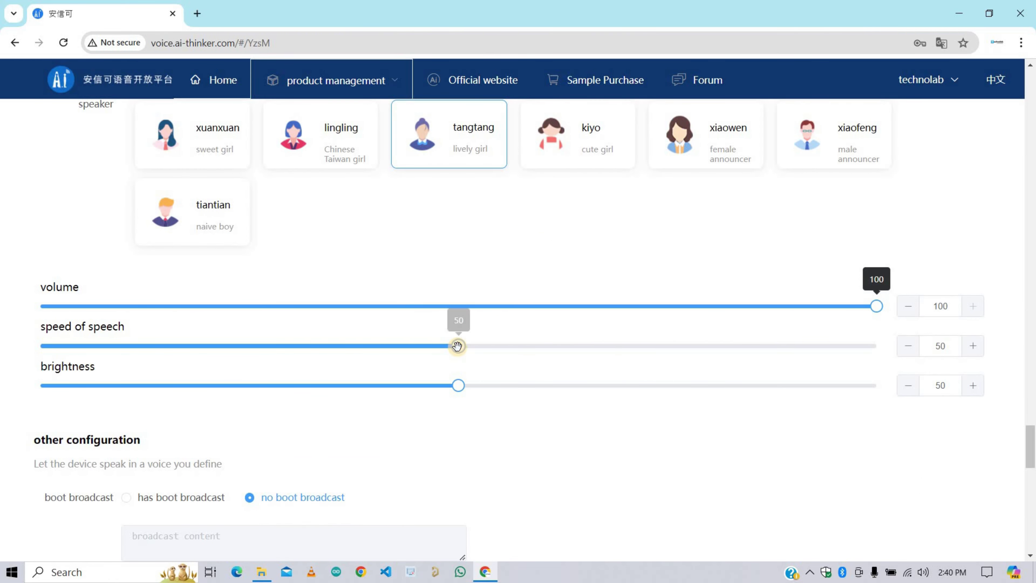
{"action": "left_click_drag", "start_coordinate": [464, 347], "coordinate": [533, 347]}
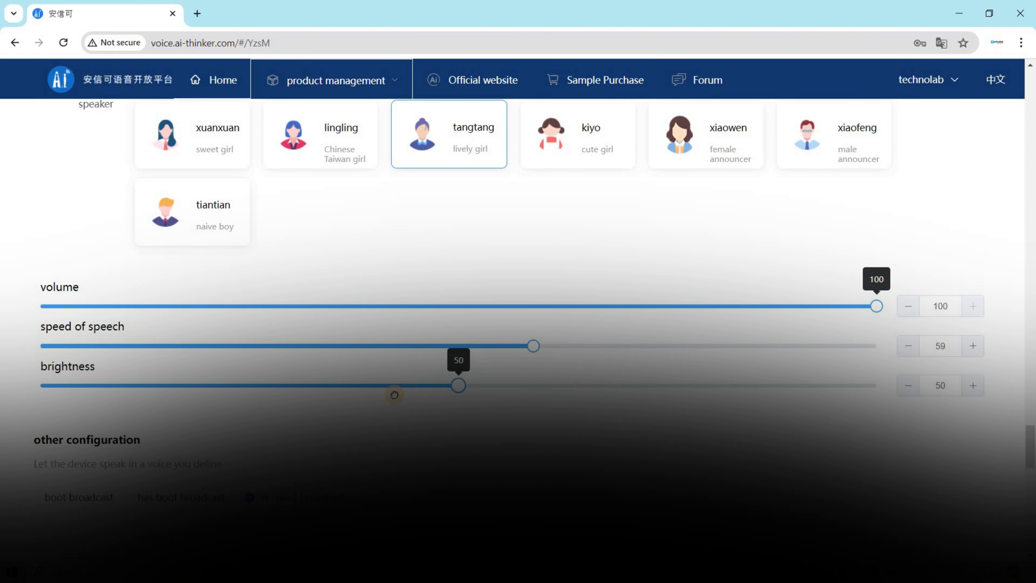
{"action": "left_click_drag", "start_coordinate": [394, 395], "coordinate": [566, 386]}
{"action": "left_click_drag", "start_coordinate": [450, 390], "coordinate": [550, 385]}
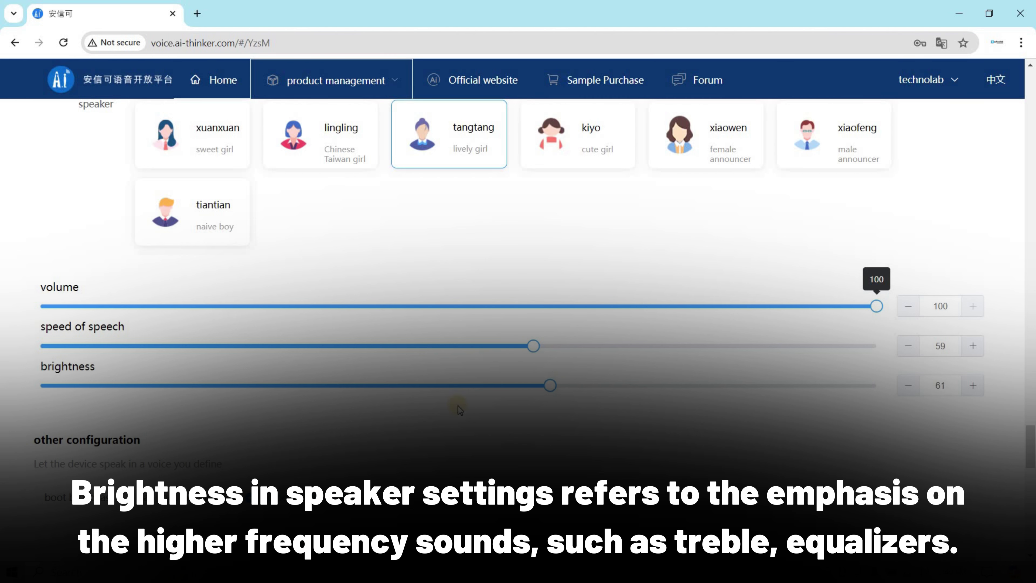
Step: Enable the boot broadcast with the welcome message 'Welcome to technolab'
{"action": "scroll", "coordinate": [458, 405], "scroll_direction": "down", "scroll_amount": 4}
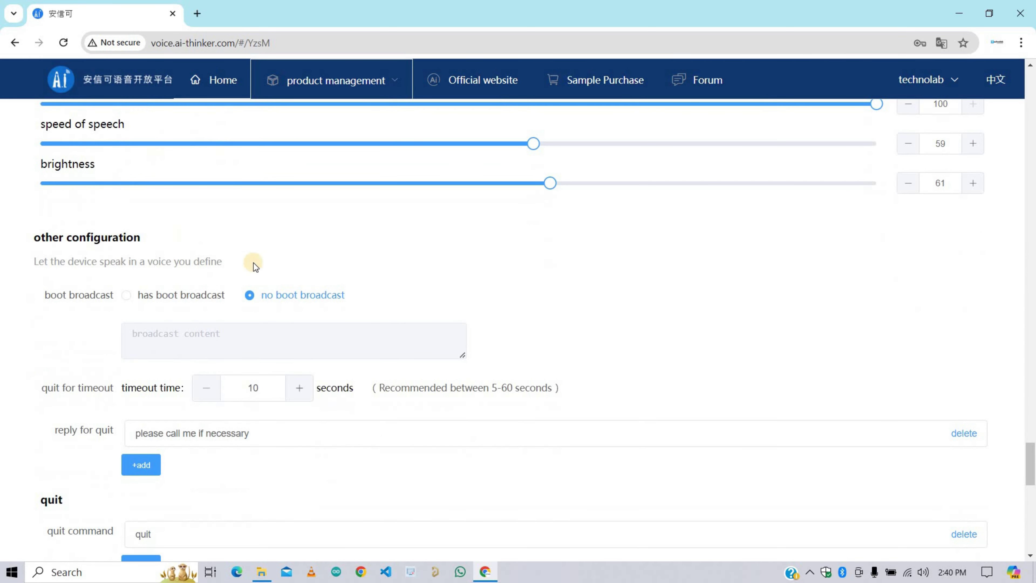
{"action": "scroll", "coordinate": [384, 246], "scroll_direction": "down", "scroll_amount": 3}
{"action": "scroll", "coordinate": [205, 235], "scroll_direction": "up", "scroll_amount": 1}
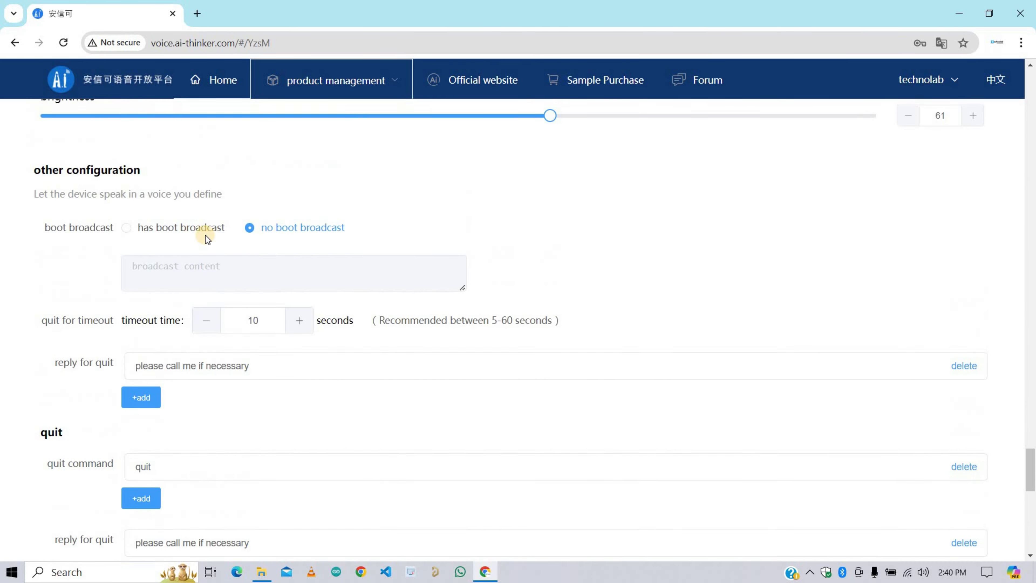
{"action": "left_click", "coordinate": [126, 228]}
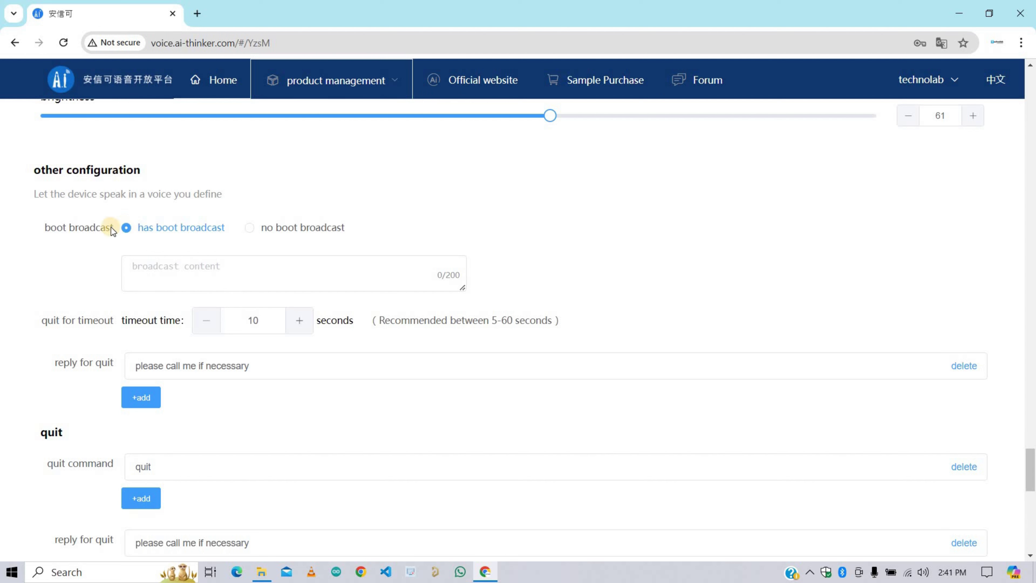
{"action": "left_click", "coordinate": [162, 268]}
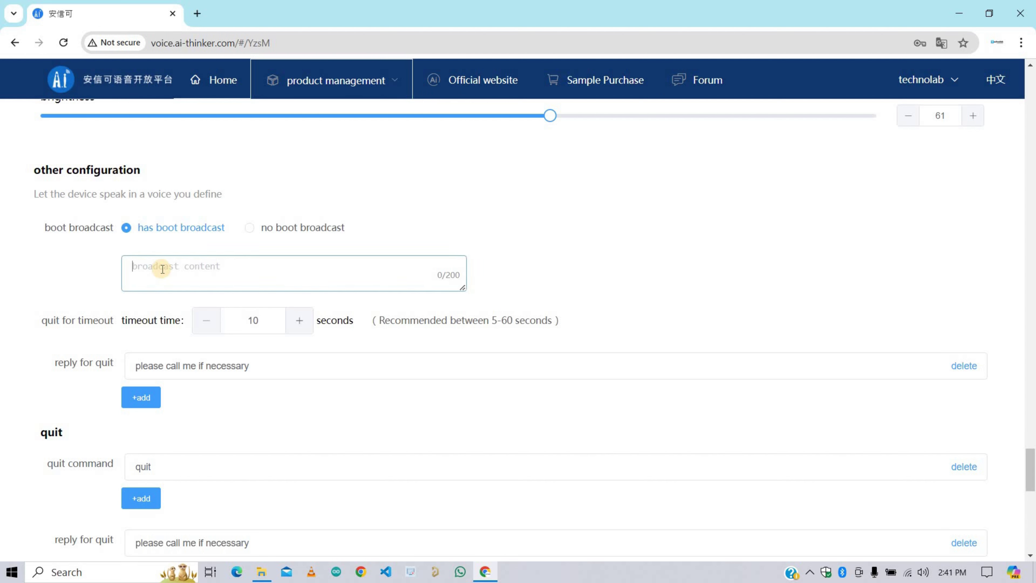
{"action": "type", "text": "We"}
{"action": "type", "text": "lcome to technolab studio"}
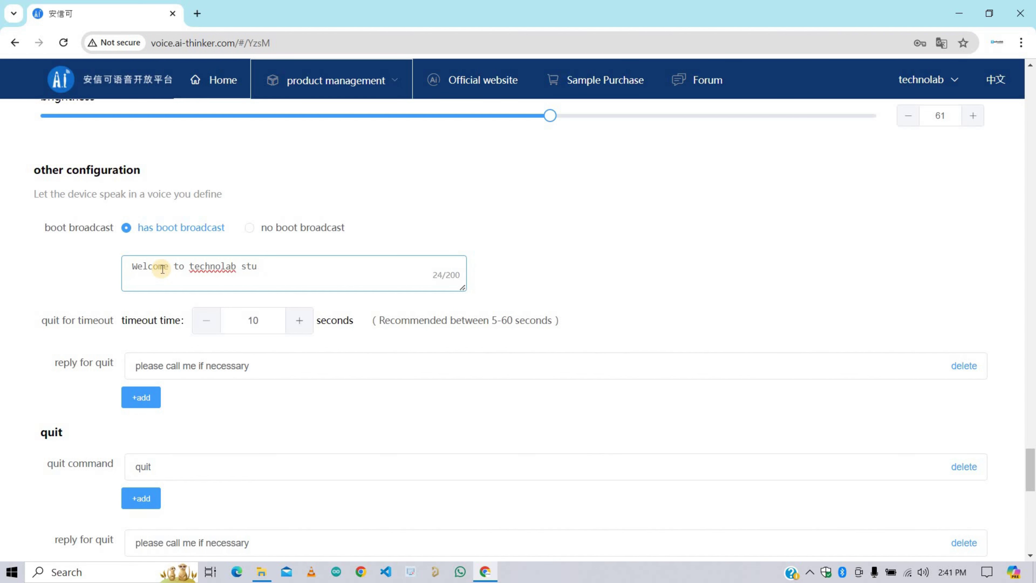
{"action": "left_click", "coordinate": [463, 244]}
Step: Raise the quit timeout to 15 seconds
{"action": "scroll", "coordinate": [463, 245], "scroll_direction": "down", "scroll_amount": 2}
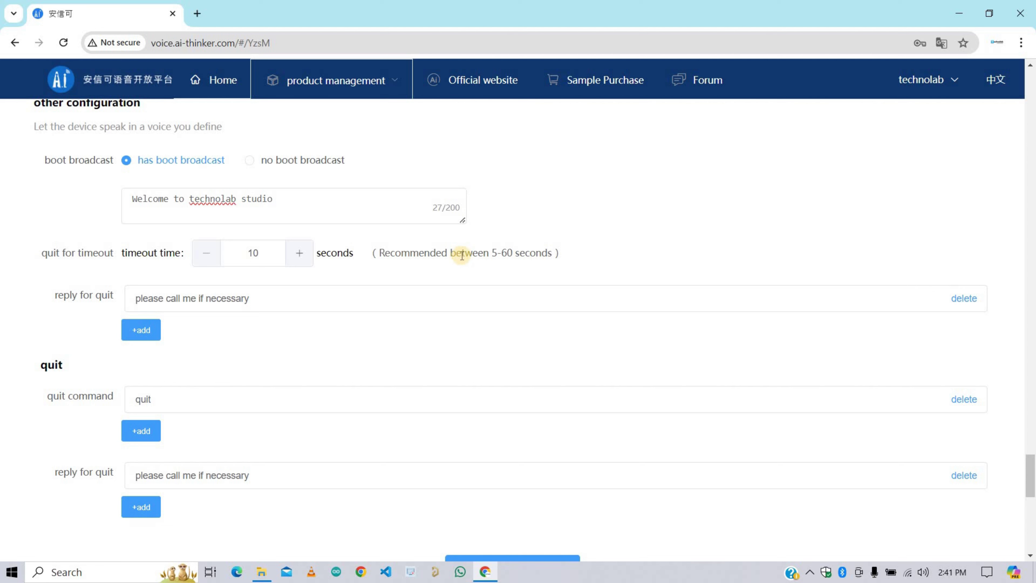
{"action": "left_click", "coordinate": [310, 255]}
{"action": "left_click", "coordinate": [302, 255]}
{"action": "left_click", "coordinate": [301, 254]}
Step: Add two more reply slots under reply for quit
{"action": "scroll", "coordinate": [74, 247], "scroll_direction": "down", "scroll_amount": 2}
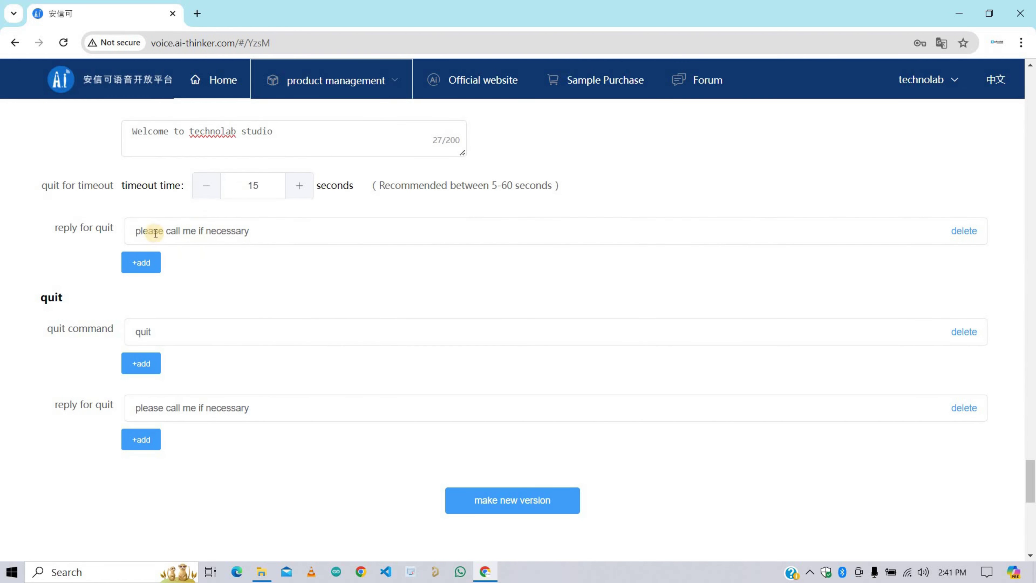
{"action": "left_click", "coordinate": [153, 264]}
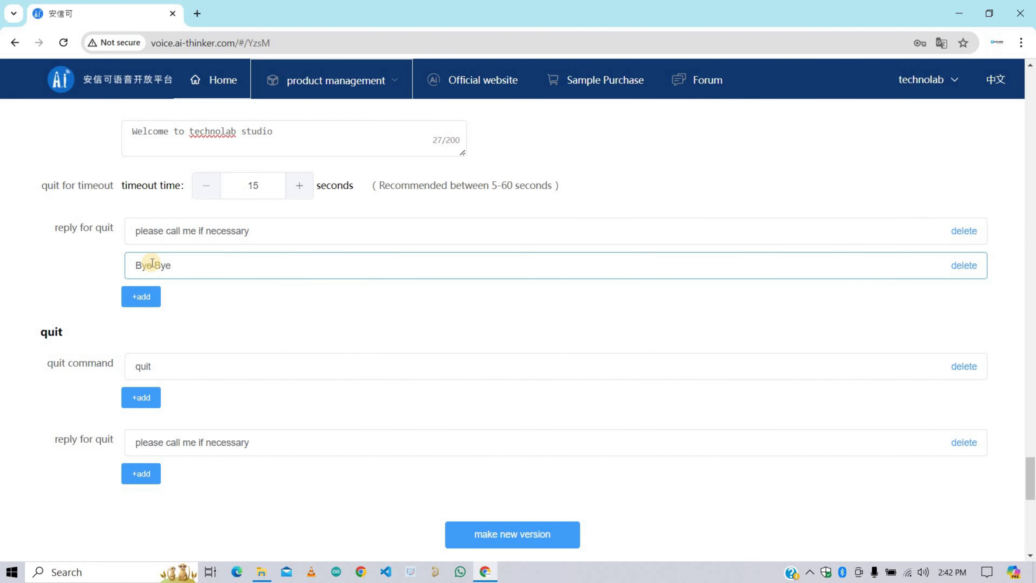
{"action": "left_click", "coordinate": [142, 296]}
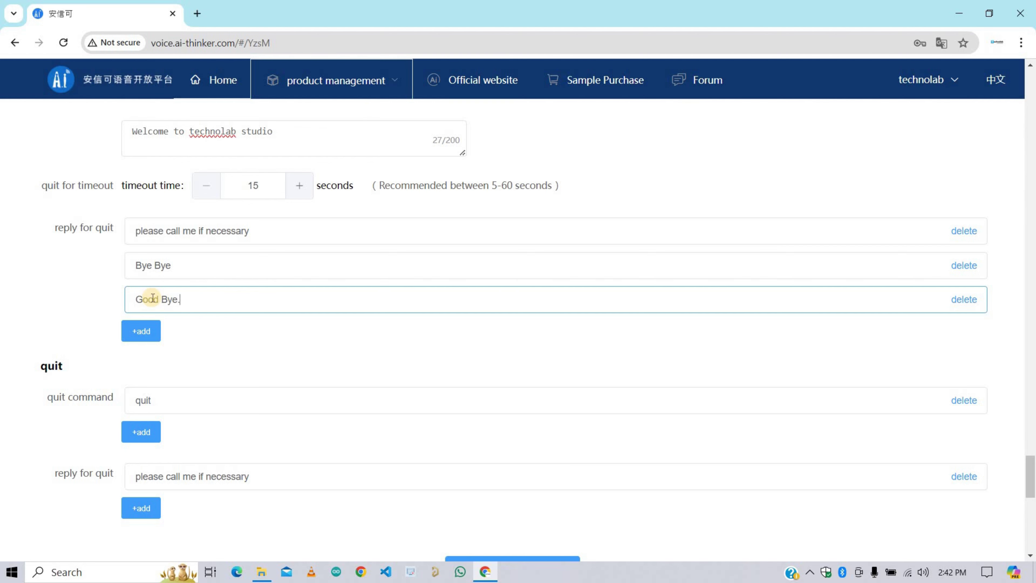
{"action": "scroll", "coordinate": [200, 306], "scroll_direction": "down", "scroll_amount": 3}
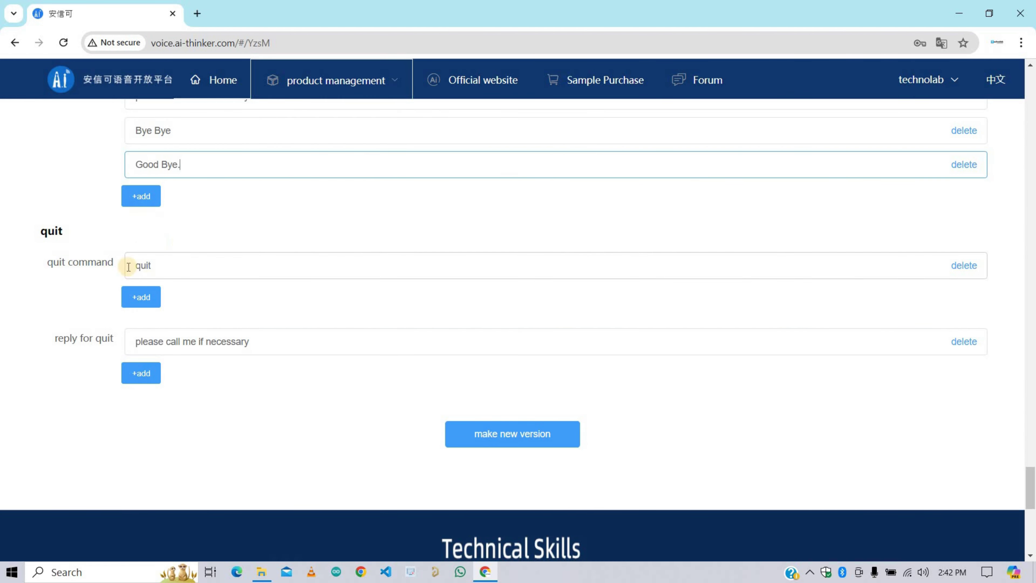
Step: Add quit commands 'Li Na Sleep Mode' and 'Bye Bye Li Na'
{"action": "left_click", "coordinate": [129, 297]}
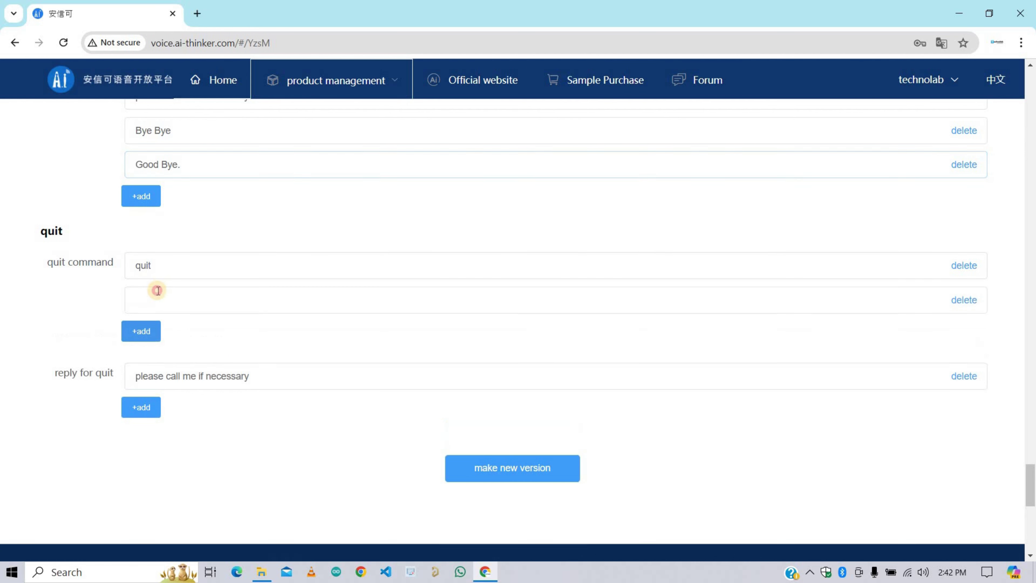
{"action": "left_click", "coordinate": [158, 290]}
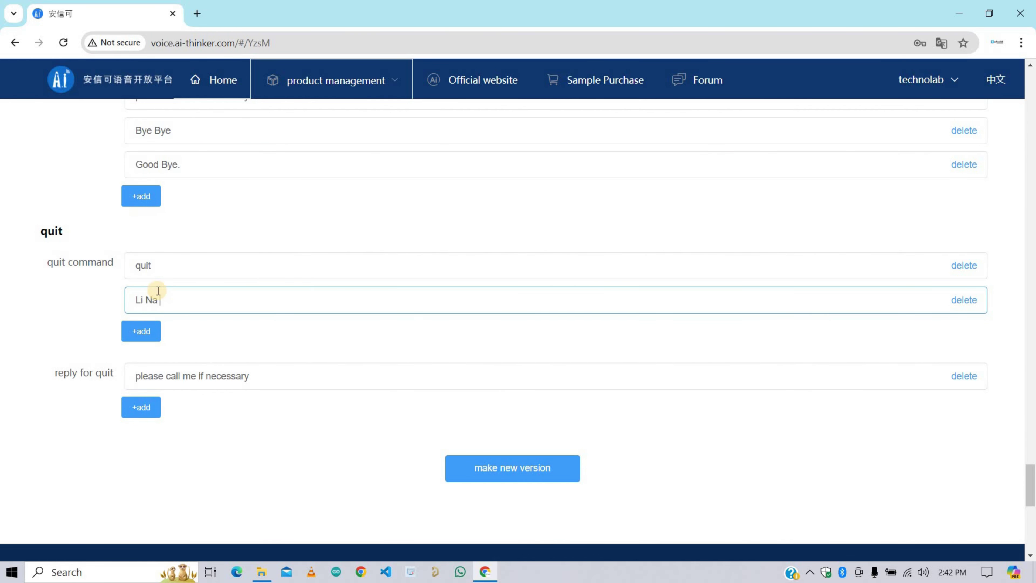
{"action": "type", "text": "Li Na Sleep Mode"}
{"action": "left_click", "coordinate": [143, 331]}
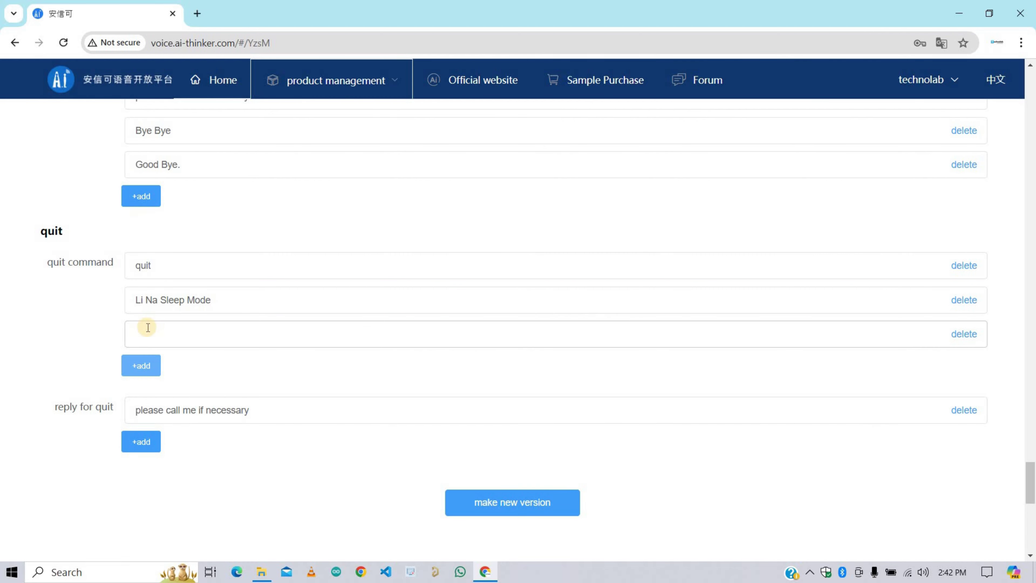
{"action": "left_click", "coordinate": [147, 328]}
{"action": "type", "text": "Bye Bye Li Na"}
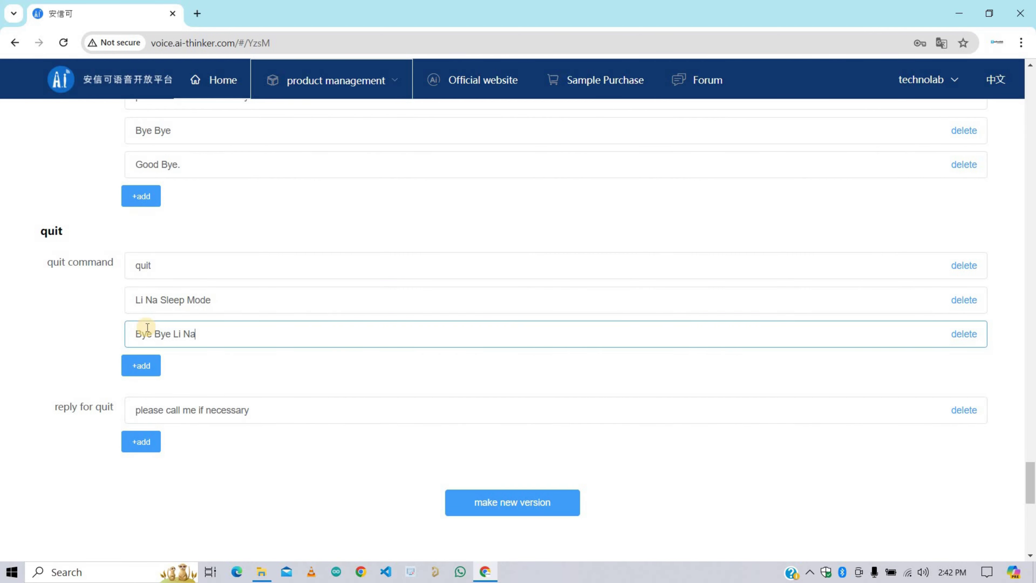
Step: Add 'Bye Bye Technolab' and 'Good Bye' as quit replies
{"action": "scroll", "coordinate": [140, 361], "scroll_direction": "down", "scroll_amount": 2}
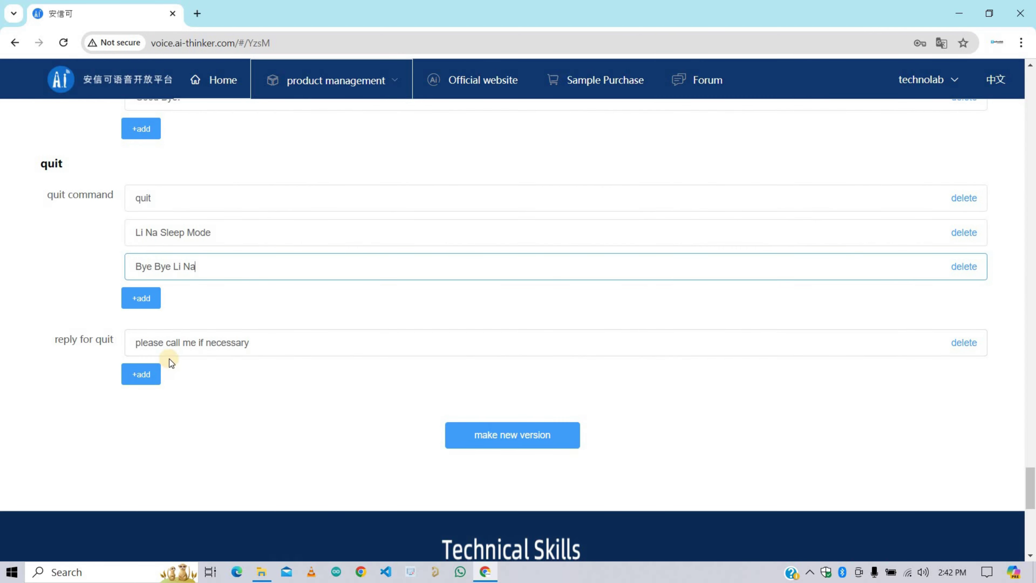
{"action": "scroll", "coordinate": [169, 359], "scroll_direction": "down", "scroll_amount": 2}
{"action": "left_click_drag", "start_coordinate": [266, 275], "coordinate": [182, 276]}
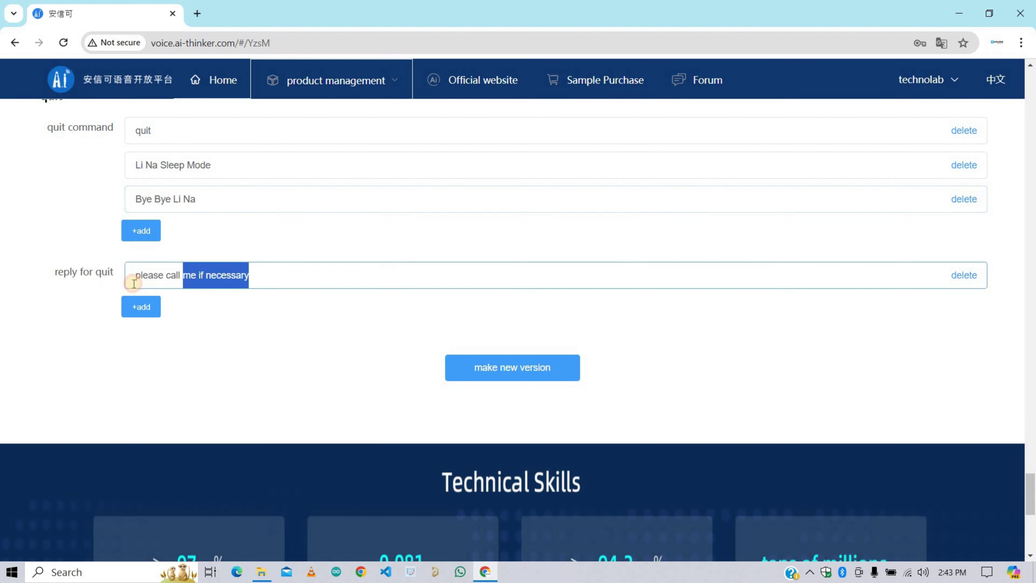
{"action": "left_click", "coordinate": [142, 306]}
{"action": "left_click", "coordinate": [150, 305]}
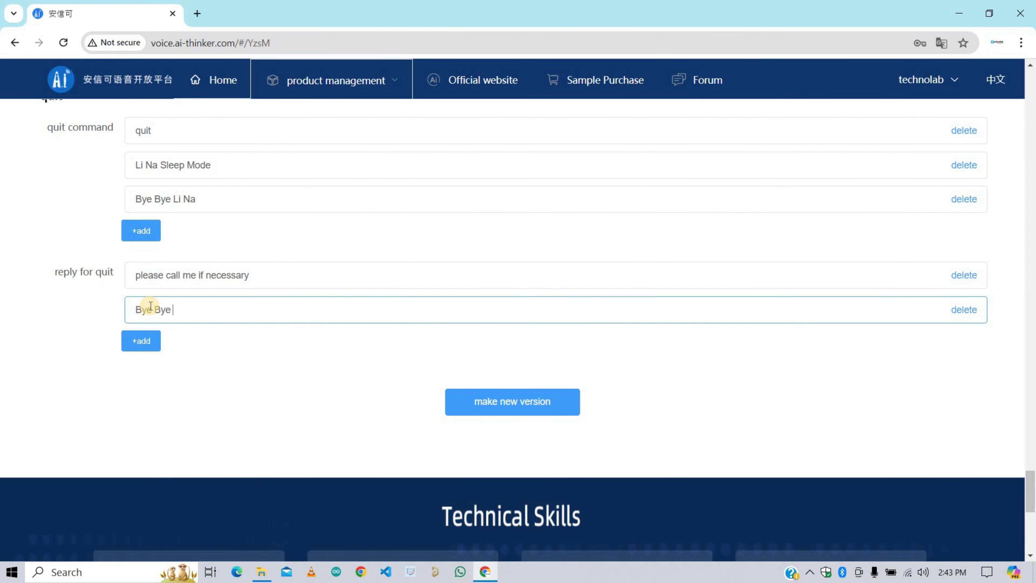
{"action": "left_click", "coordinate": [141, 341]}
{"action": "left_click", "coordinate": [145, 339]}
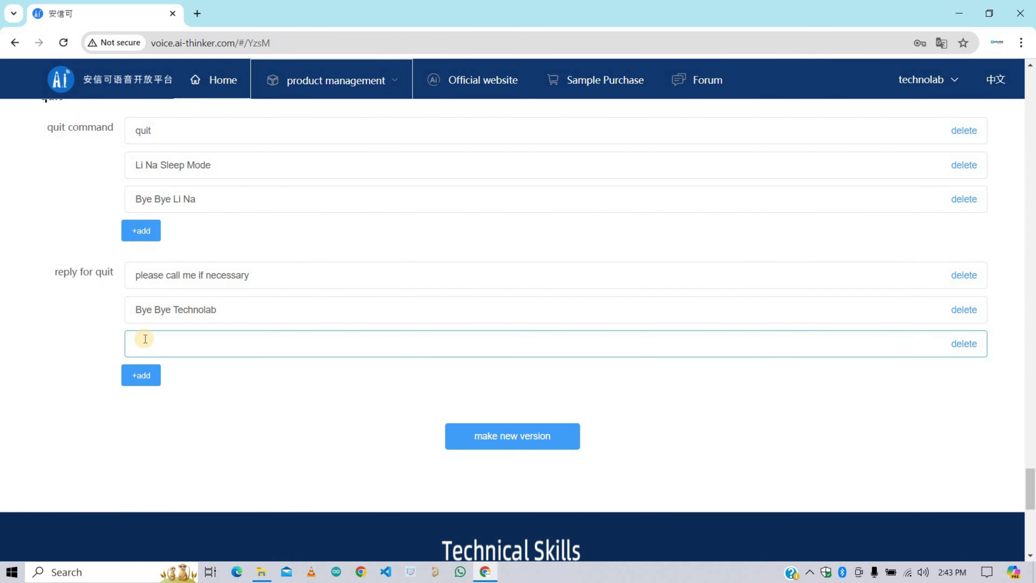
{"action": "type", "text": "Good Bye"}
{"action": "scroll", "coordinate": [295, 402], "scroll_direction": "up", "scroll_amount": 15}
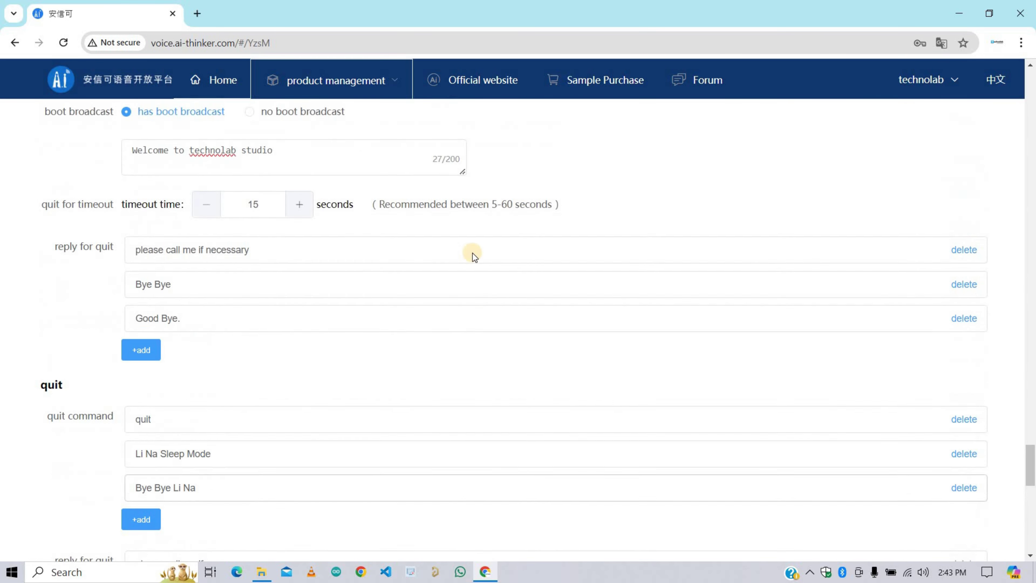
{"action": "scroll", "coordinate": [308, 280], "scroll_direction": "down", "scroll_amount": 15}
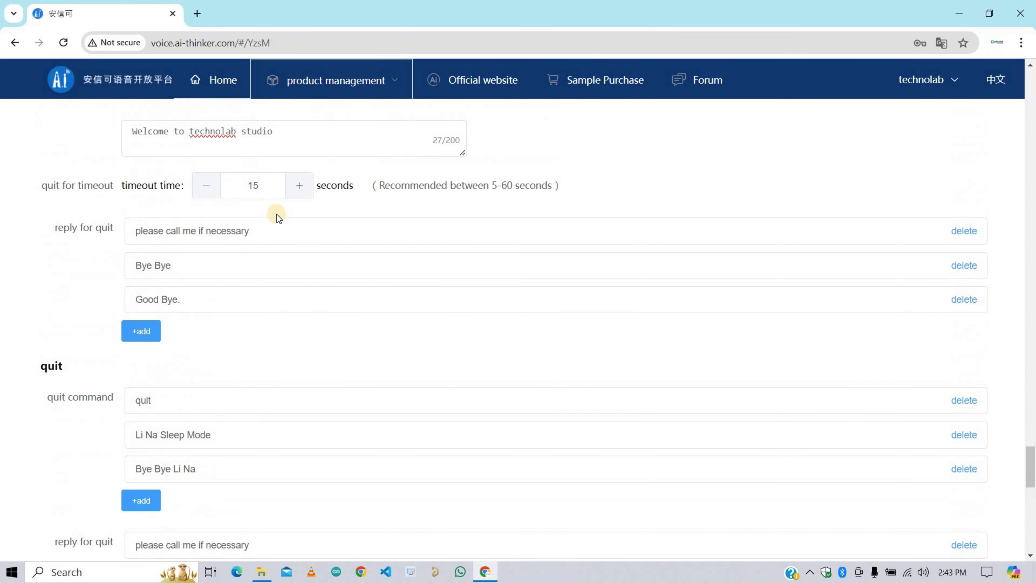
{"action": "scroll", "coordinate": [488, 284], "scroll_direction": "down", "scroll_amount": 2}
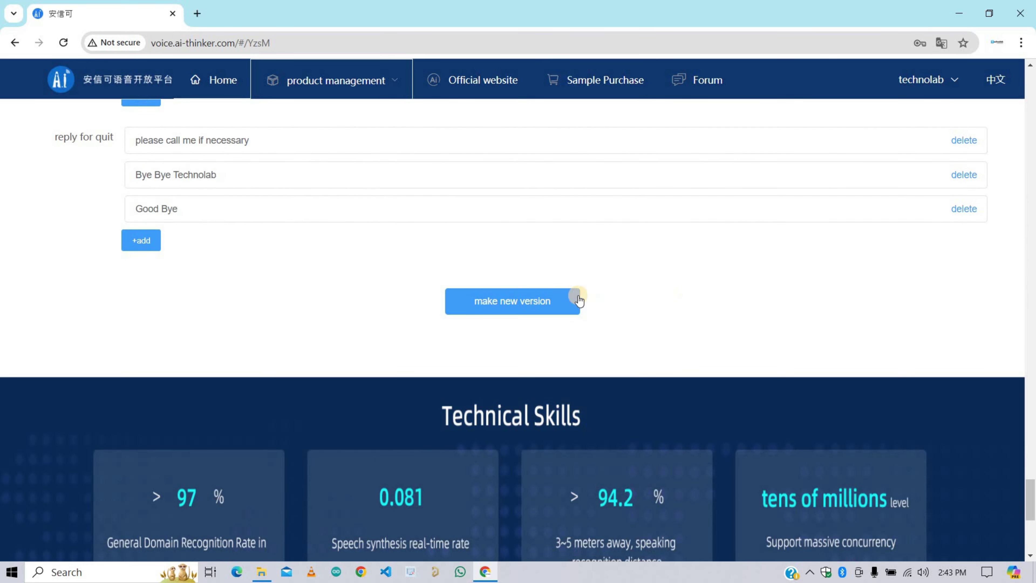
{"action": "left_click", "coordinate": [517, 304]}
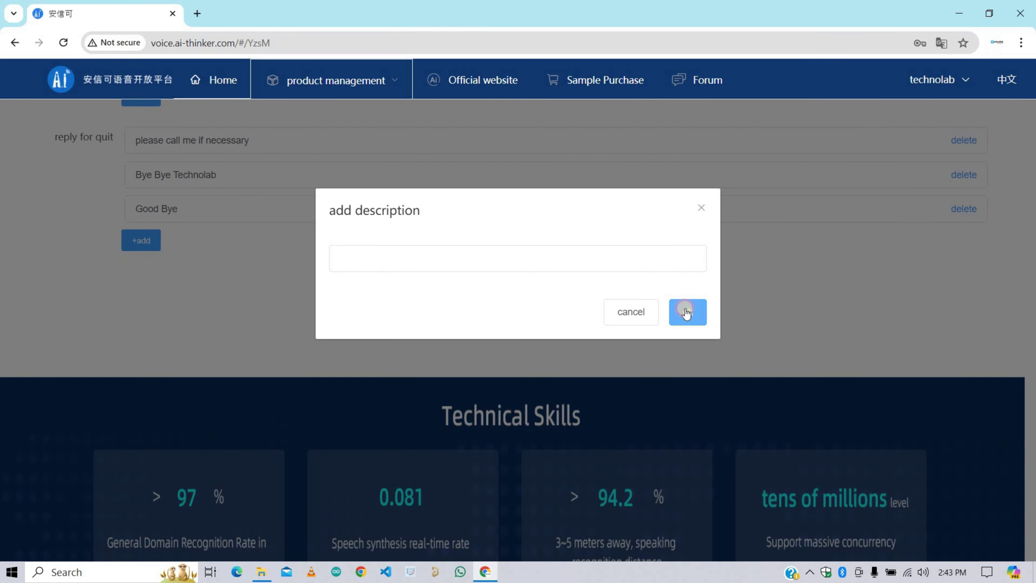
{"action": "left_click", "coordinate": [687, 312]}
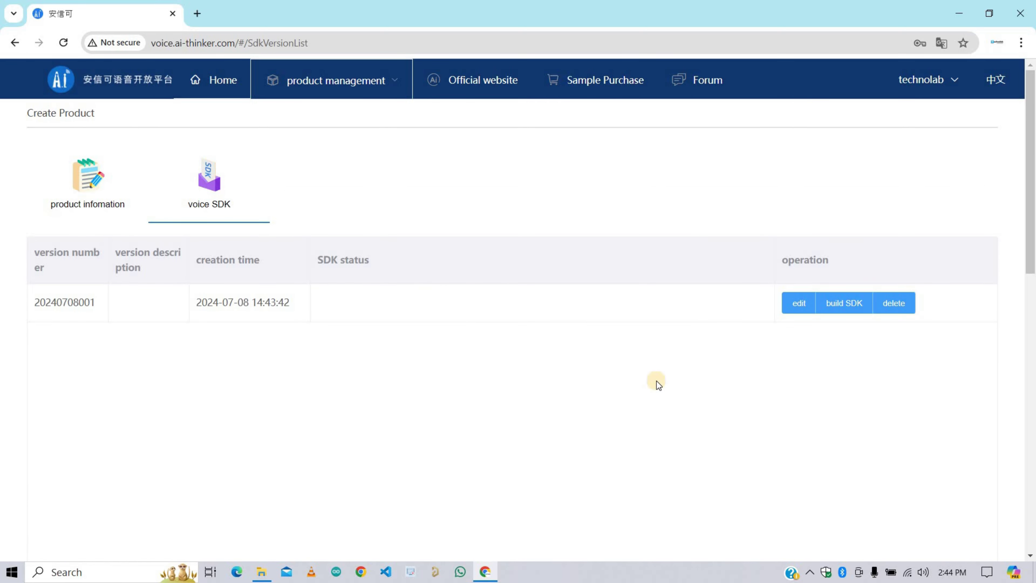
{"action": "left_click", "coordinate": [843, 304]}
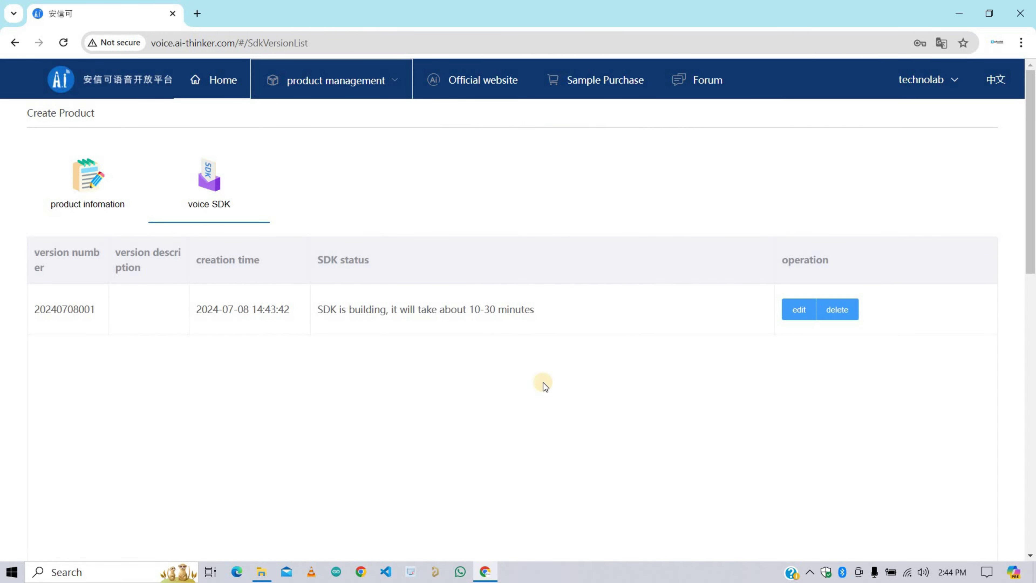
Step: Download the built firmware archive output.tar.gz and keep the blocked download
{"action": "left_click_drag", "start_coordinate": [535, 310], "coordinate": [363, 315]}
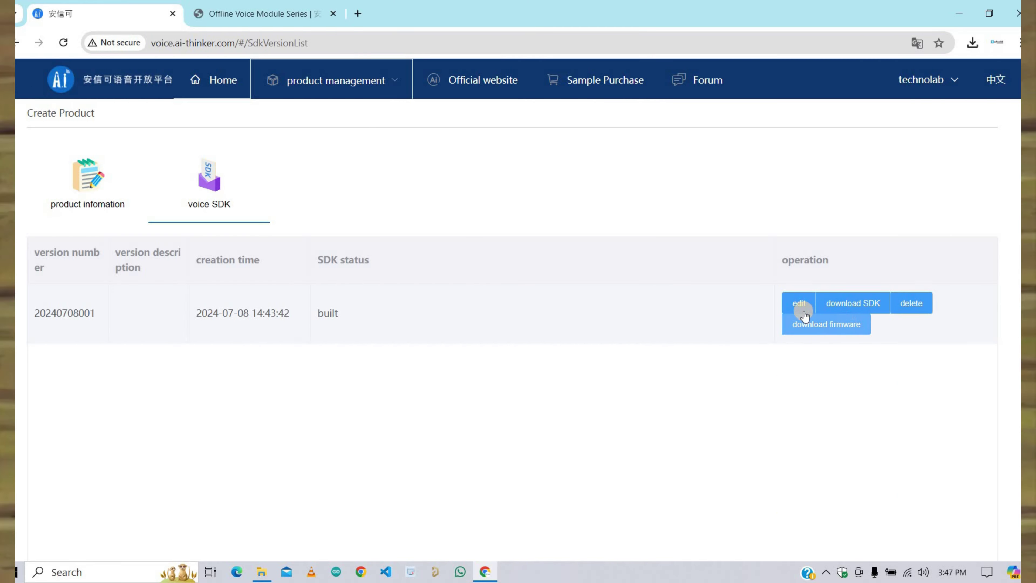
{"action": "left_click", "coordinate": [818, 327]}
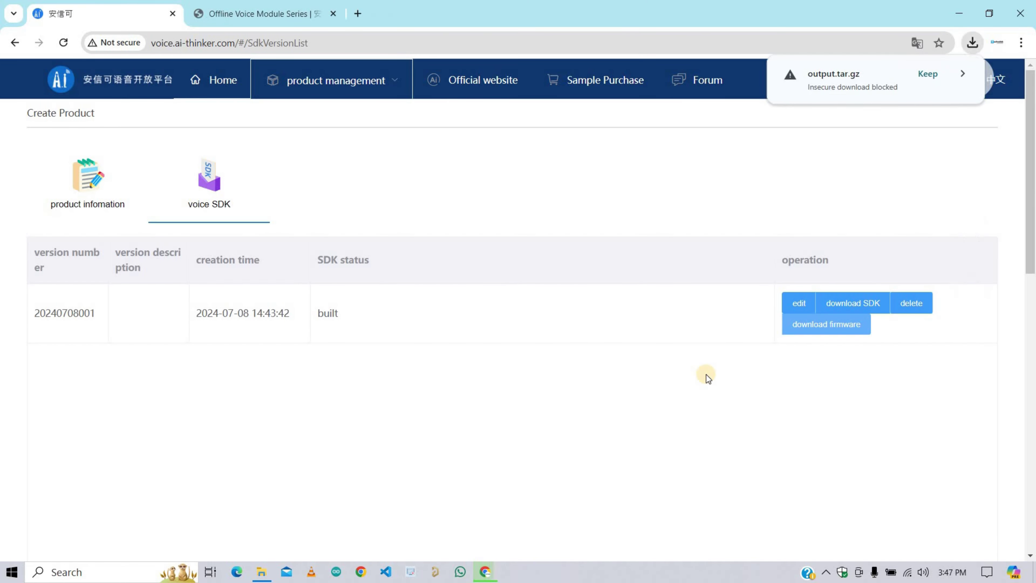
{"action": "left_click", "coordinate": [927, 74]}
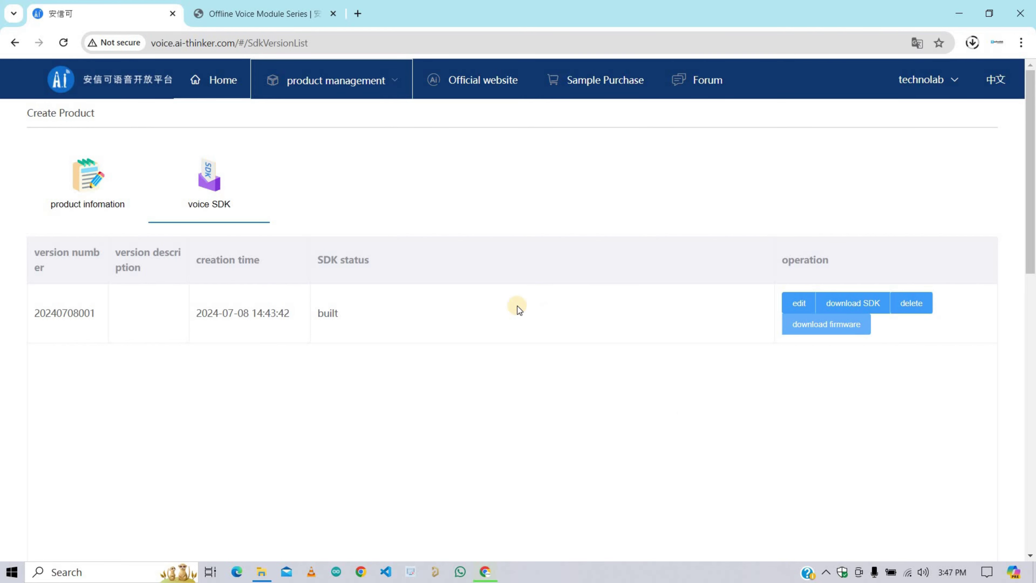
Step: Switch to the Offline Voice Module Series docs and scroll to the burn tool downloads
{"action": "key", "text": "ctrl+Tab"}
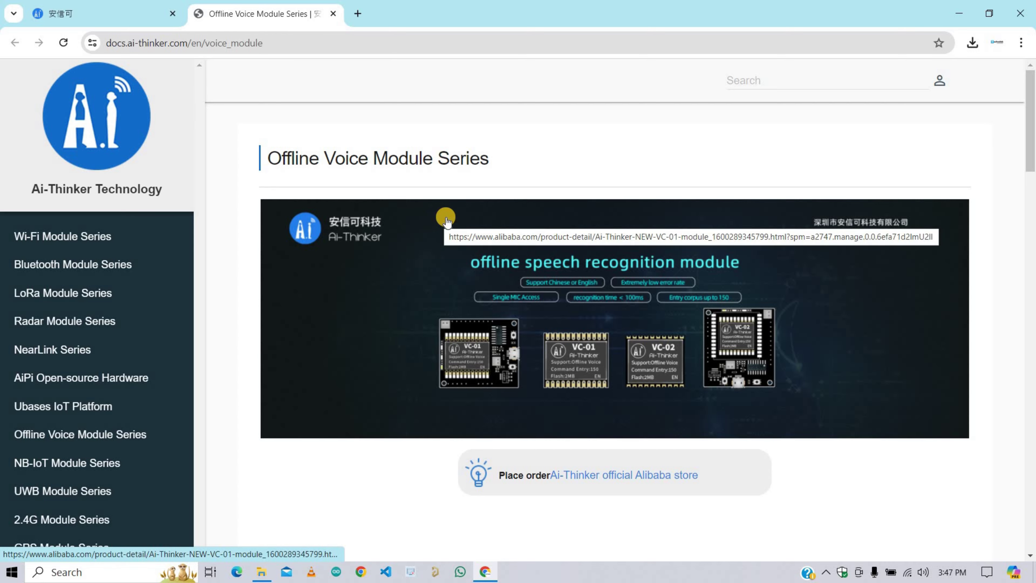
{"action": "scroll", "coordinate": [456, 227], "scroll_direction": "down", "scroll_amount": 15}
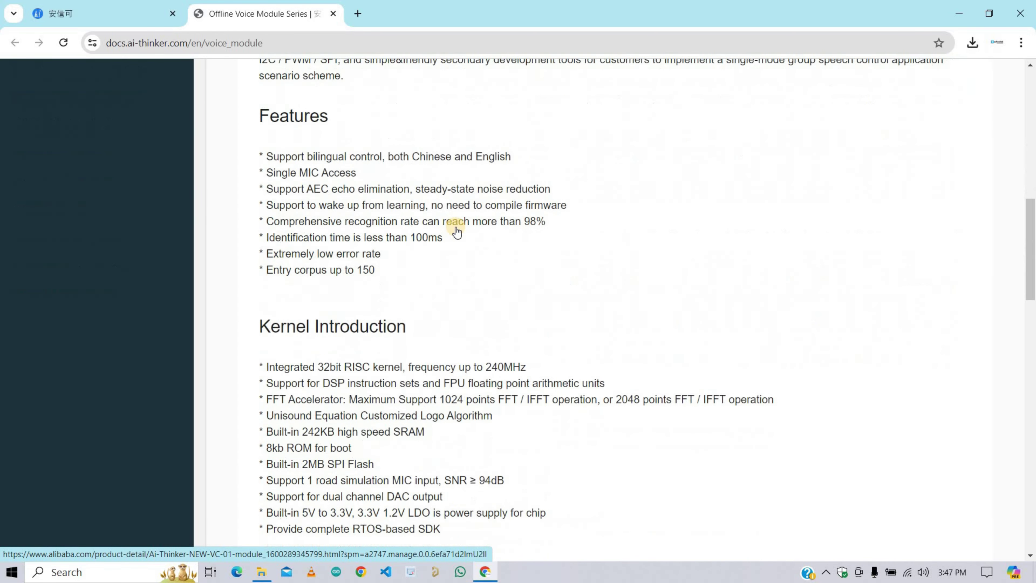
{"action": "scroll", "coordinate": [456, 227], "scroll_direction": "down", "scroll_amount": 15}
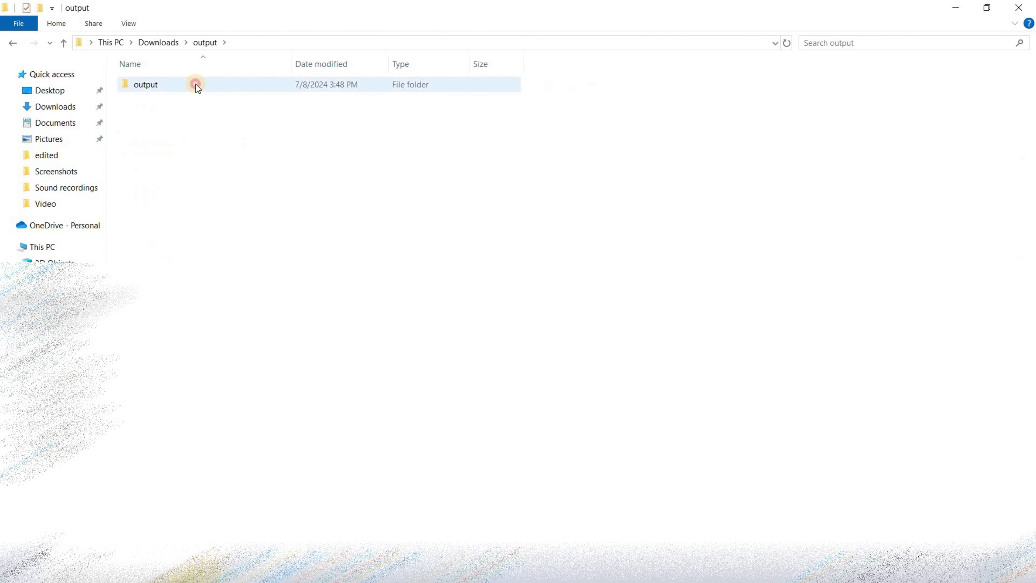
Step: Extract the hummingbird-m-update-tool archive and select UniOneUpdateTool in its Hummingbird-M-Update-Tool folder
{"action": "double_click", "coordinate": [196, 85]}
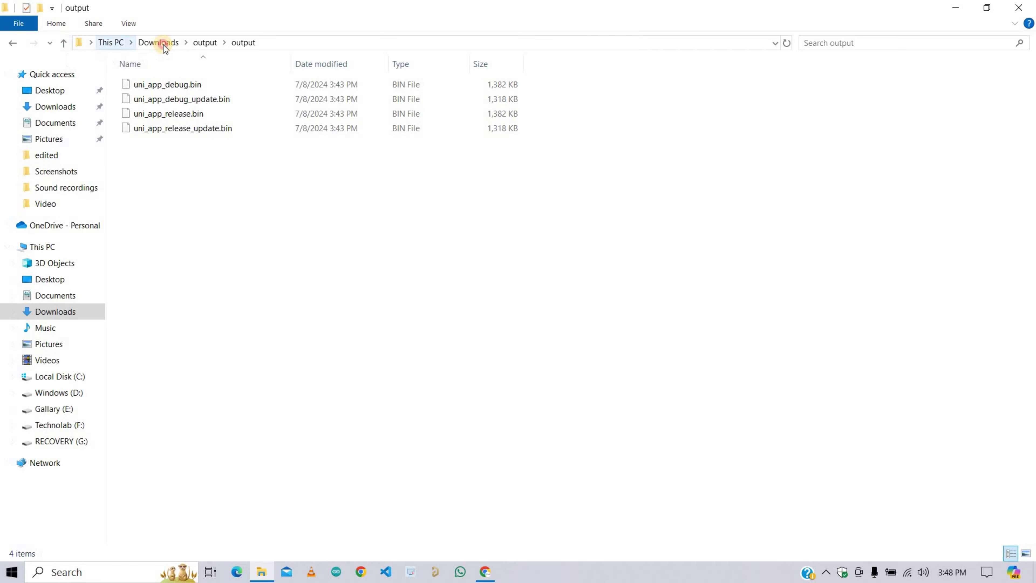
{"action": "left_click", "coordinate": [148, 192]}
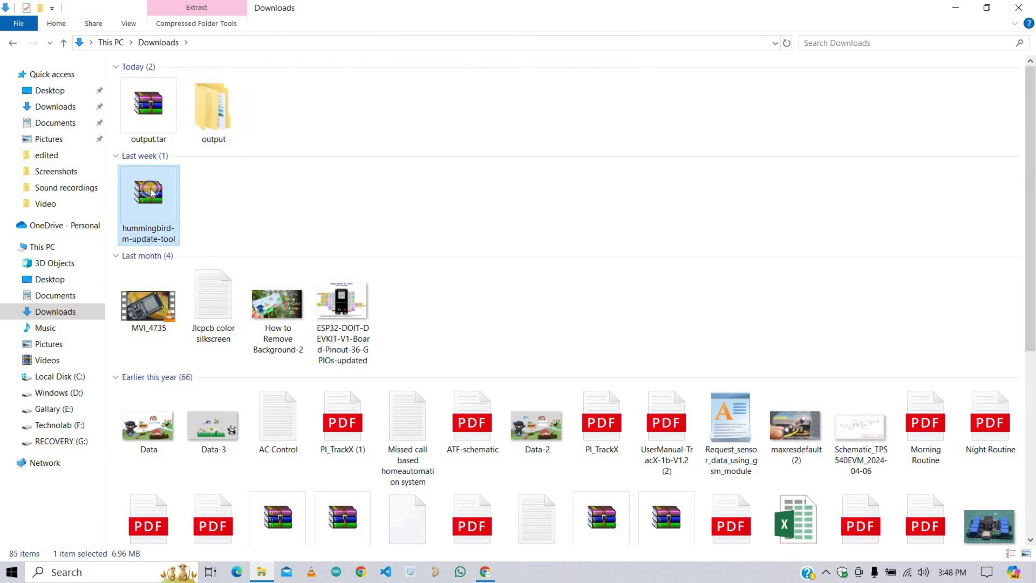
{"action": "right_click", "coordinate": [152, 190]}
{"action": "left_click", "coordinate": [180, 214]}
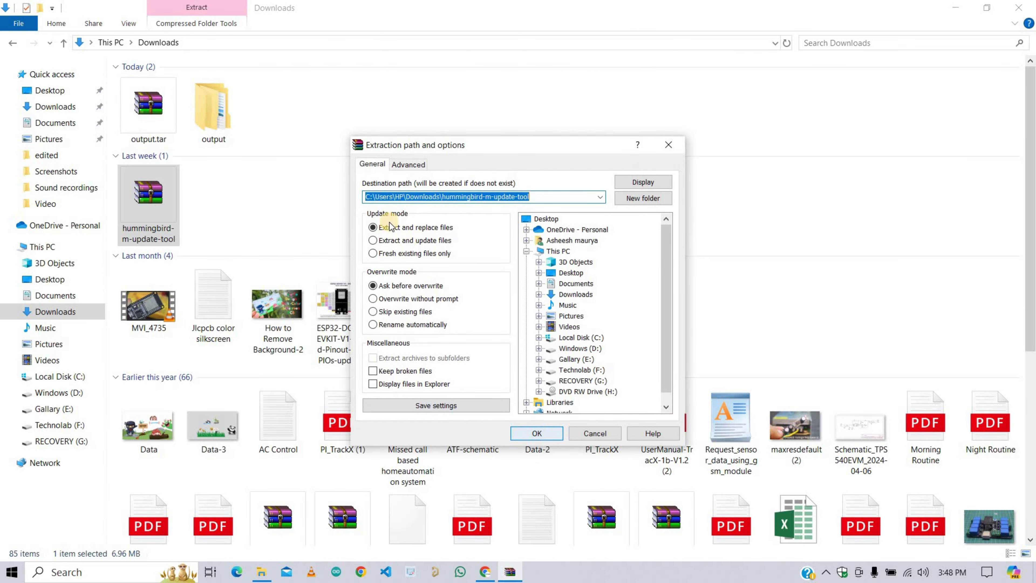
{"action": "key", "text": "Return"}
{"action": "left_click", "coordinate": [348, 216]}
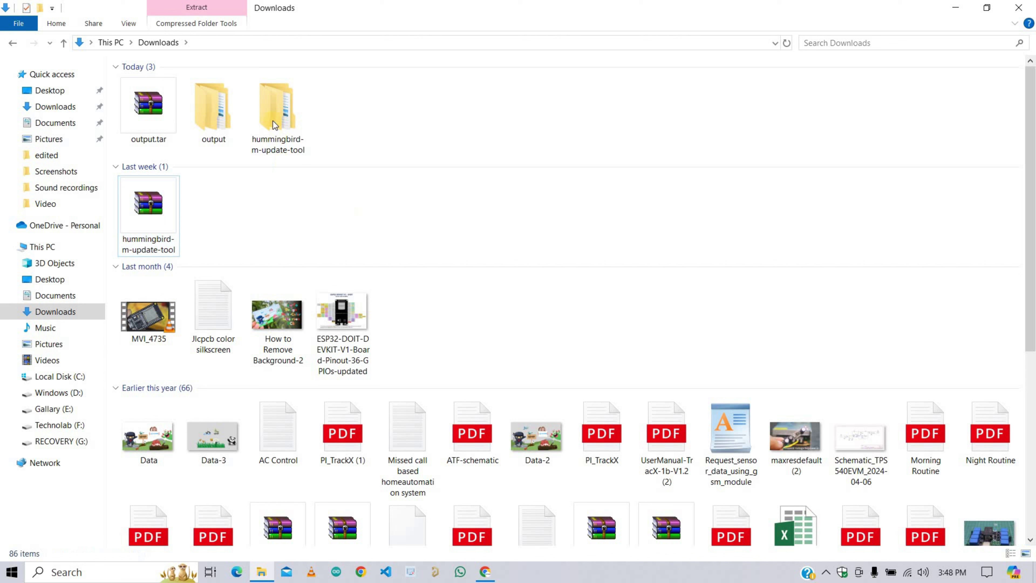
{"action": "double_click", "coordinate": [274, 107]}
{"action": "double_click", "coordinate": [250, 85]}
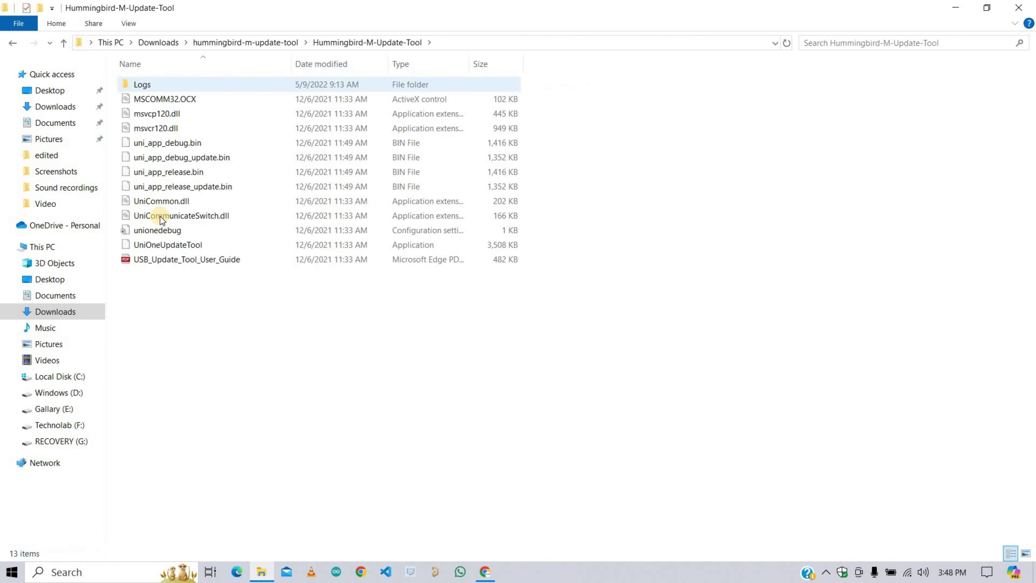
{"action": "left_click", "coordinate": [195, 246]}
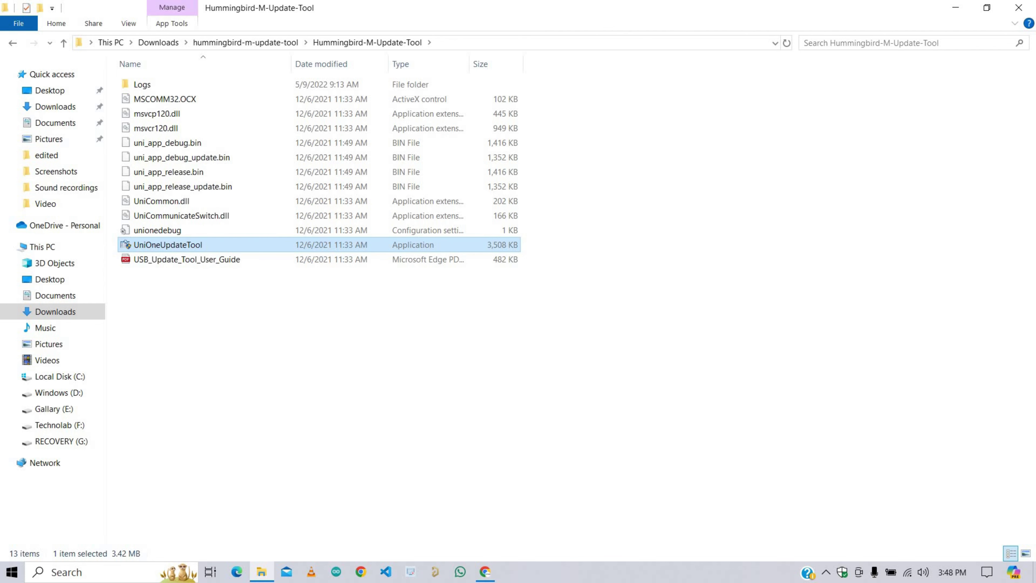
Step: Launch UniOneUpdateTool and set its image to Downloads\output\output\uni_app_release_update.bin
{"action": "key", "text": "Return"}
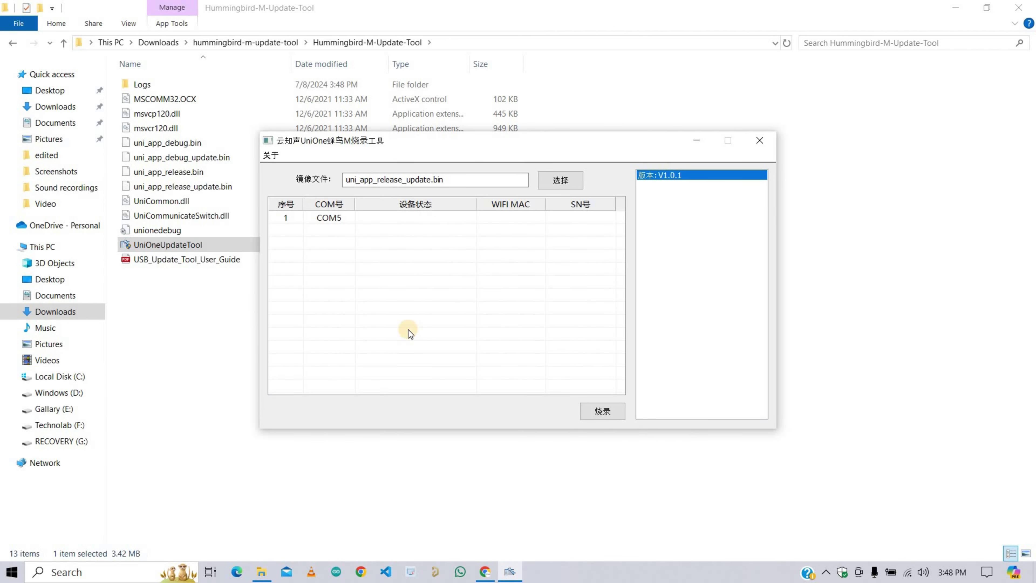
{"action": "left_click", "coordinate": [559, 183]}
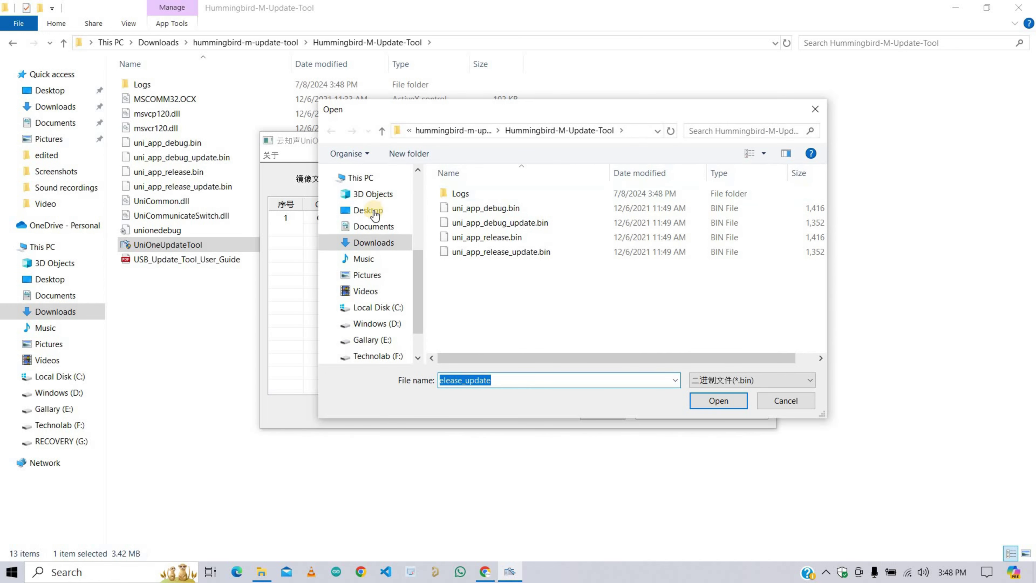
{"action": "left_click", "coordinate": [373, 243]}
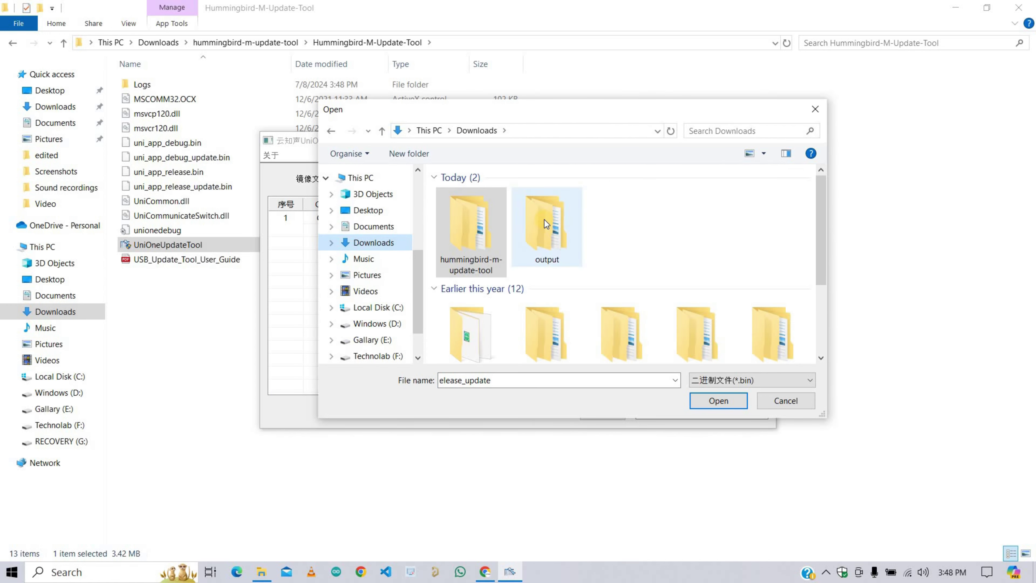
{"action": "double_click", "coordinate": [544, 220]}
{"action": "left_click", "coordinate": [529, 196]}
{"action": "double_click", "coordinate": [529, 196]}
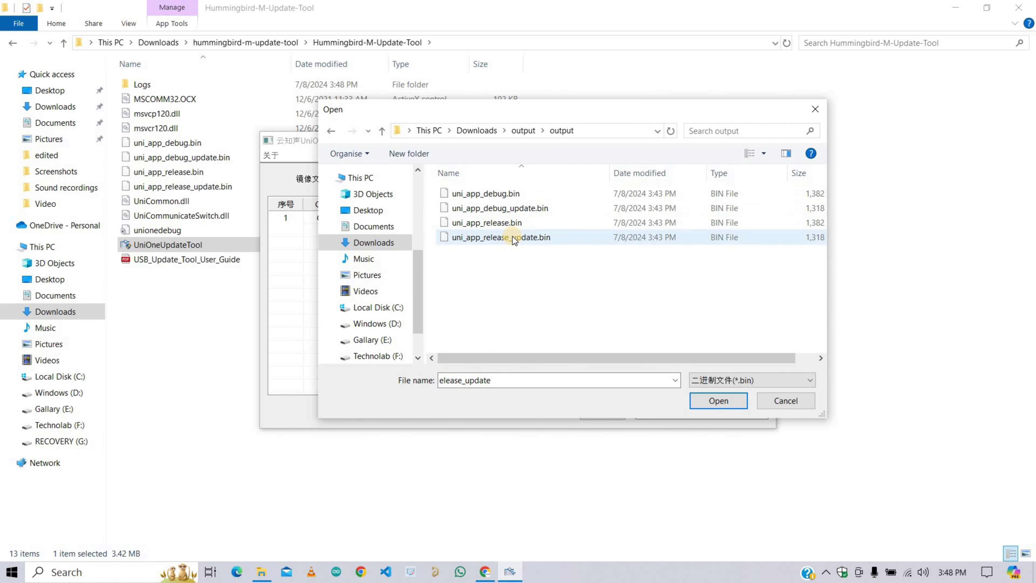
{"action": "double_click", "coordinate": [512, 236]}
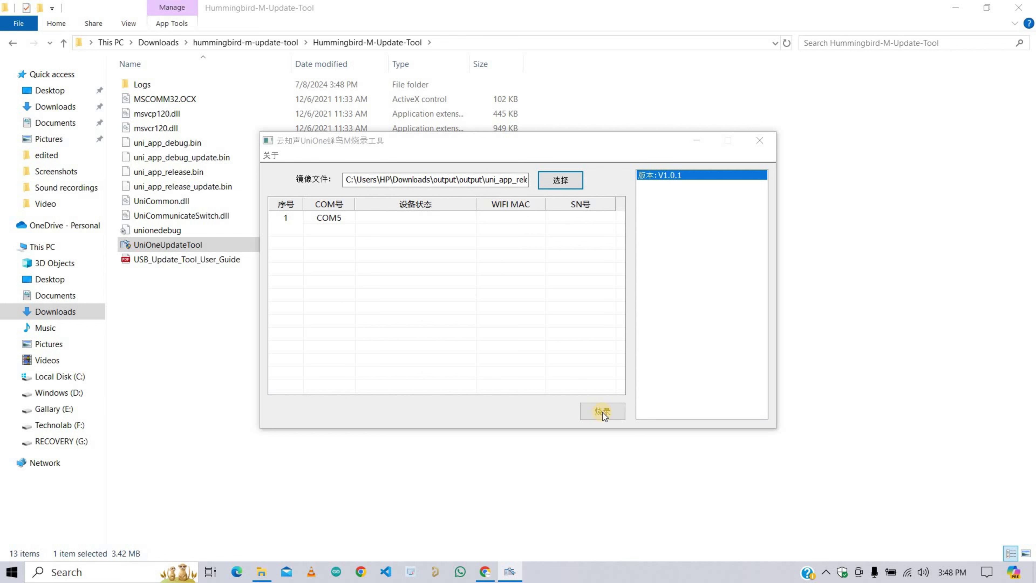